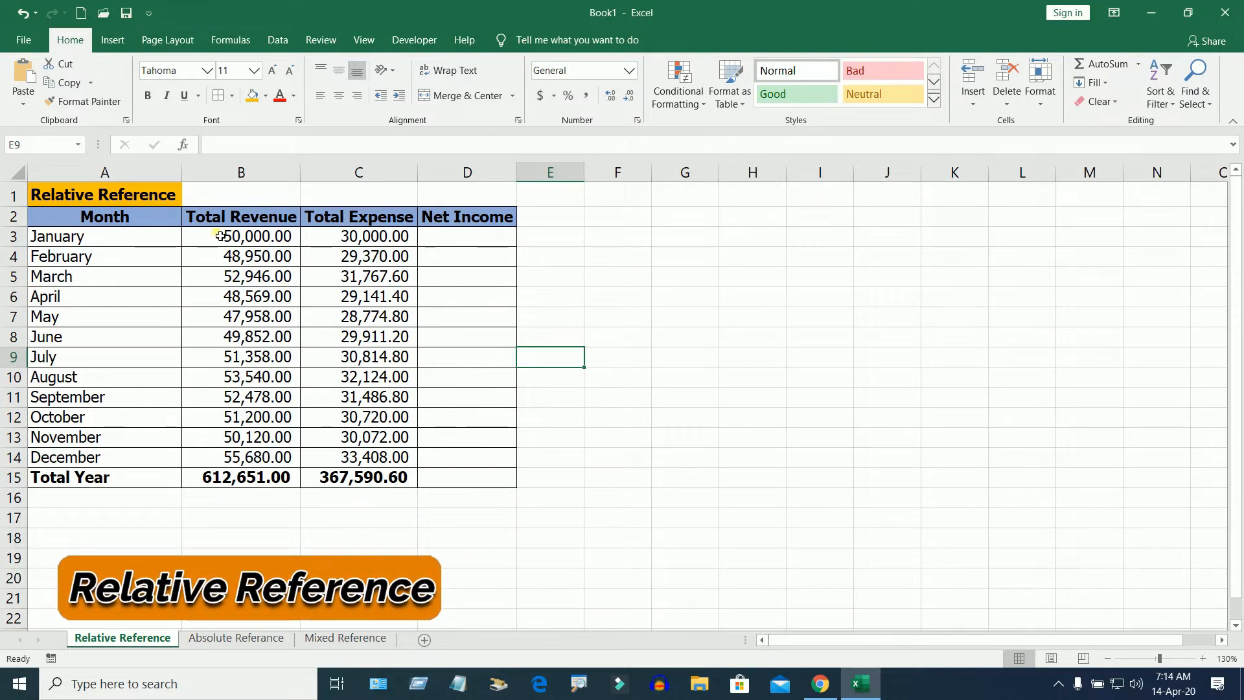
Calculate January's net income in D3 by subtracting total expense from total revenue with the formula =B3-C3
left_click(447, 238)
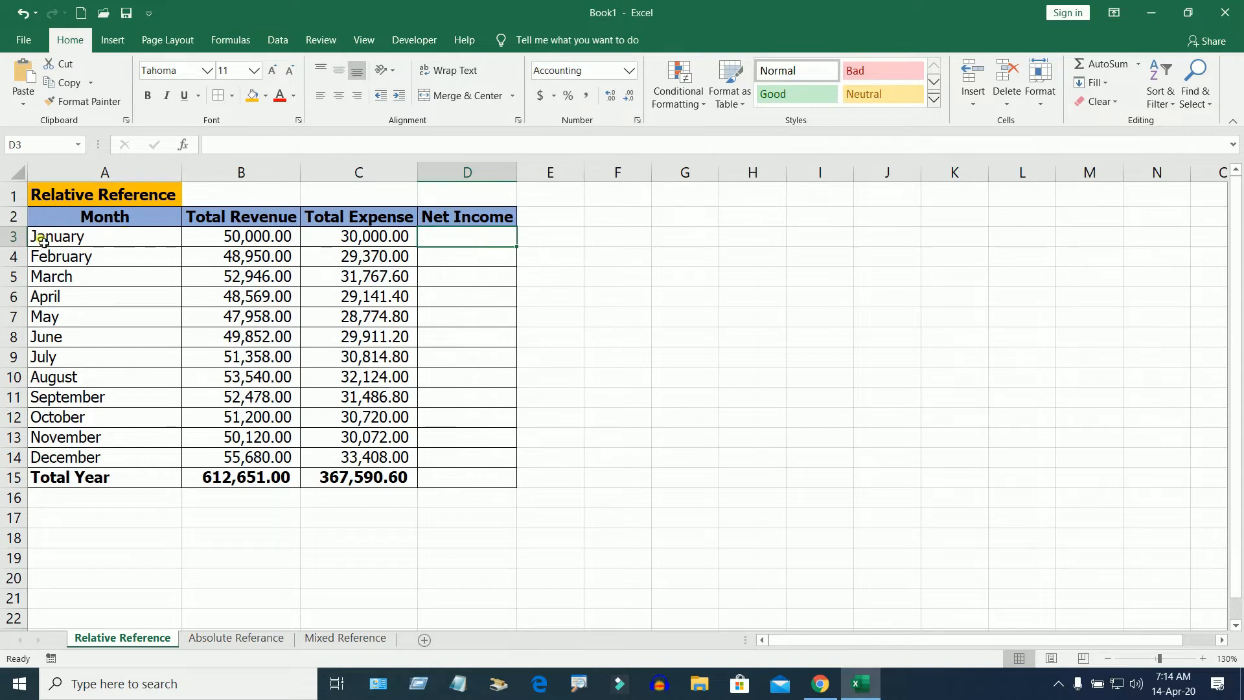
left_click(9, 236)
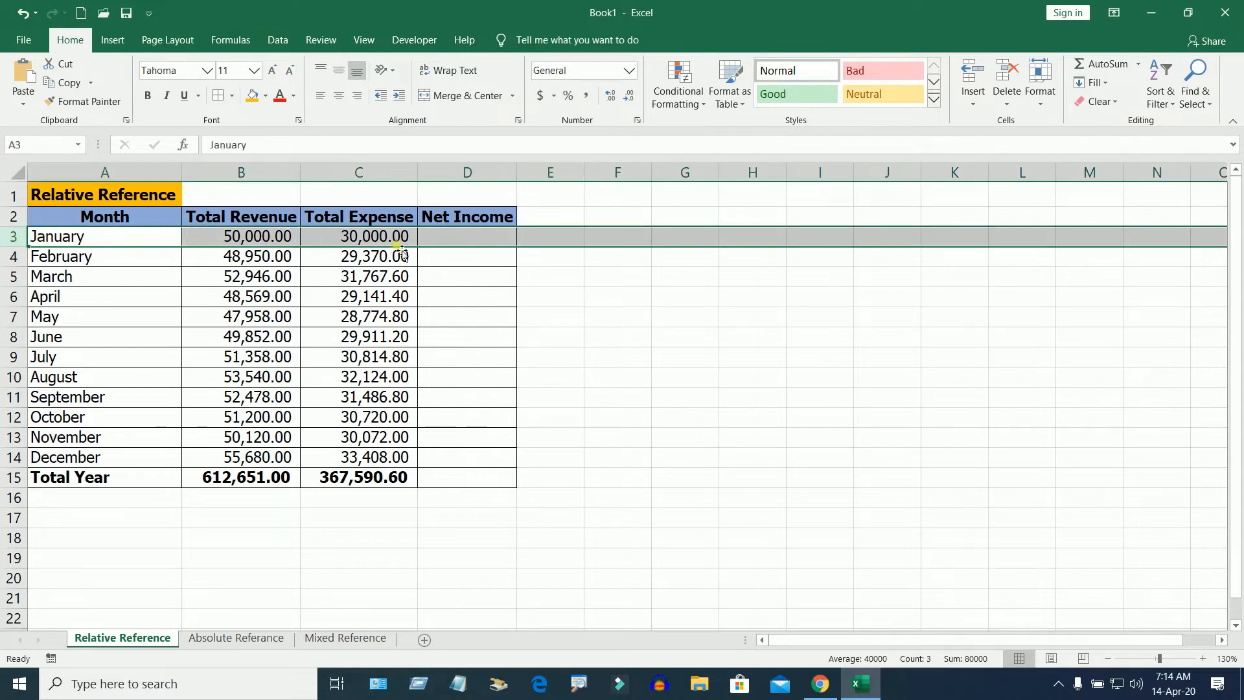
left_click(446, 241)
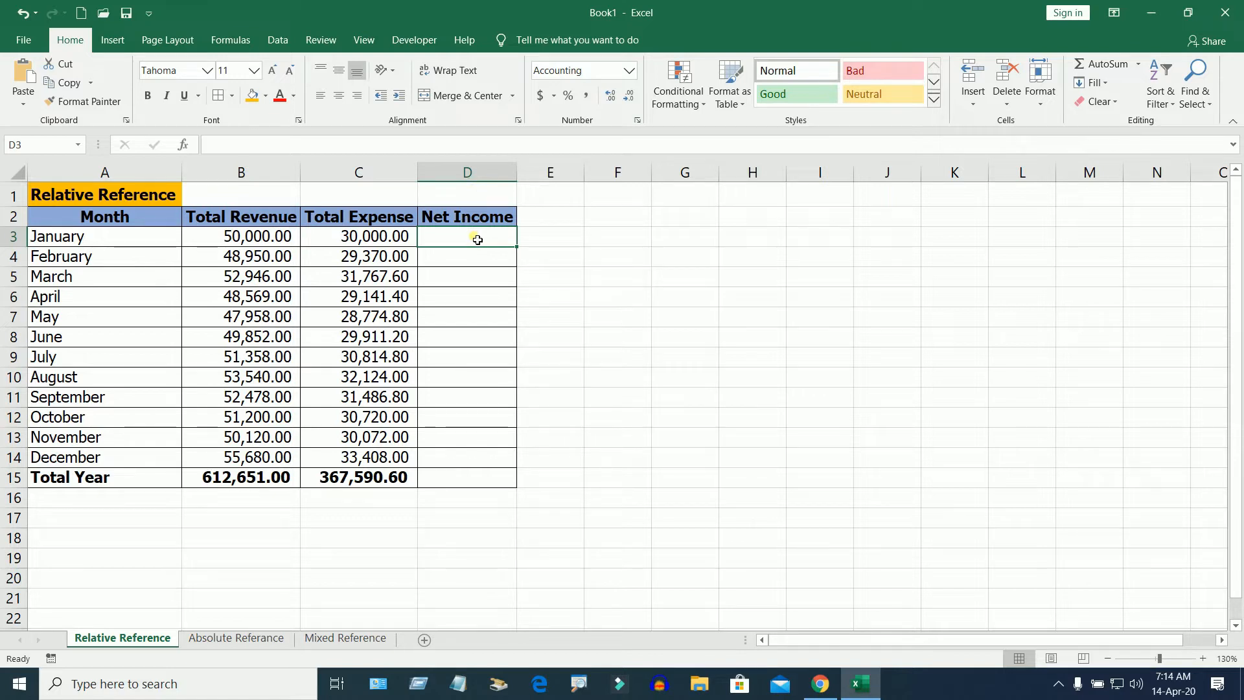
type("=")
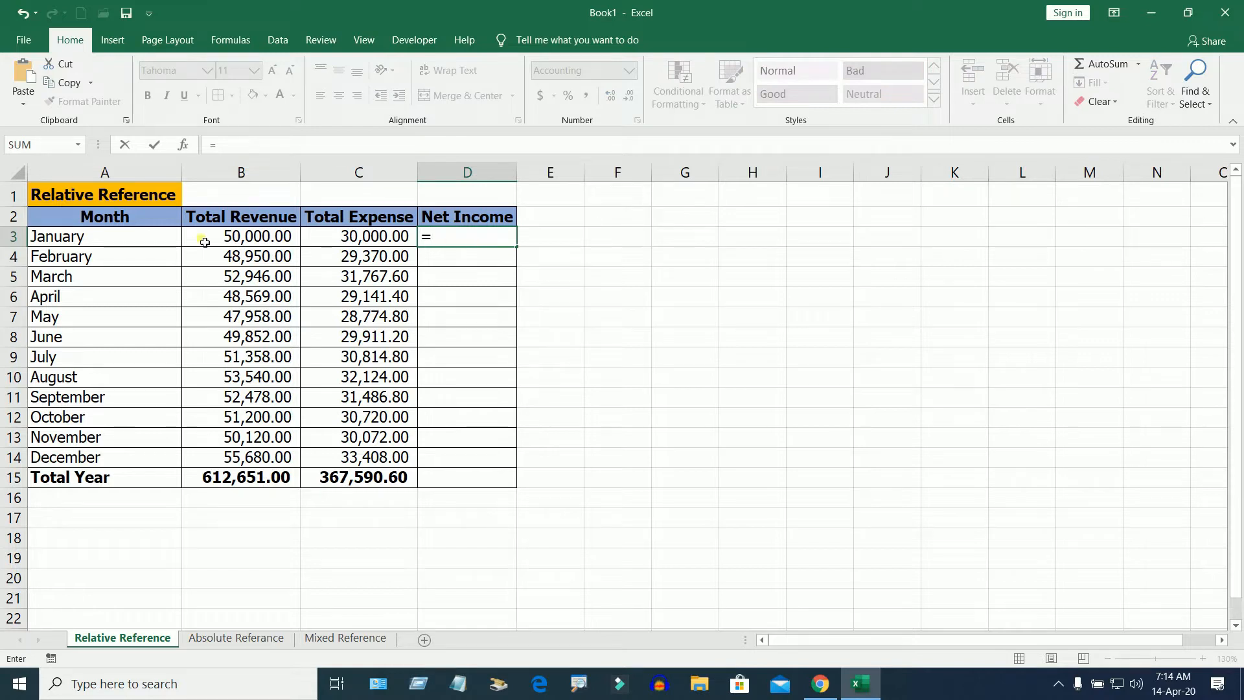
left_click(255, 240)
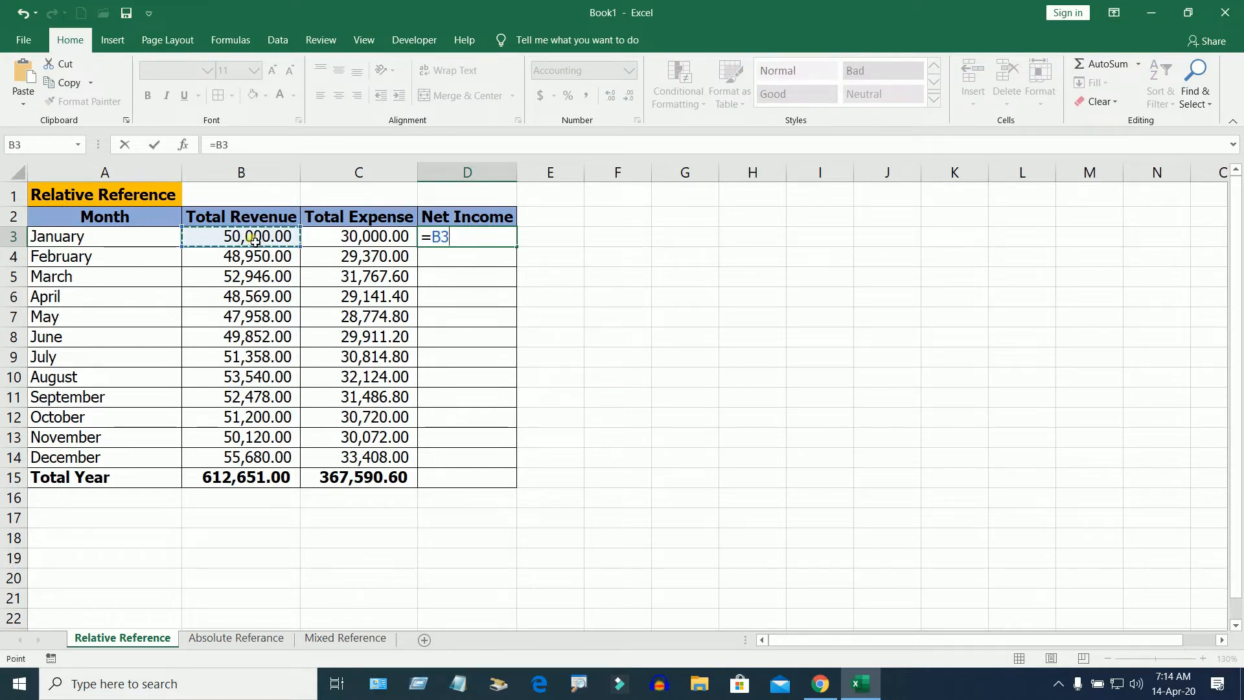
type("-")
left_click(345, 240)
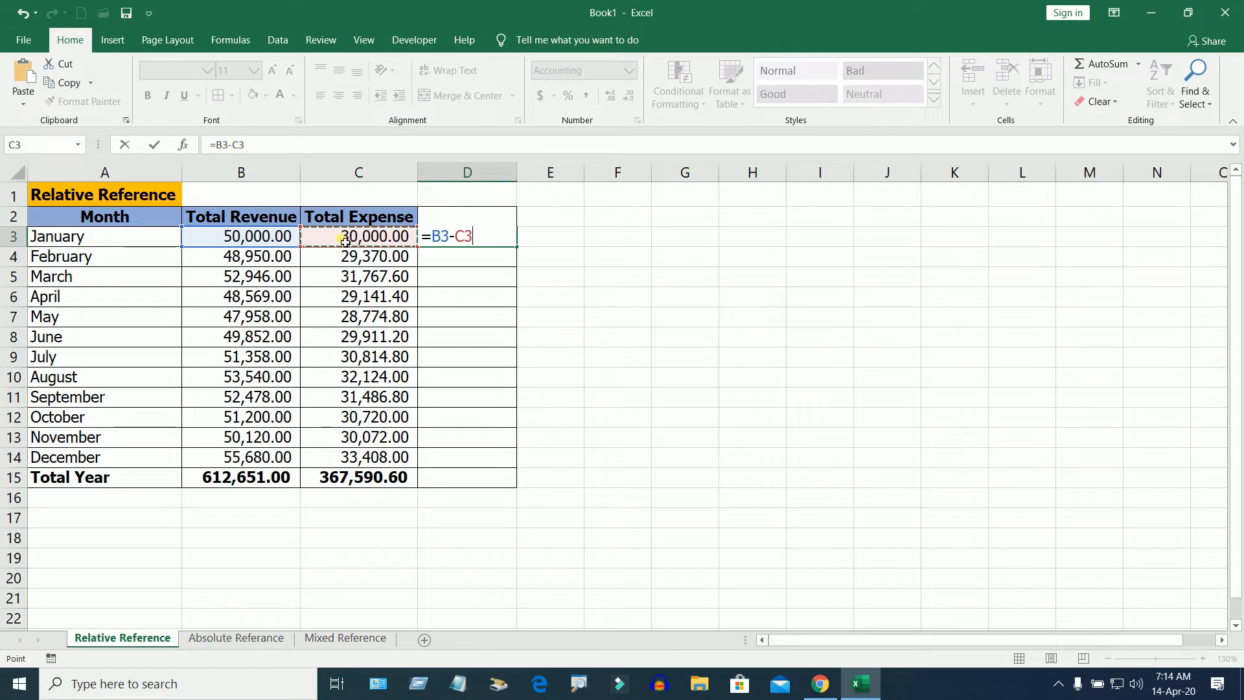
key("Return")
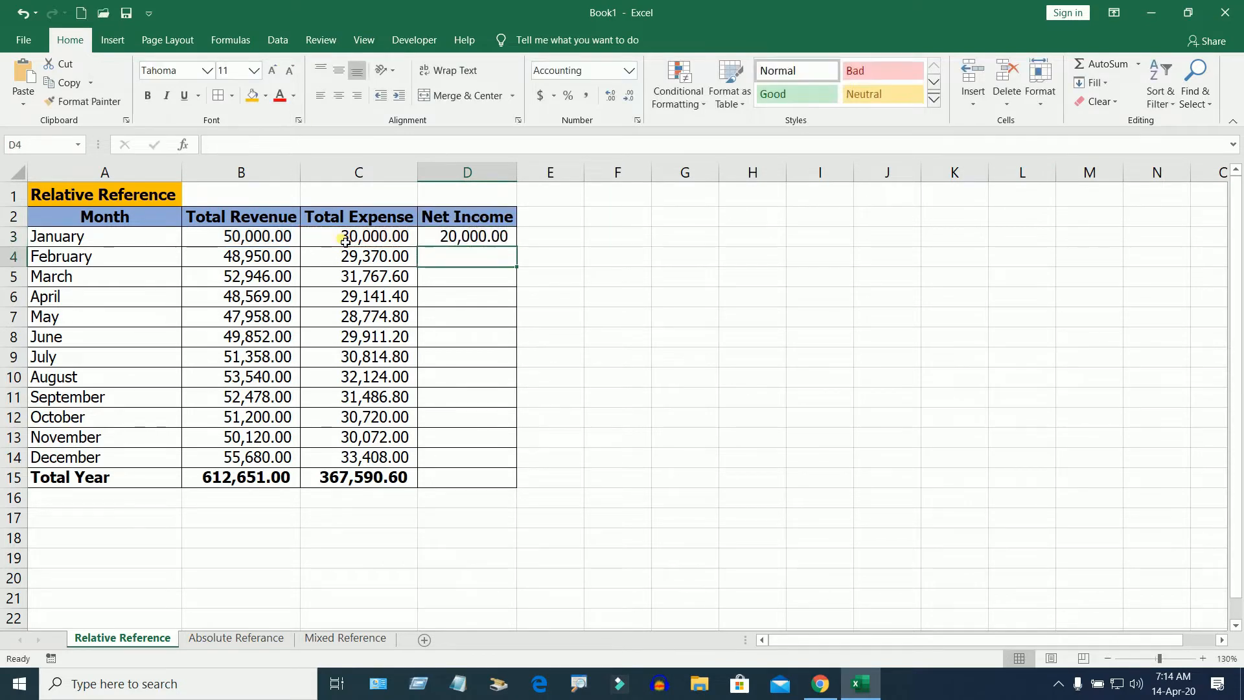
Calculate February's net income in D4 with the formula =B4-C4
left_click(252, 239)
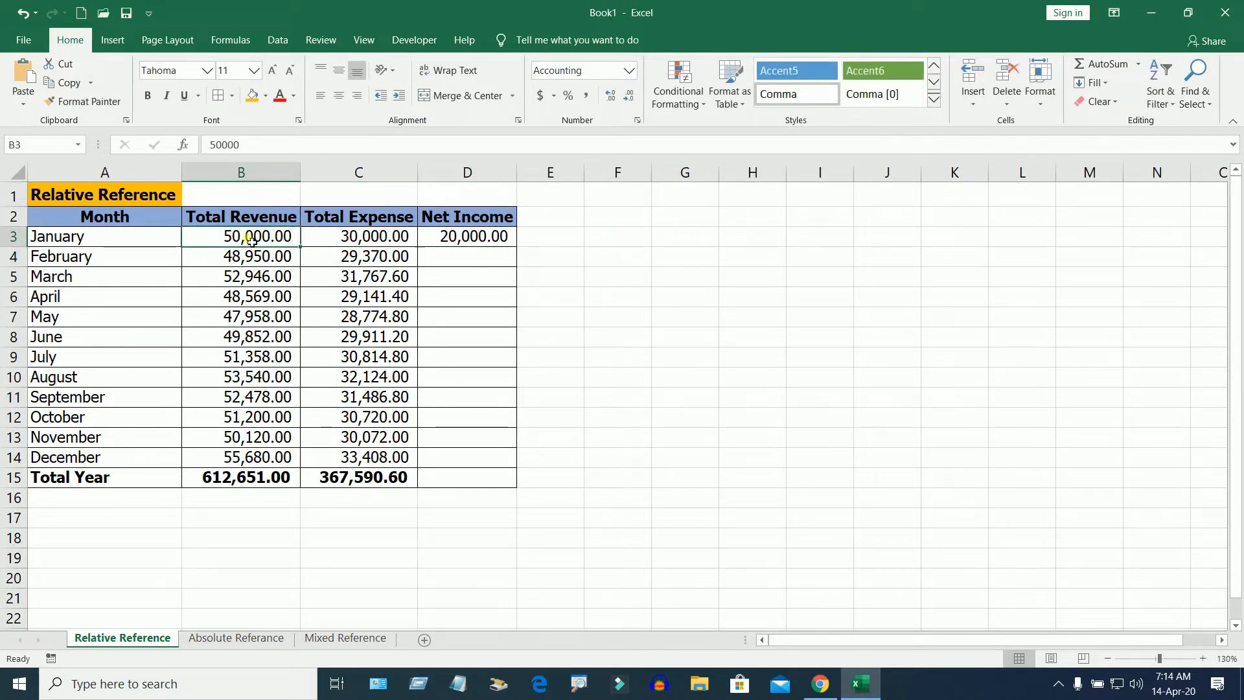
left_click(347, 237)
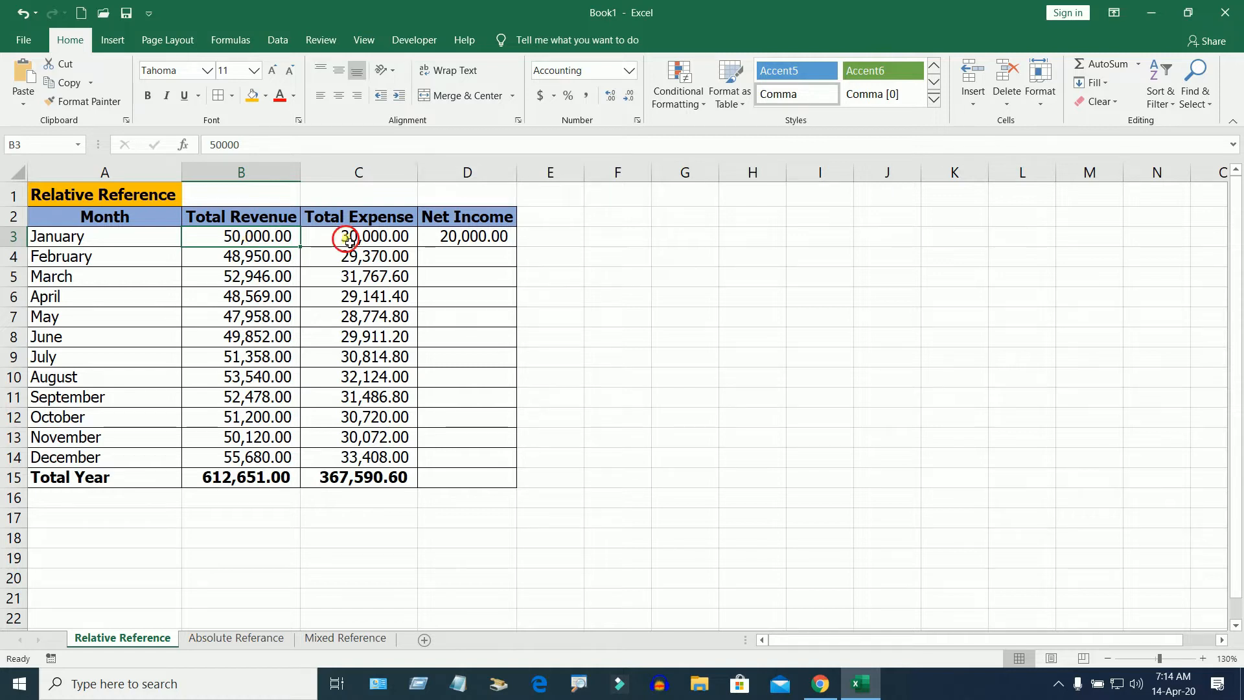
left_click(479, 241)
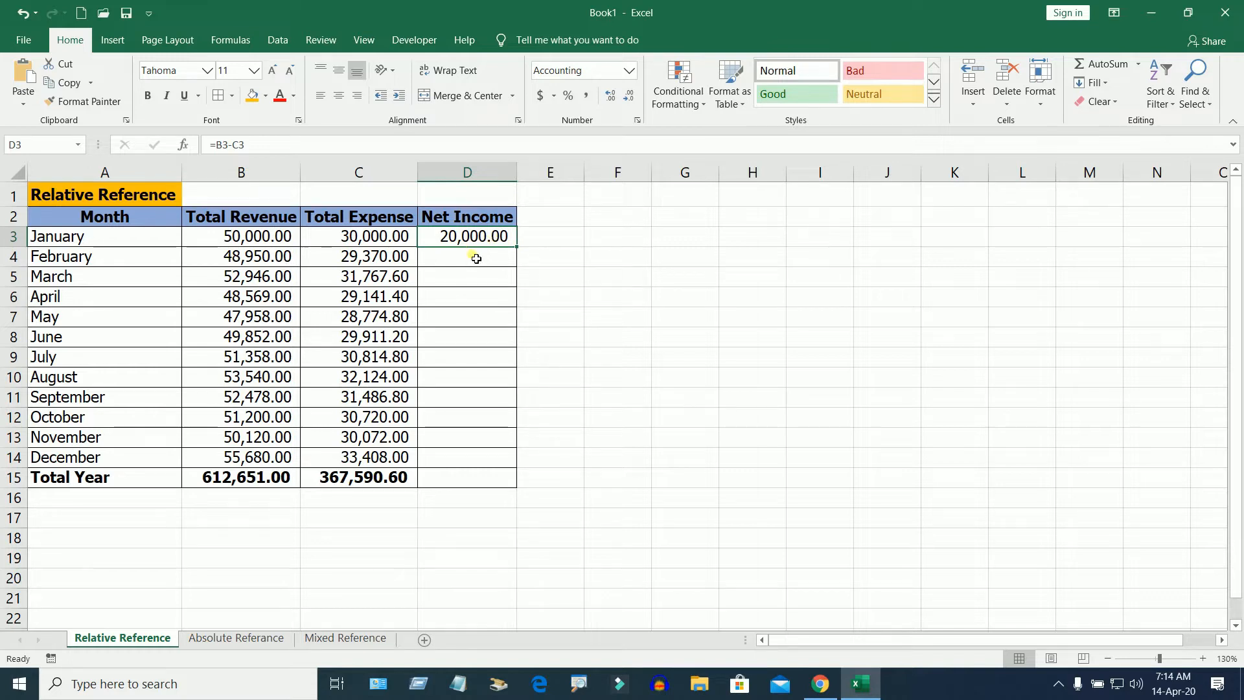
left_click(476, 258)
type("=")
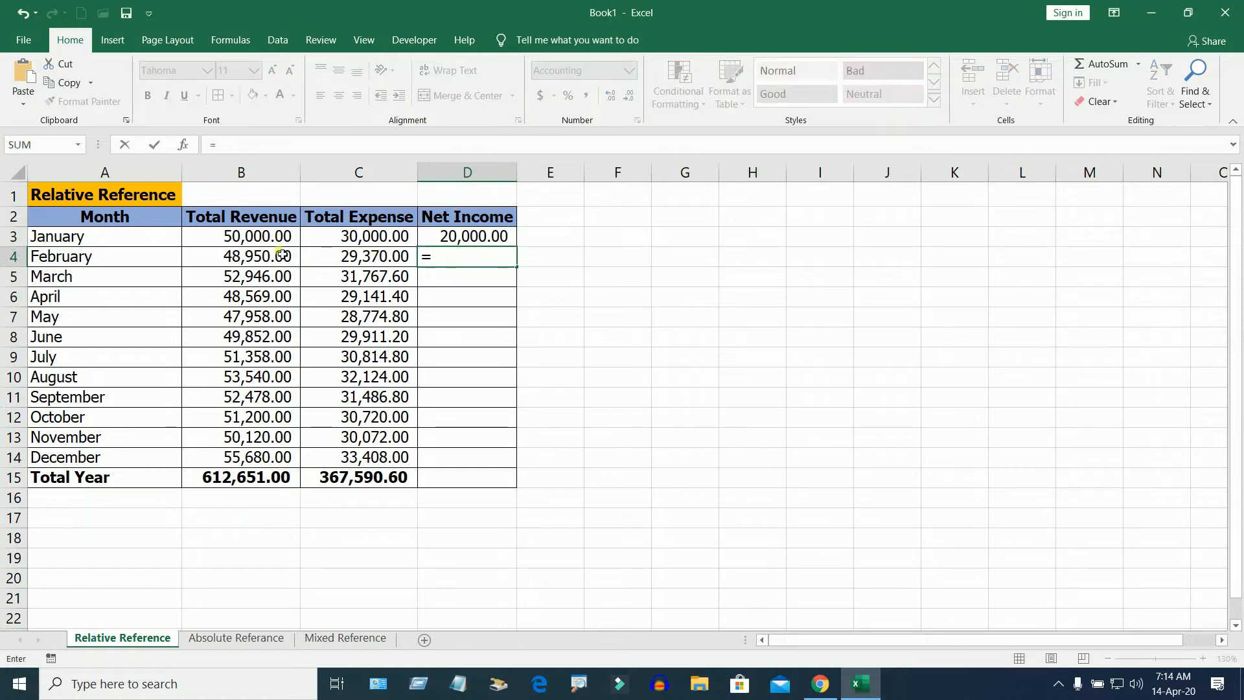
left_click(265, 261)
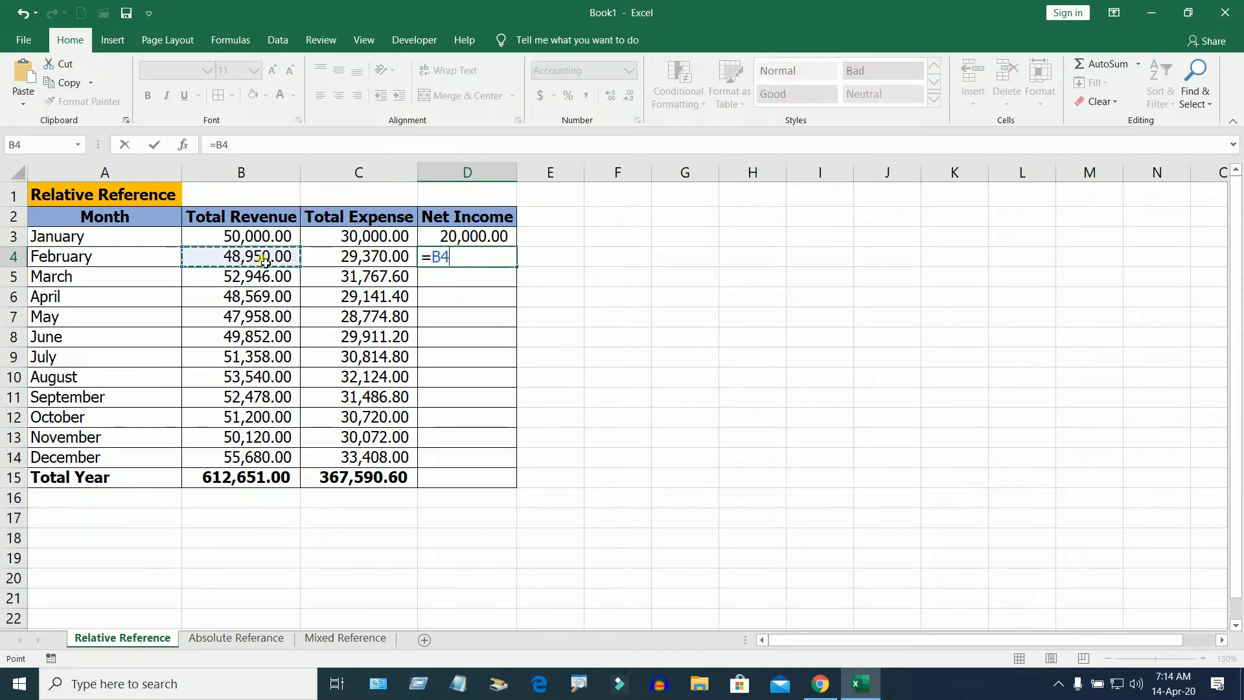
type("-")
left_click(368, 261)
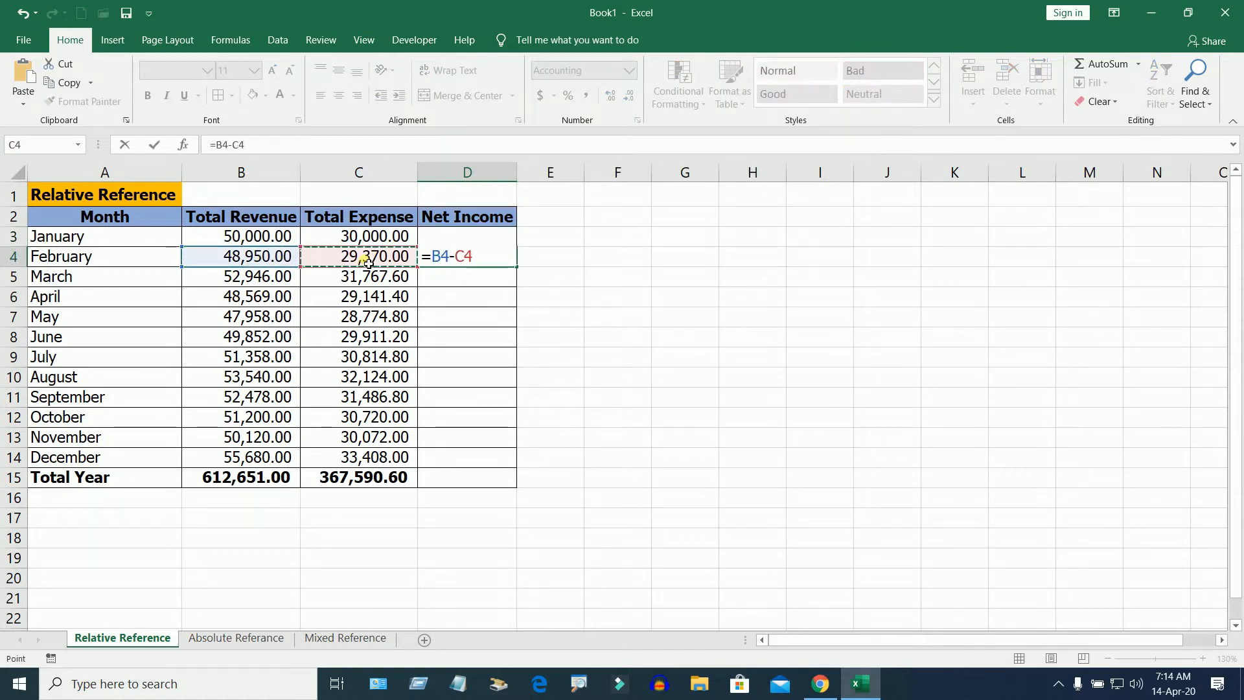
key("Return")
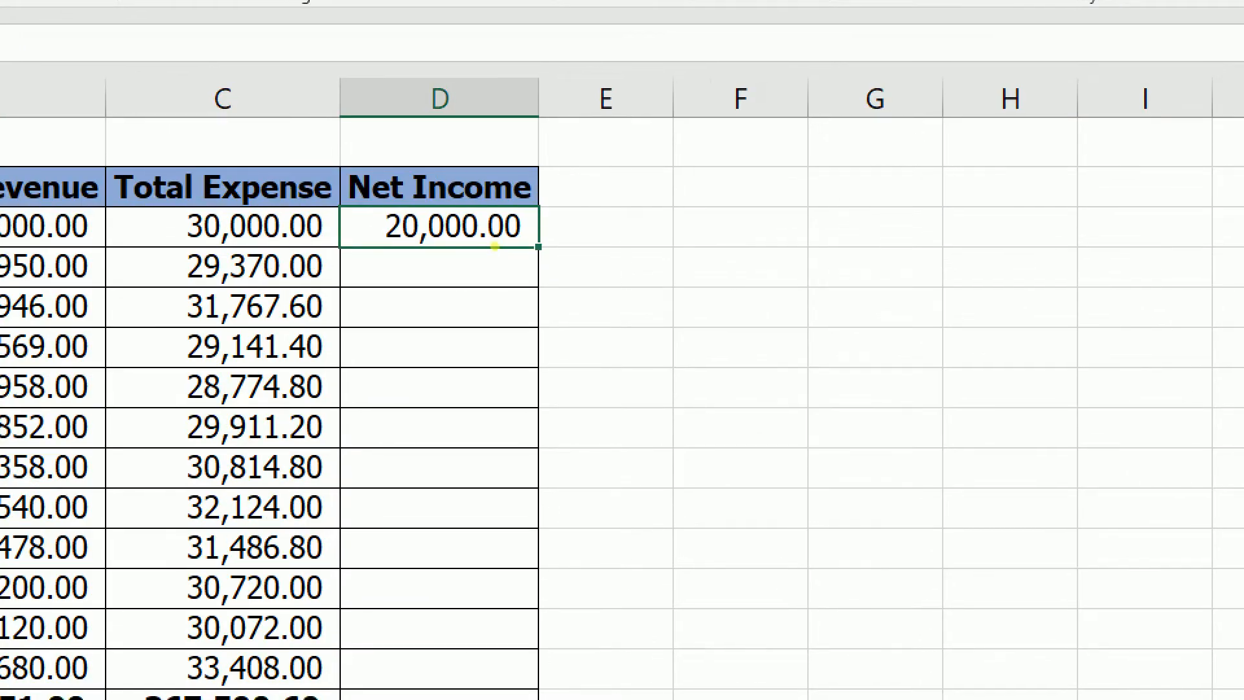
Fill the January net income formula down from D3 to D15 and check the formulas in the first rows
mouse_move(509, 240)
left_mouse_down()
mouse_move(550, 237)
mouse_move(507, 241)
mouse_move(509, 222)
left_mouse_up()
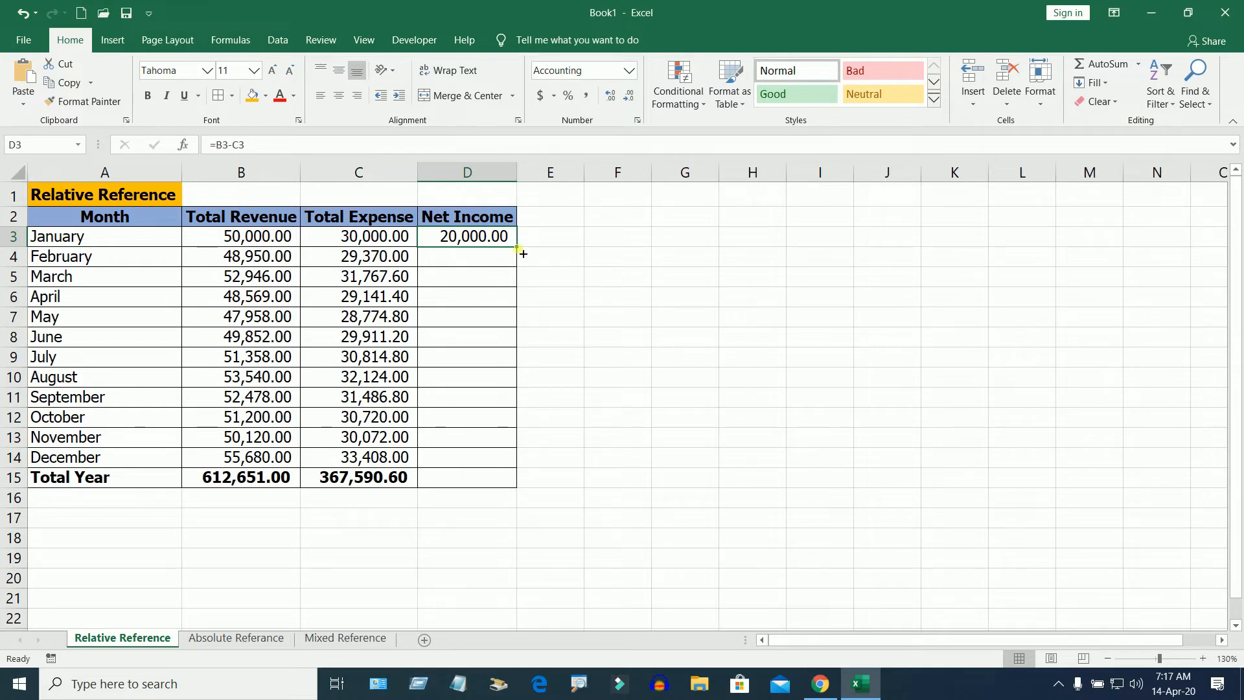
left_click_drag(522, 254, 522, 488)
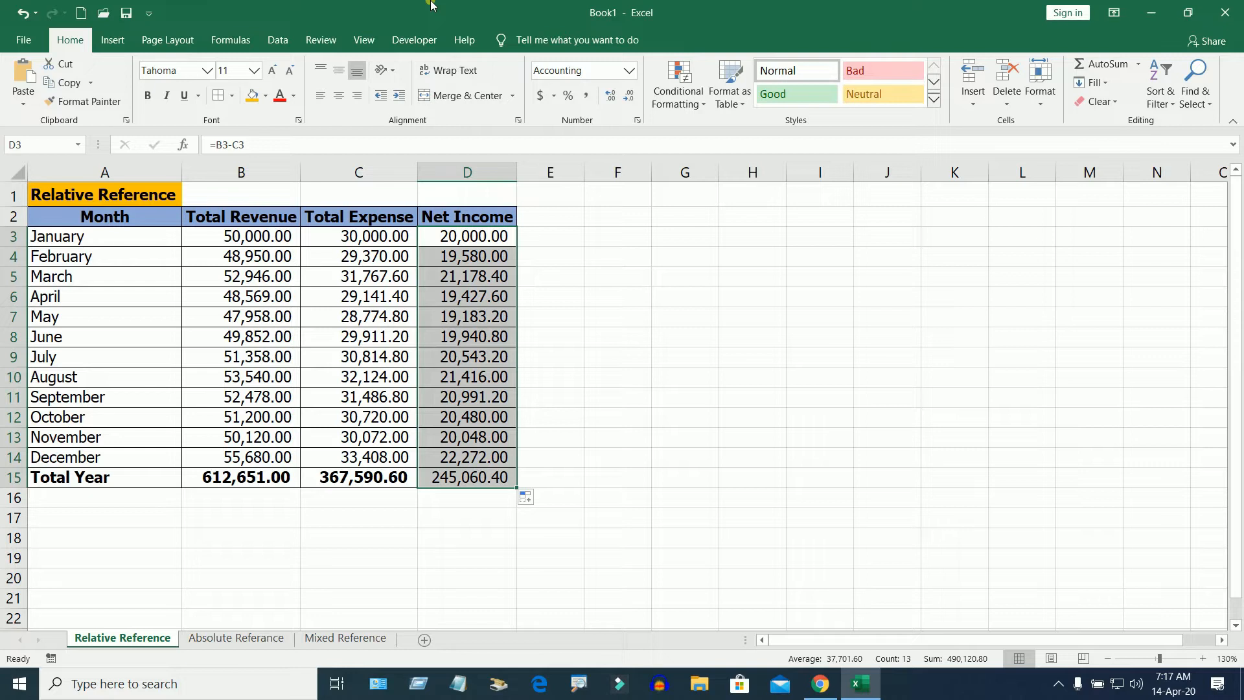
left_click(484, 237)
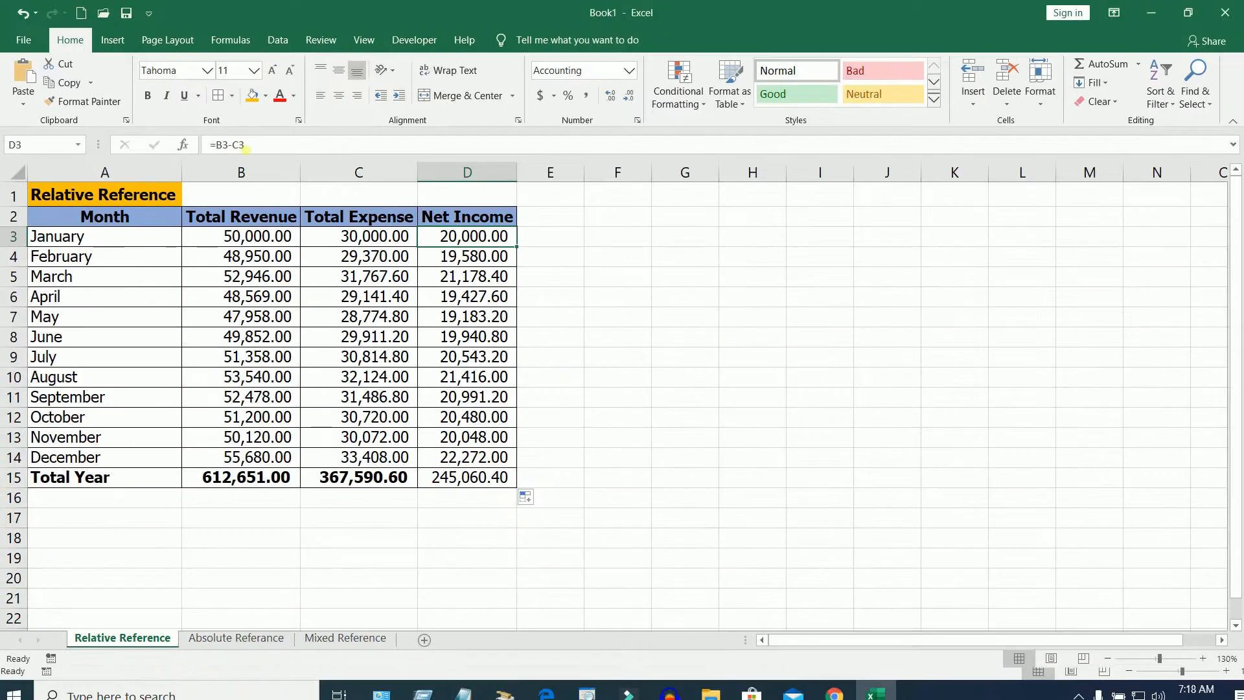
left_click(698, 370)
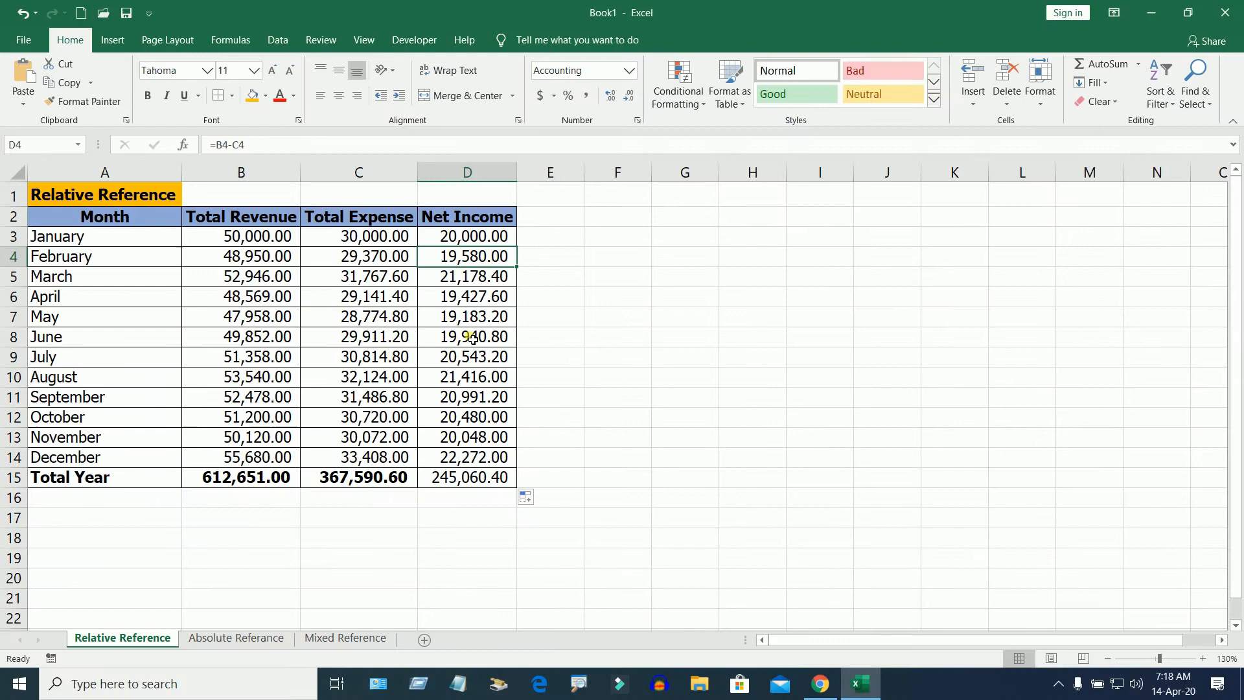
left_click(467, 280)
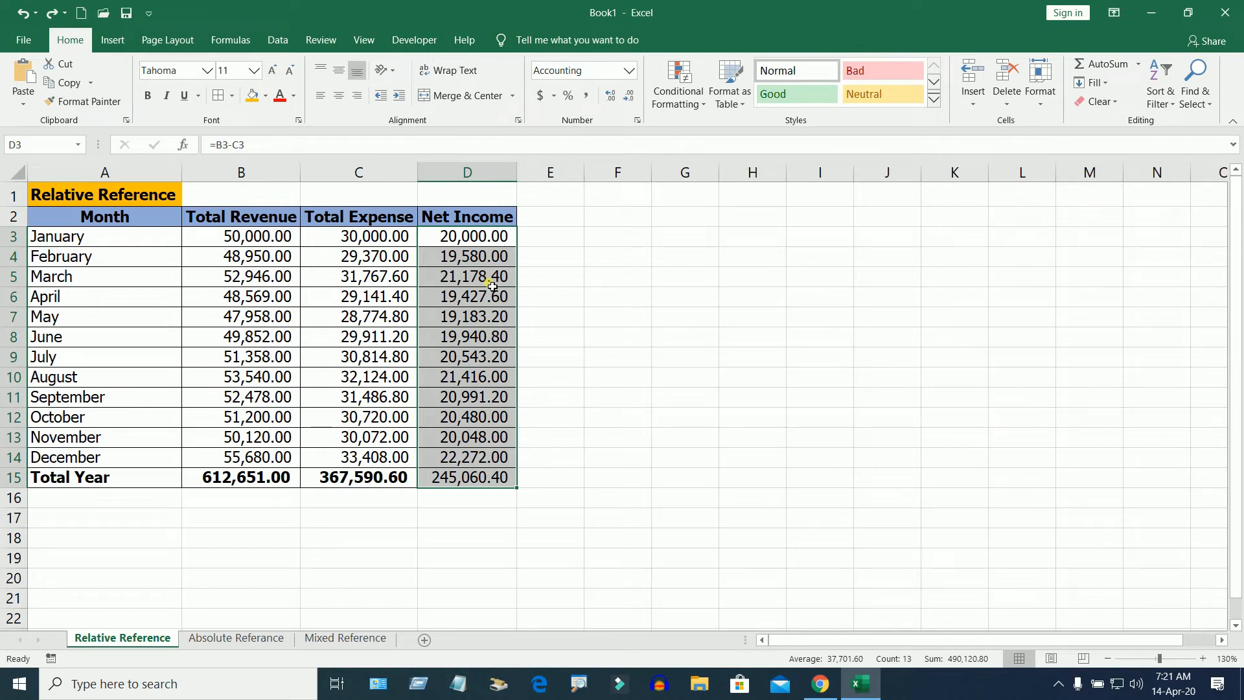
Clear the contents of the Net Income cells D3:D16
left_click_drag(487, 242, 485, 536)
left_click_drag(467, 241, 482, 497)
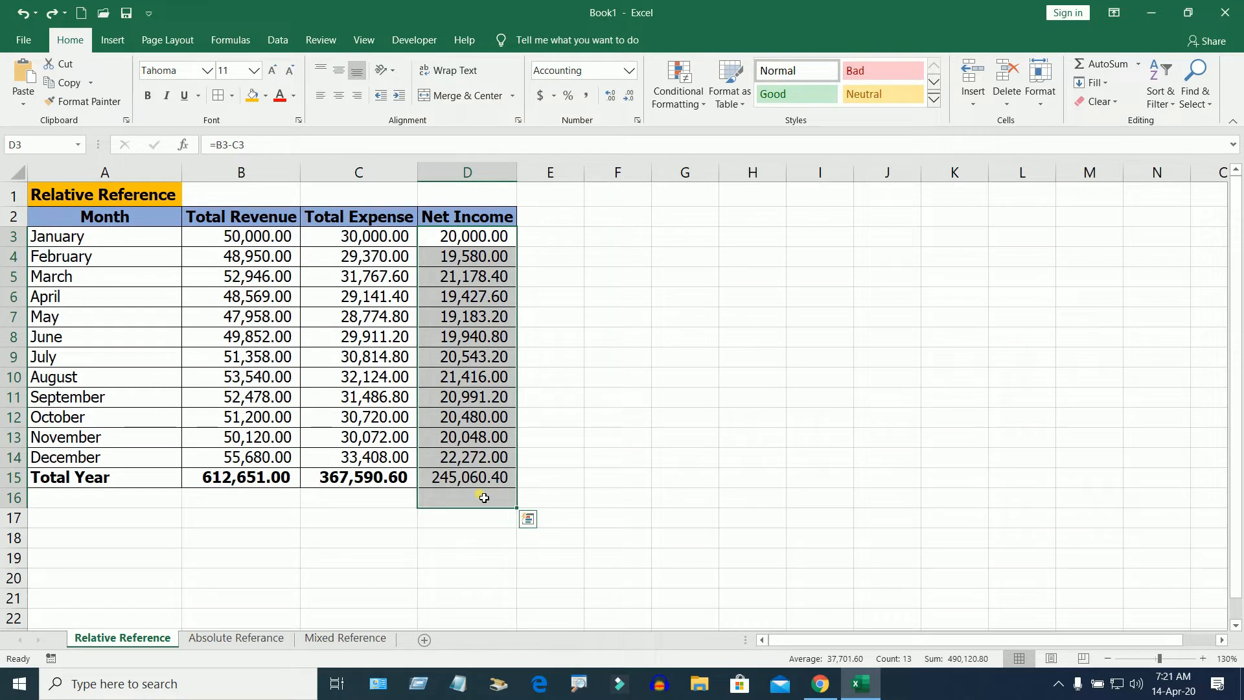
key("Delete")
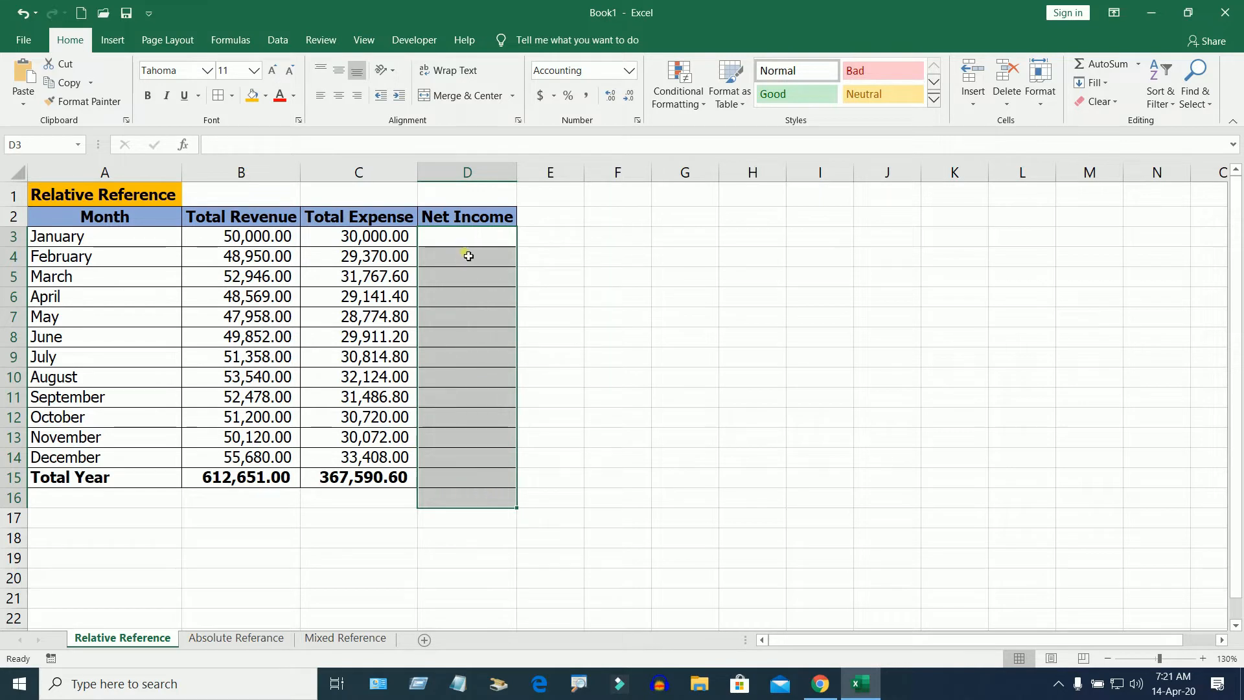
Enter the relative formula =B3-C3 into all Net Income cells D3:D15 at once
left_click(467, 236)
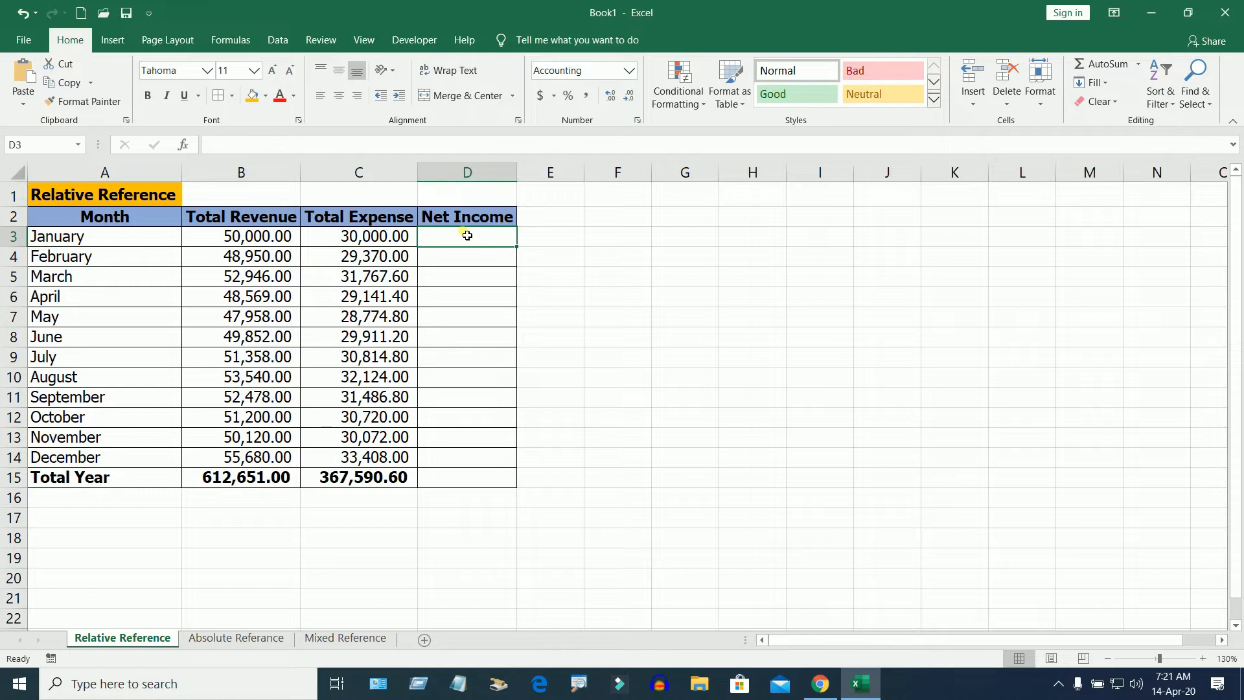
left_click_drag(467, 236, 500, 485)
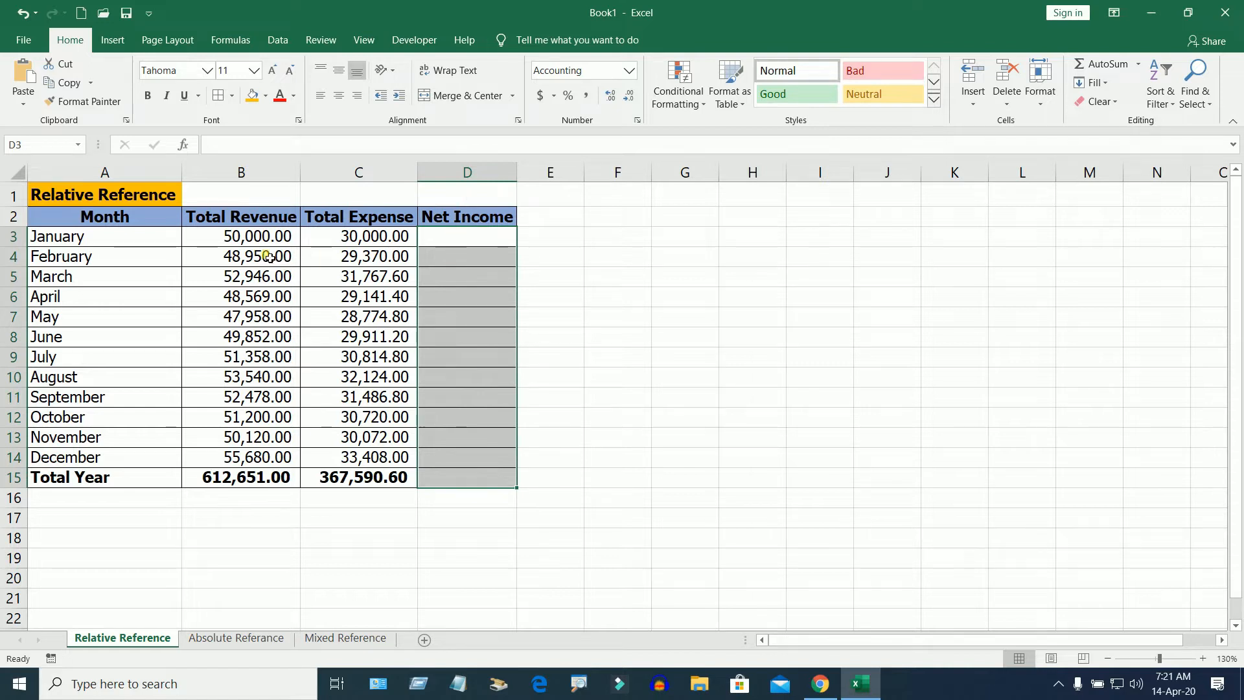
type("=")
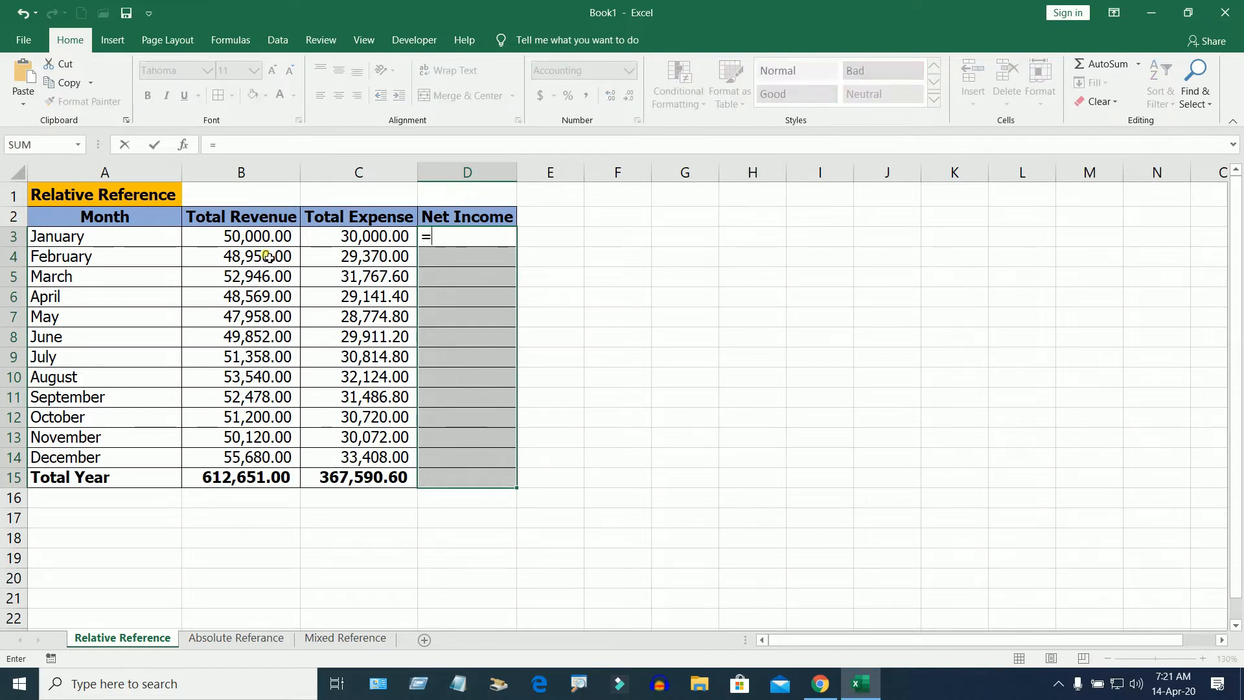
left_click(224, 245)
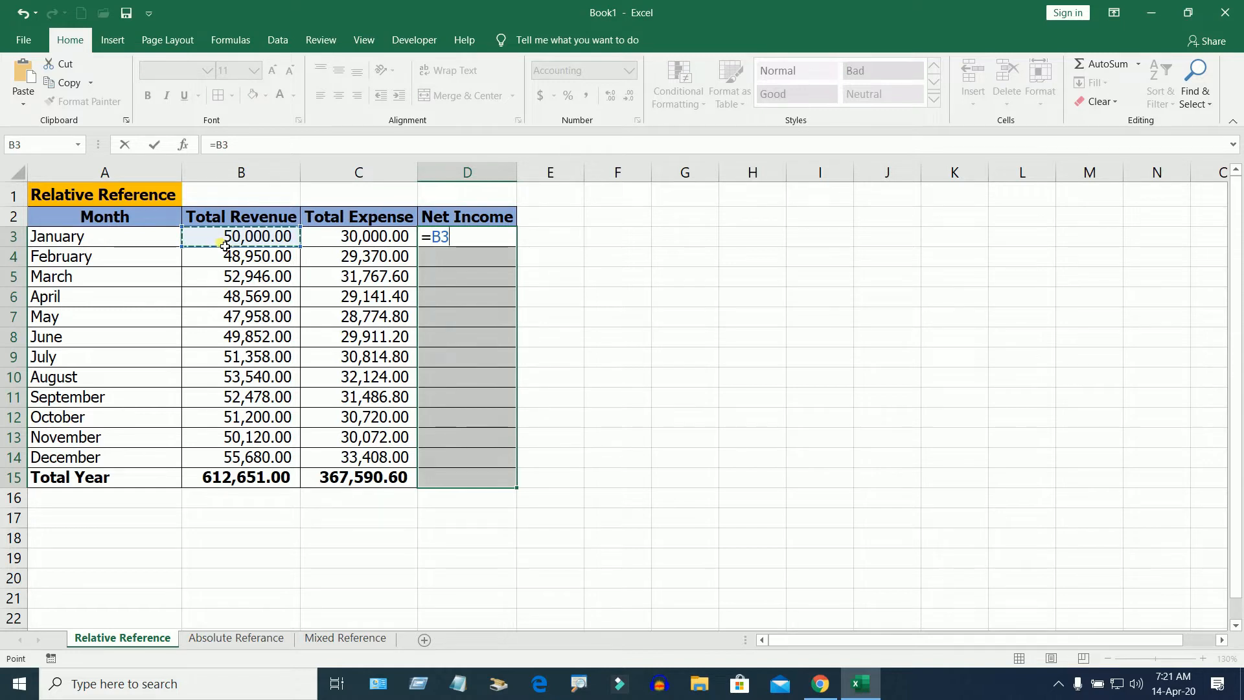
type("-")
left_click(371, 238)
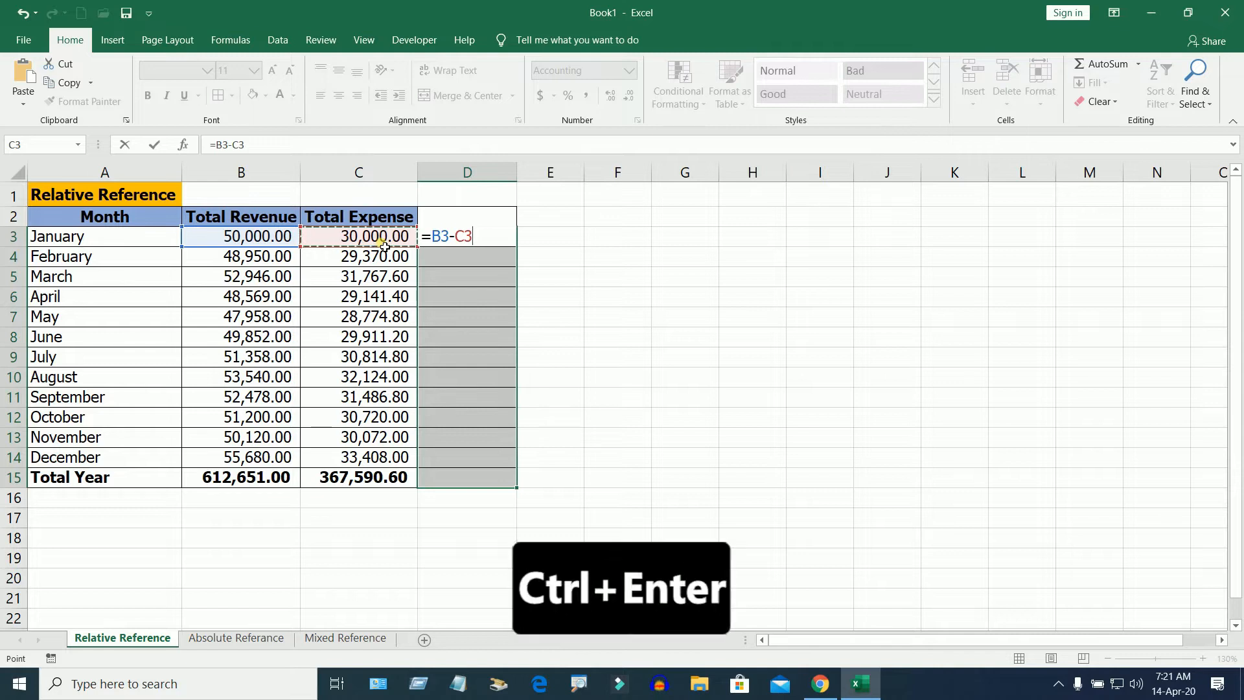
key("ctrl+Return")
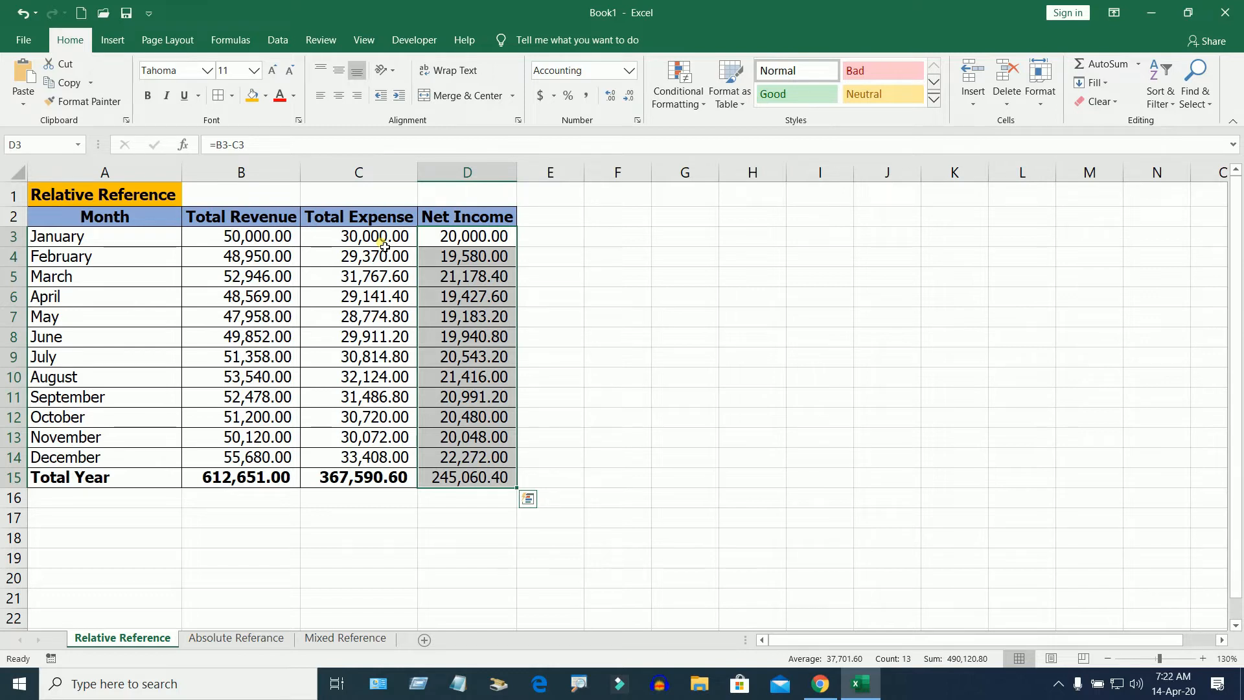
Examine how the cell references change in the net income formulas of D3, D4 and D5, marking the formulas for emphasis
left_click(466, 238)
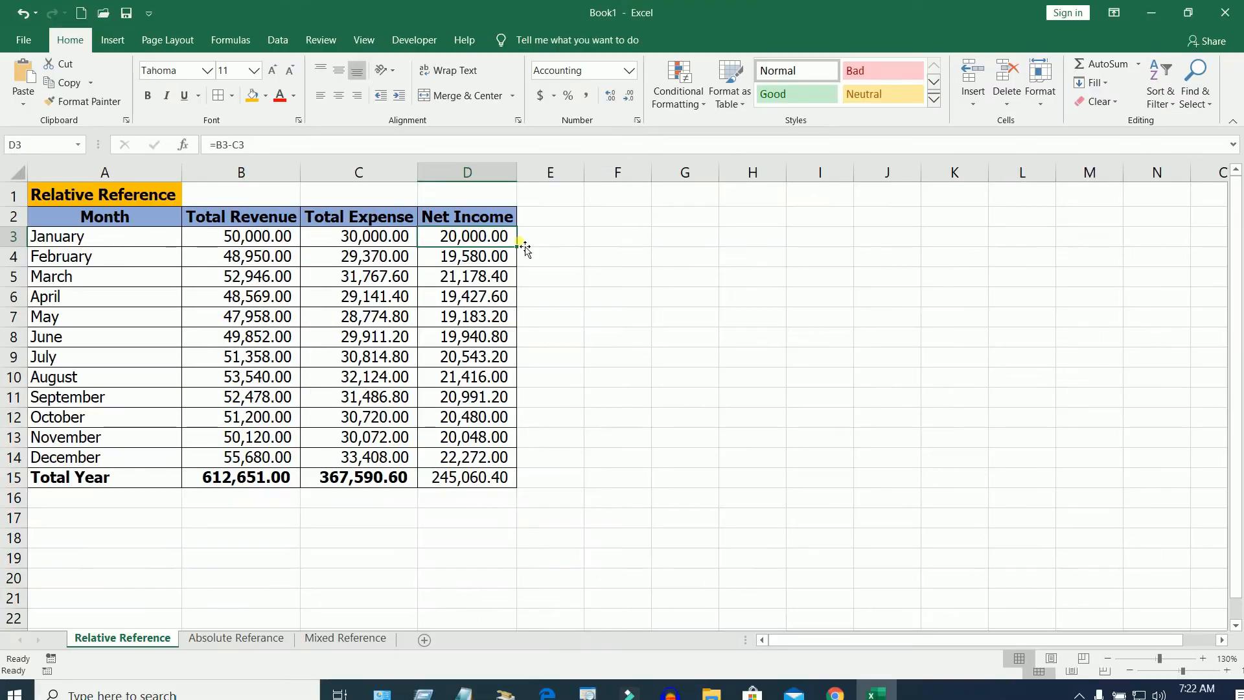
key("Down")
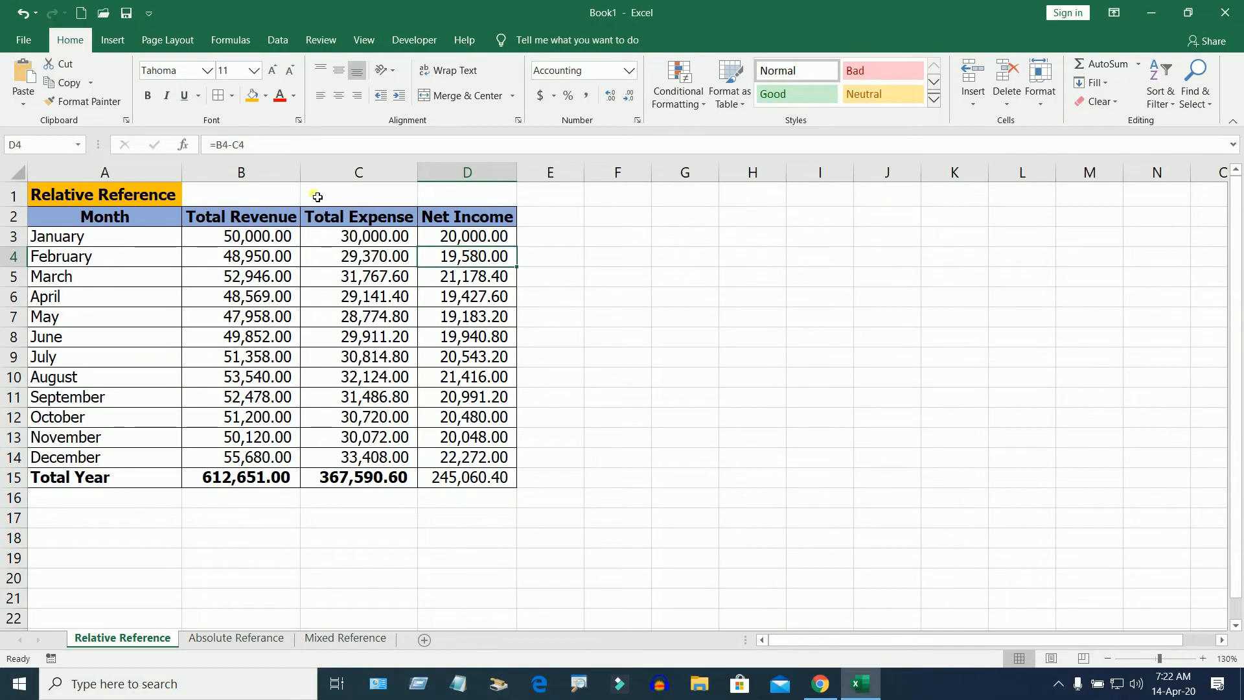
key("ctrl+1")
left_click(225, 160)
left_click_drag(129, 159, 273, 183)
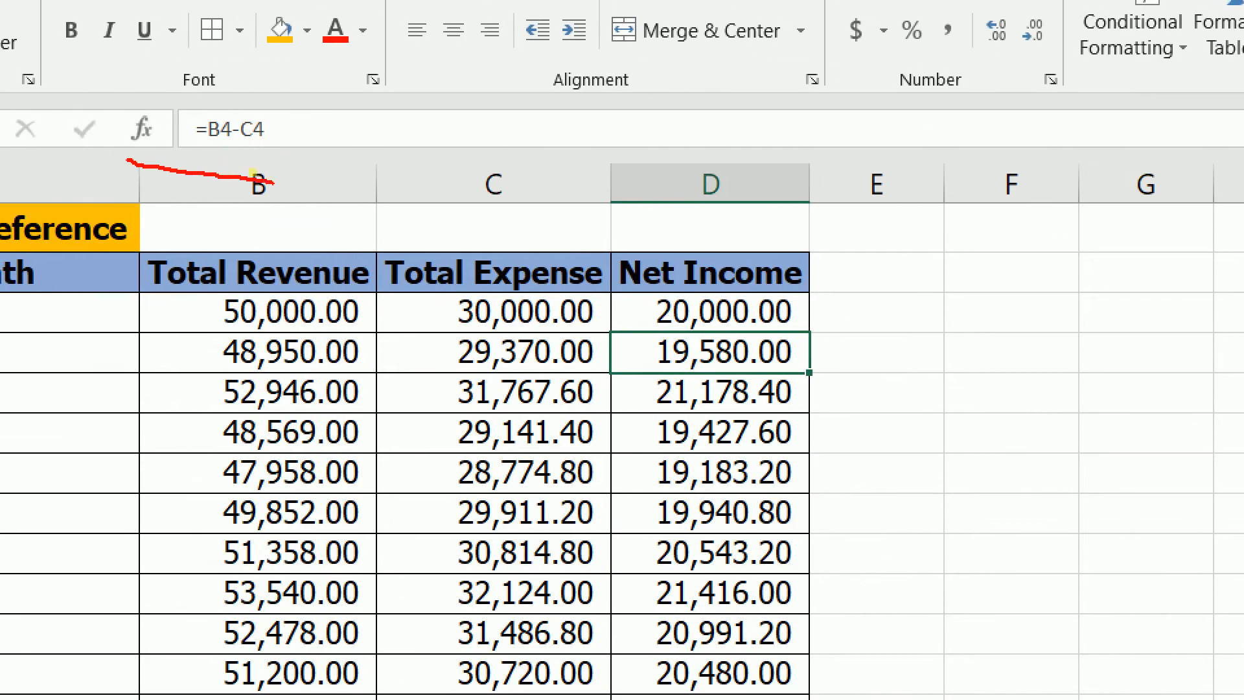
key("Escape")
left_click(750, 400)
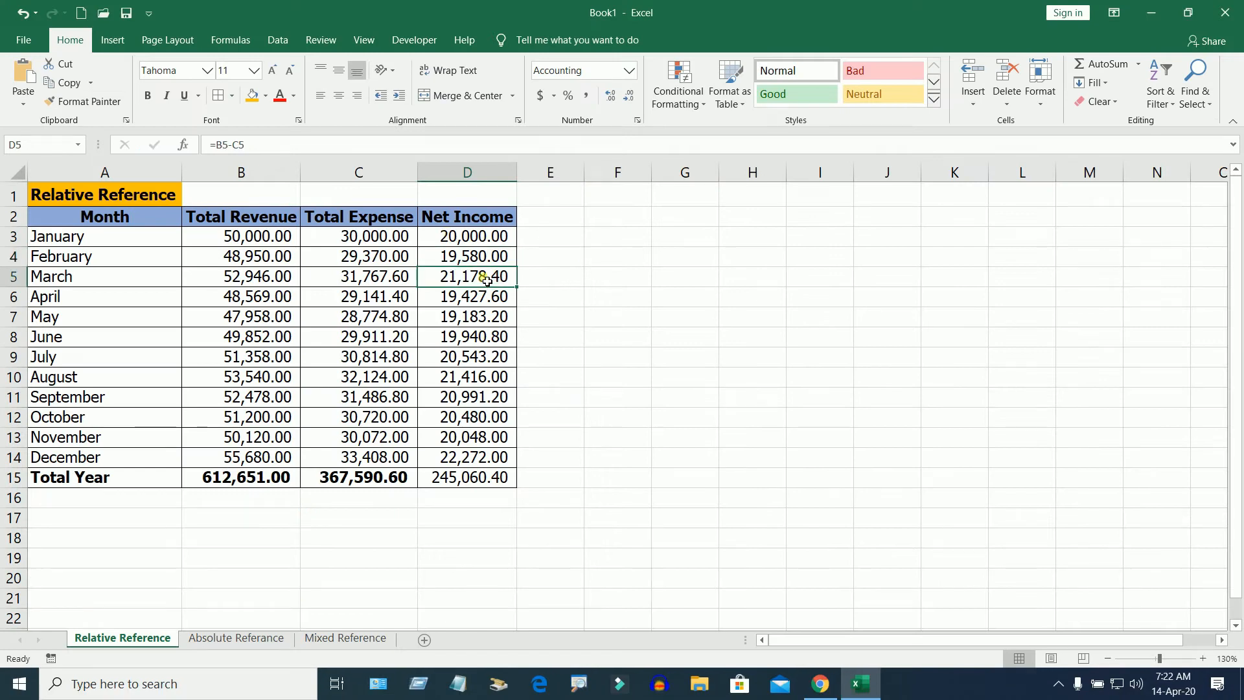
key("ctrl+1")
left_click(228, 154)
left_click_drag(212, 149, 247, 157)
key("Escape")
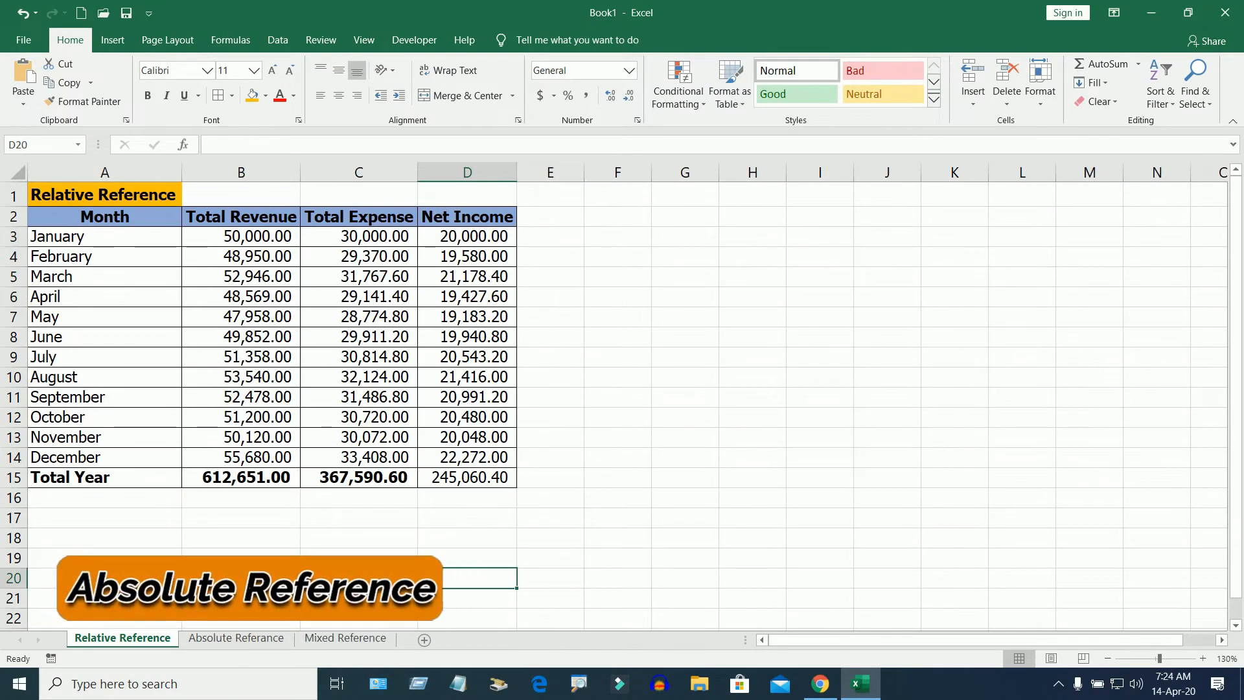
Open the Absolute Referance sheet and review the student names in A4:A11 and the obtained marks in B4:B11
left_click(235, 643)
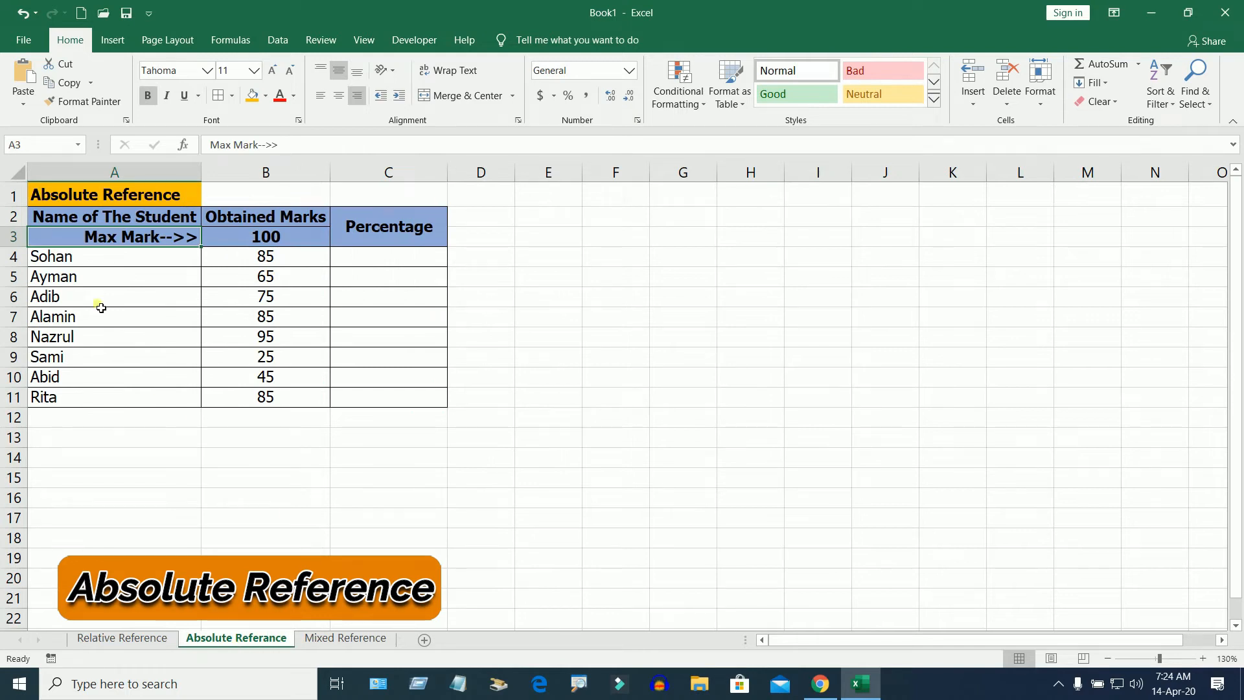
left_click_drag(94, 264, 92, 397)
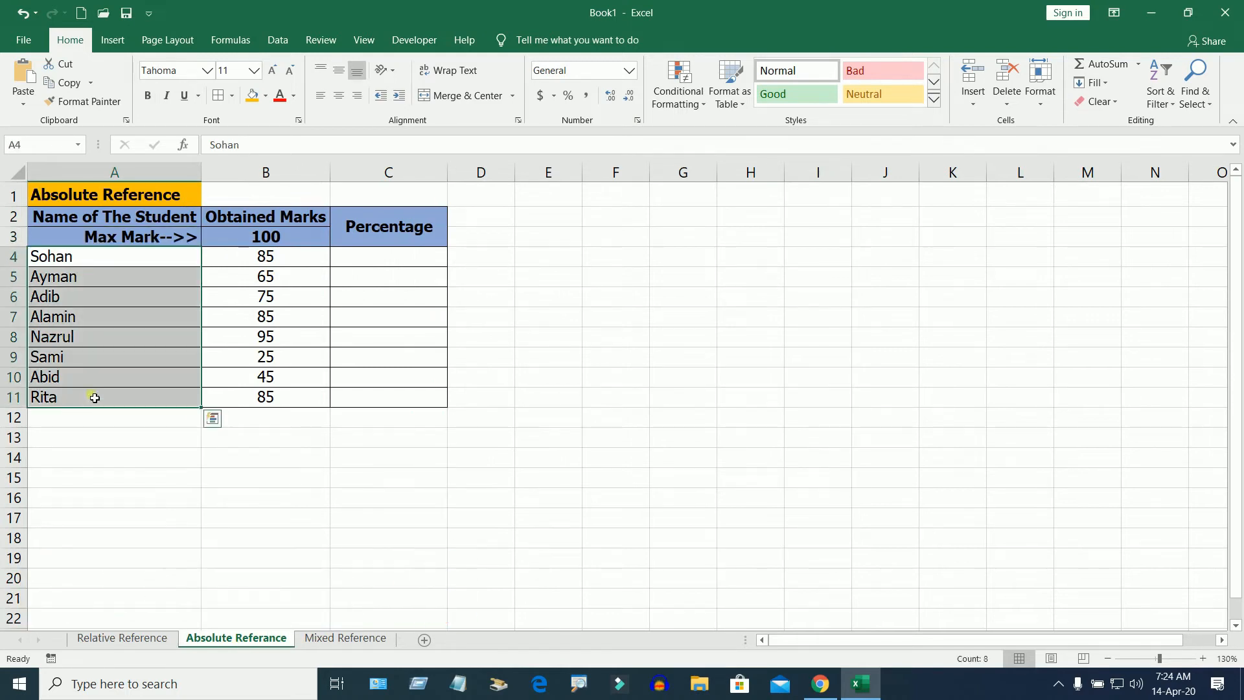
left_click_drag(277, 259, 284, 400)
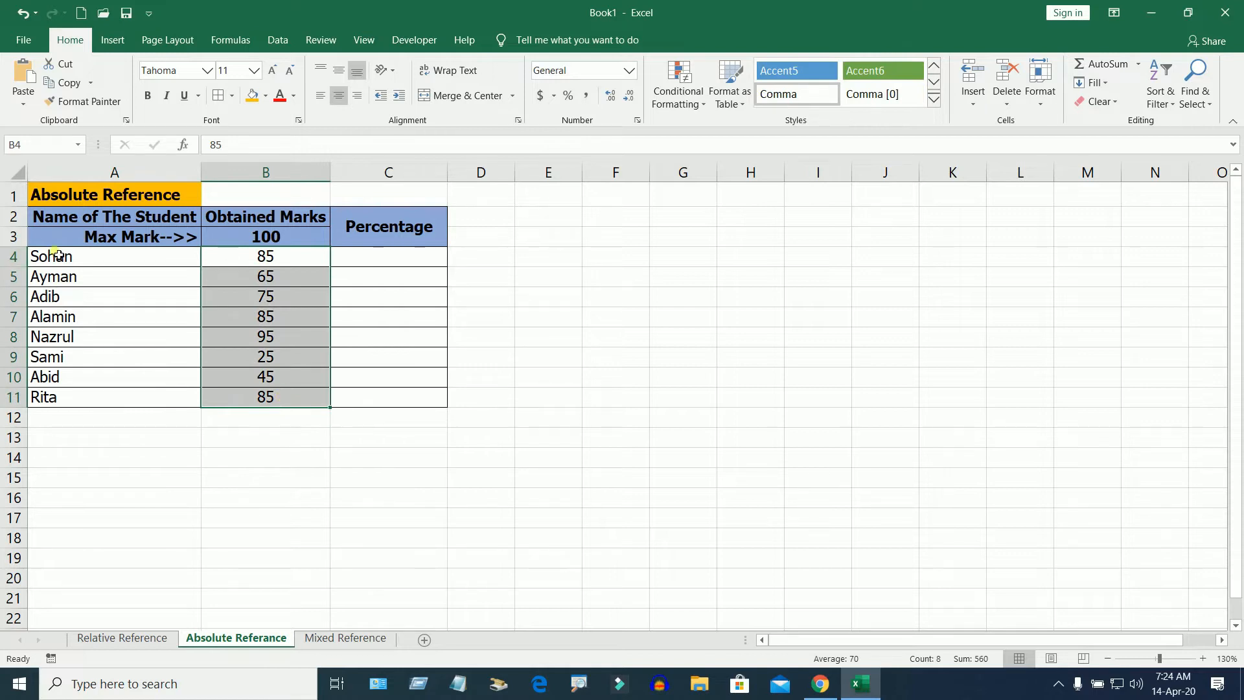
Review the maximum mark in B3 and the obtained marks in B4:B11
left_click_drag(13, 237, 223, 242)
left_click(282, 240)
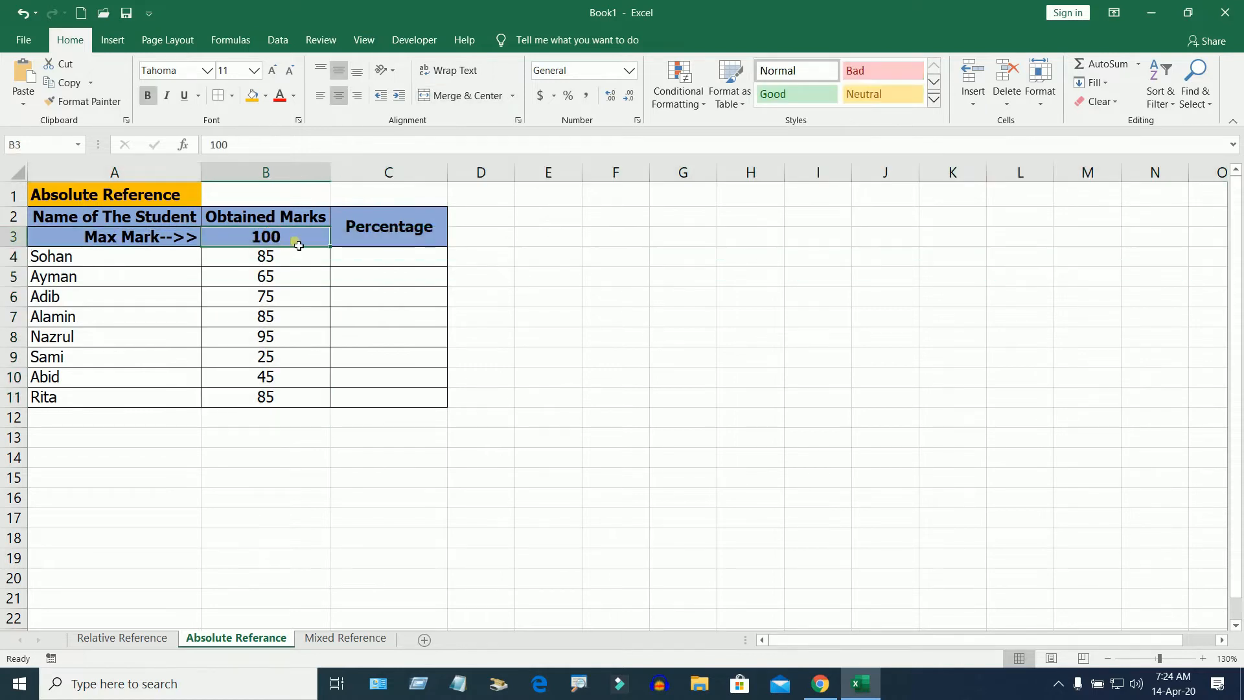
left_click_drag(297, 255, 280, 398)
left_click_drag(273, 261, 286, 401)
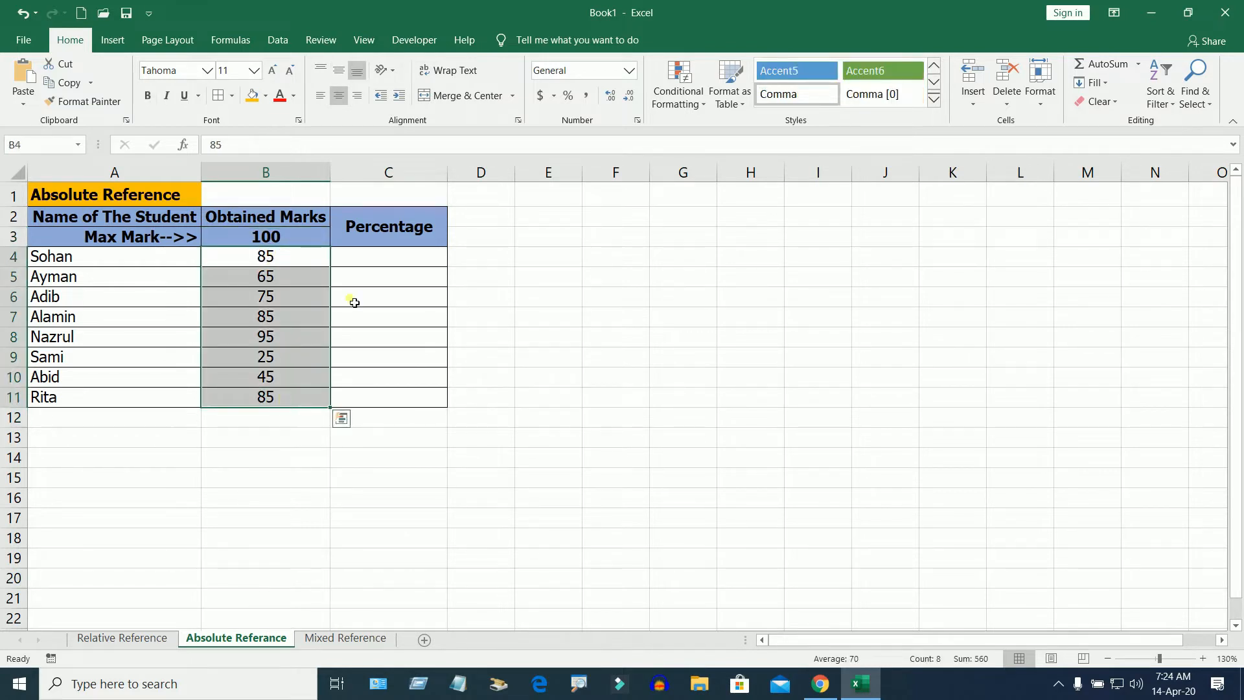
Enter the formula =B4/B3 in C4 to calculate the first student's percentage
left_click(395, 265)
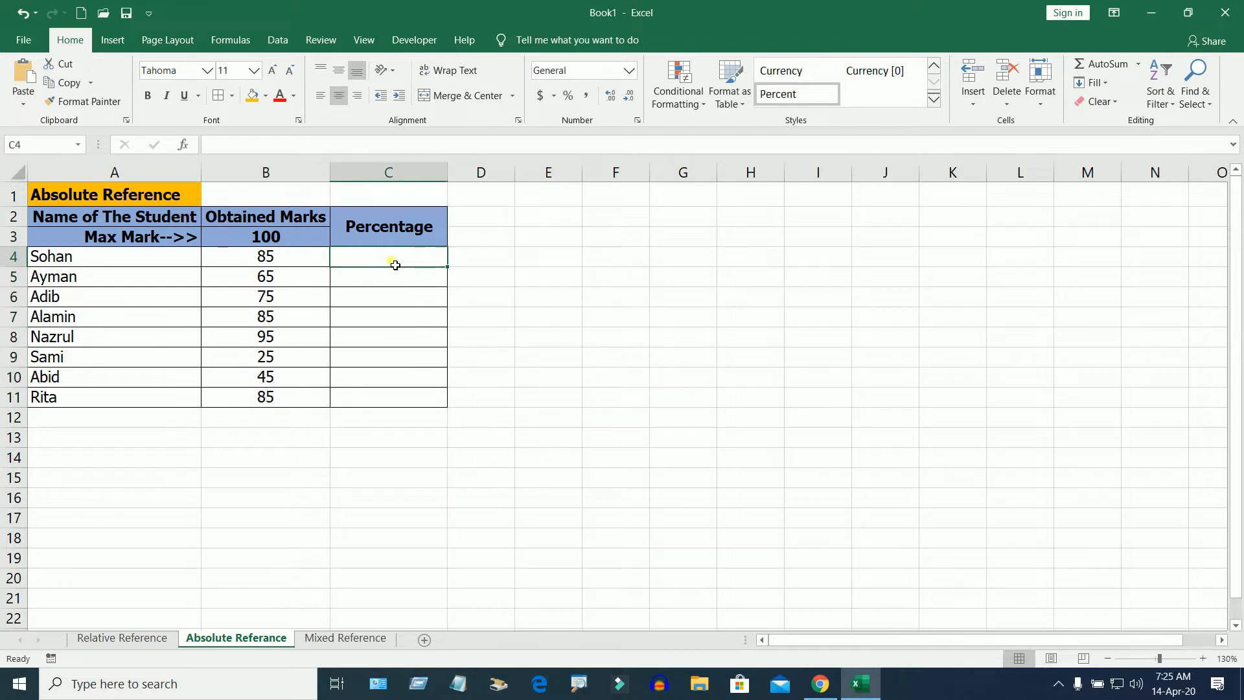
type("=")
left_click(289, 260)
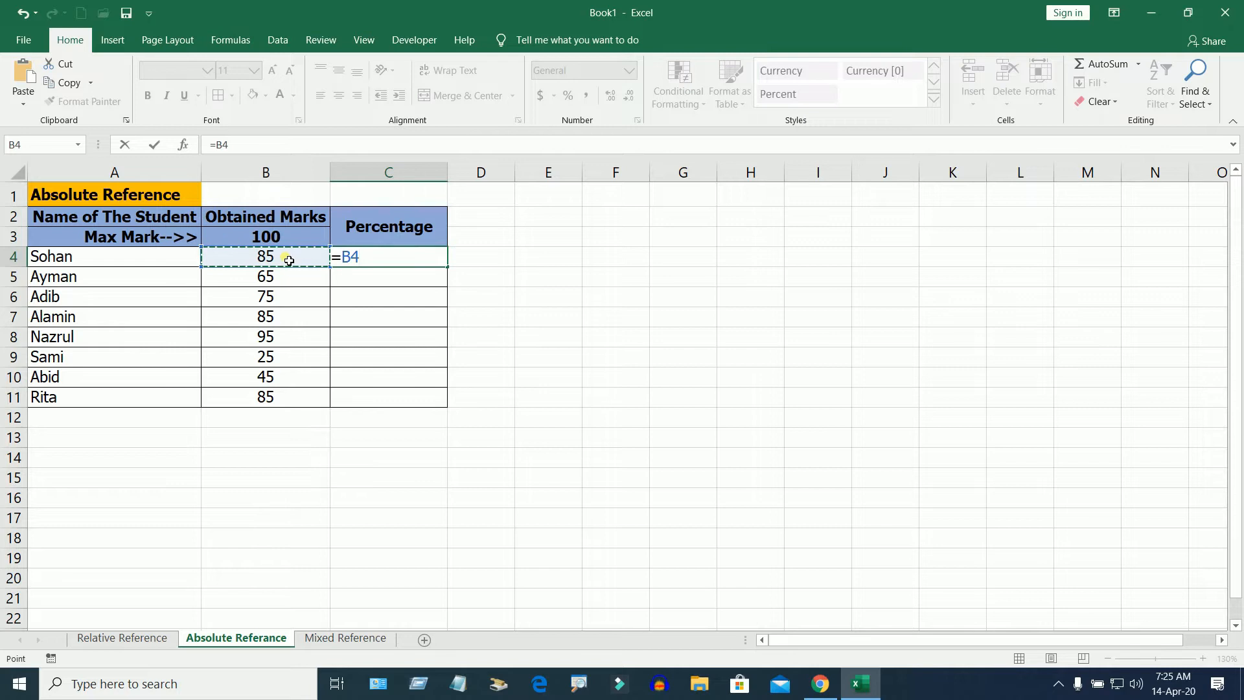
type("/")
left_click(281, 244)
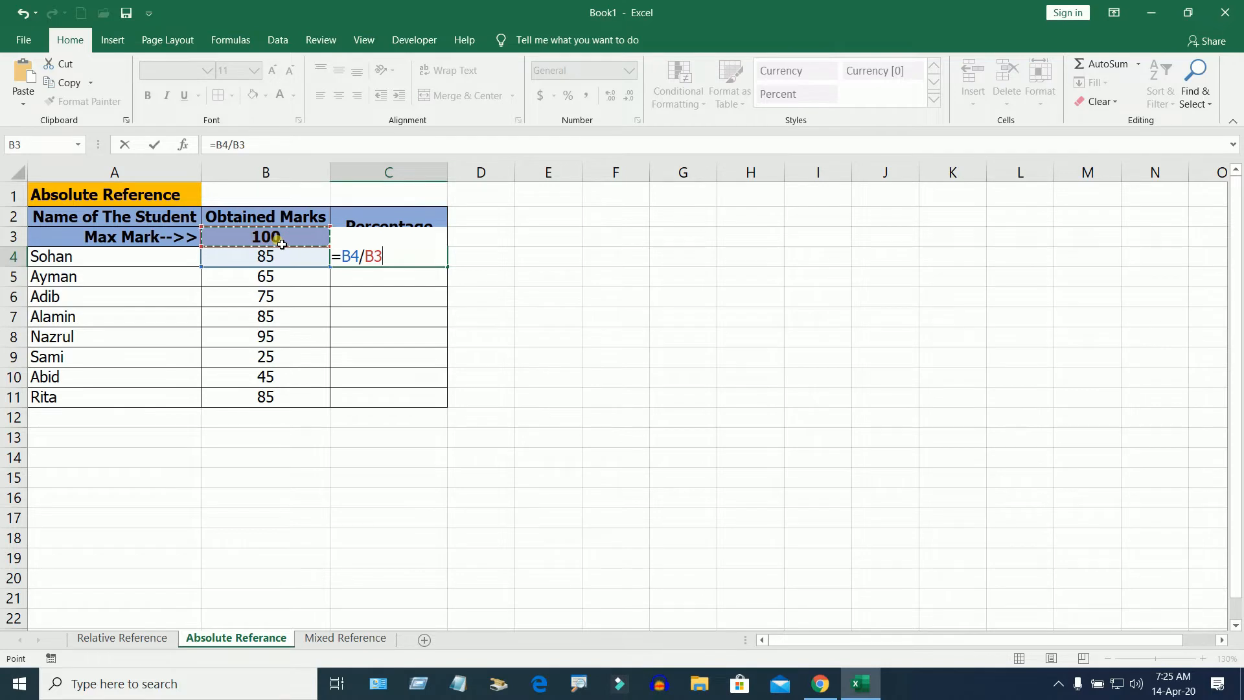
key("Return")
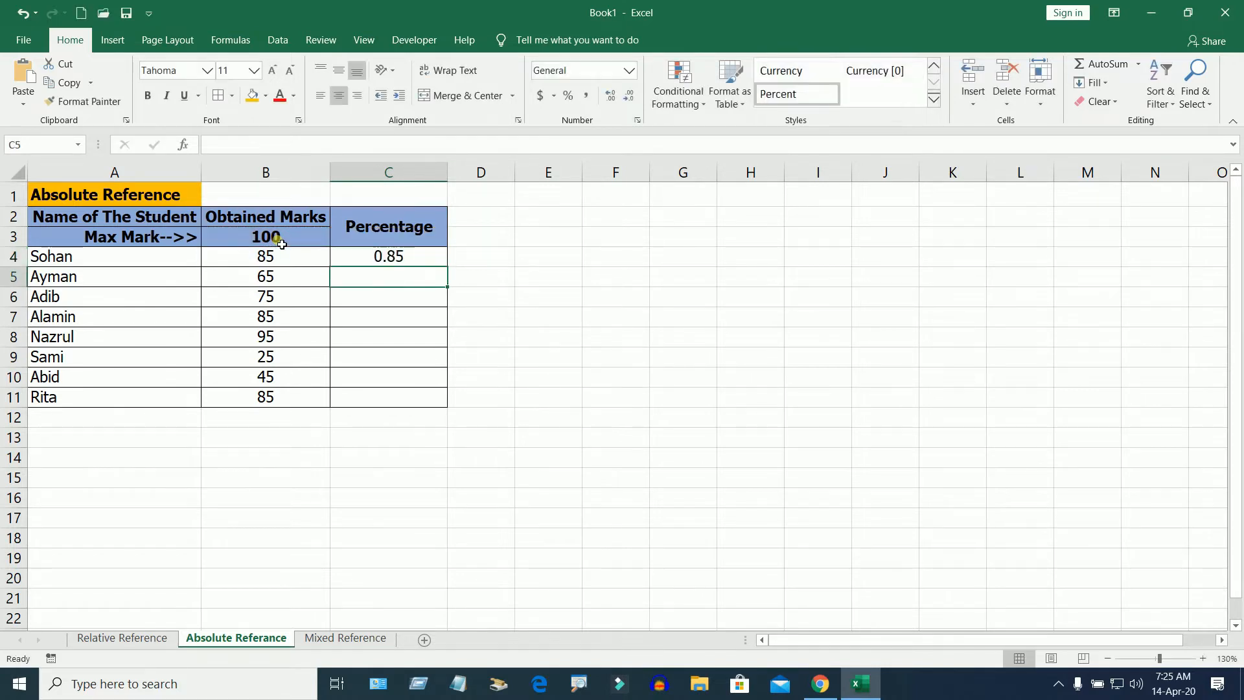
Format C4 as a percentage and fill its formula down through C11
left_click(407, 259)
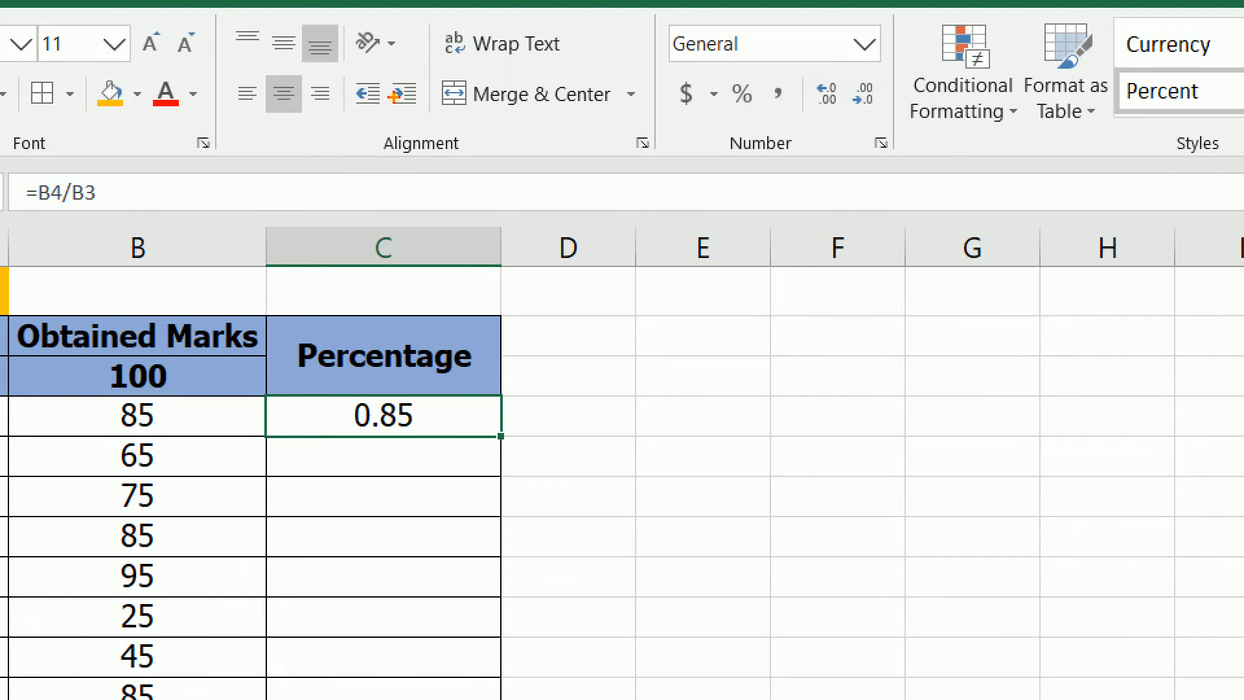
left_click_drag(713, 119, 764, 114)
mouse_move(904, 129)
left_mouse_down()
mouse_move(849, 139)
mouse_move(894, 157)
mouse_move(907, 122)
left_mouse_up()
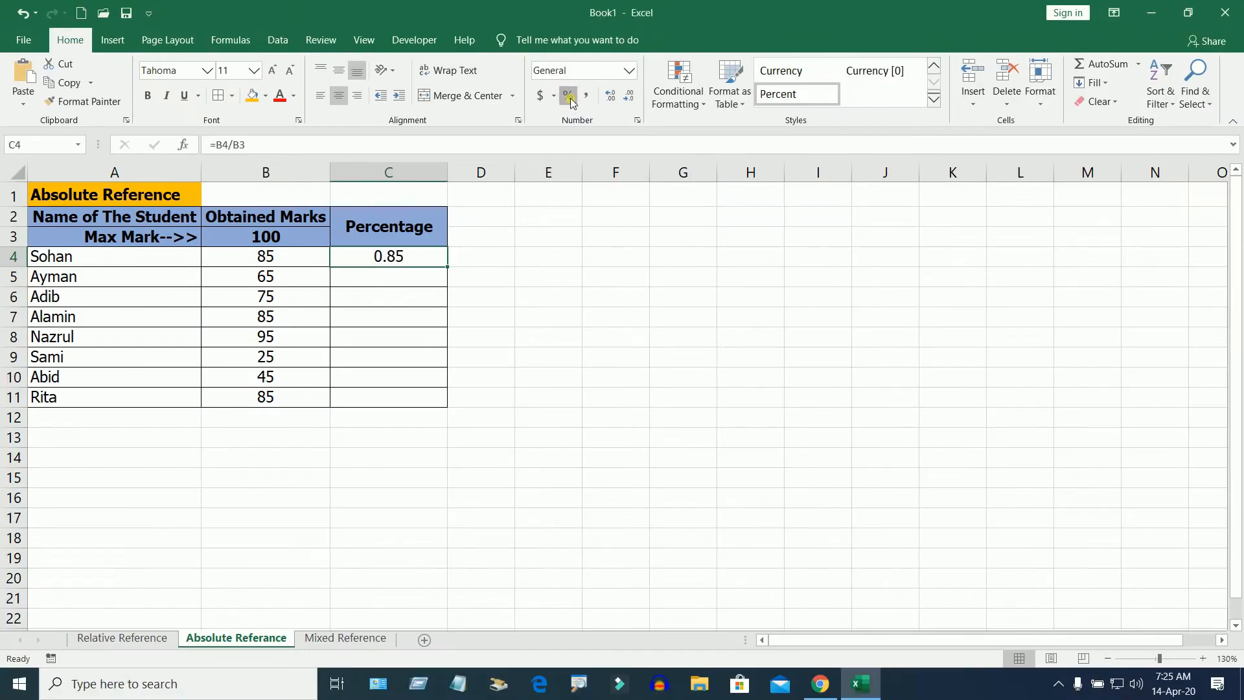
left_click(742, 94)
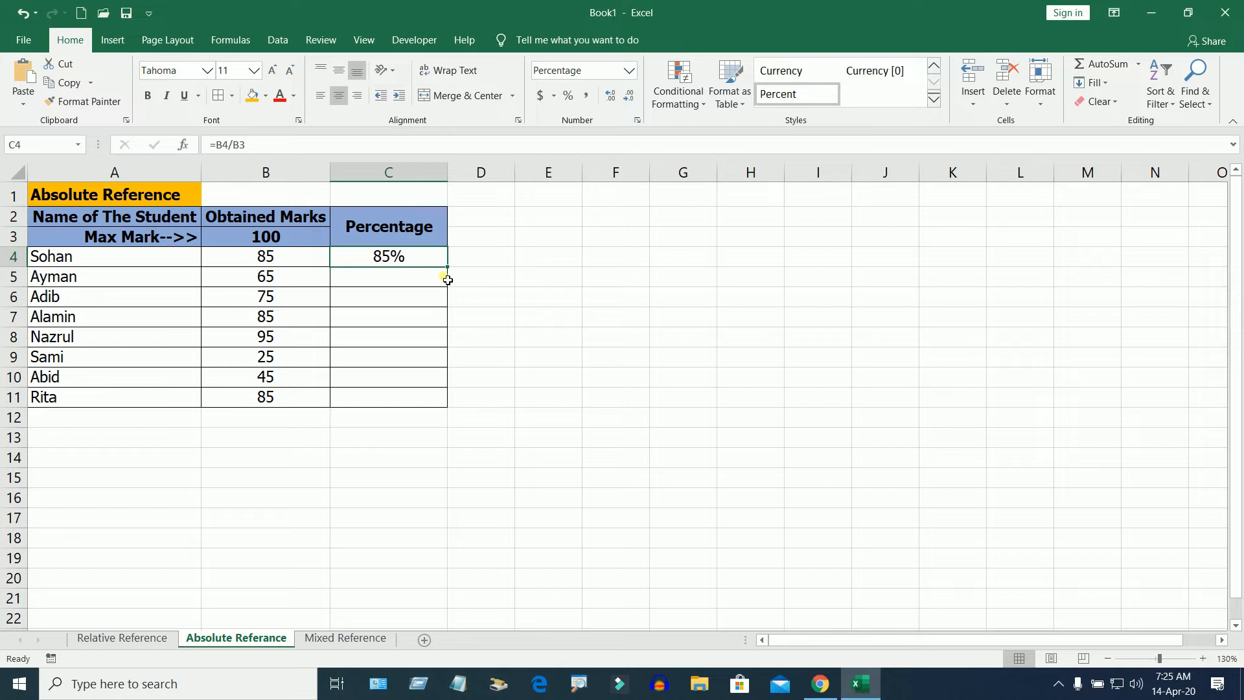
left_click_drag(447, 272, 448, 407)
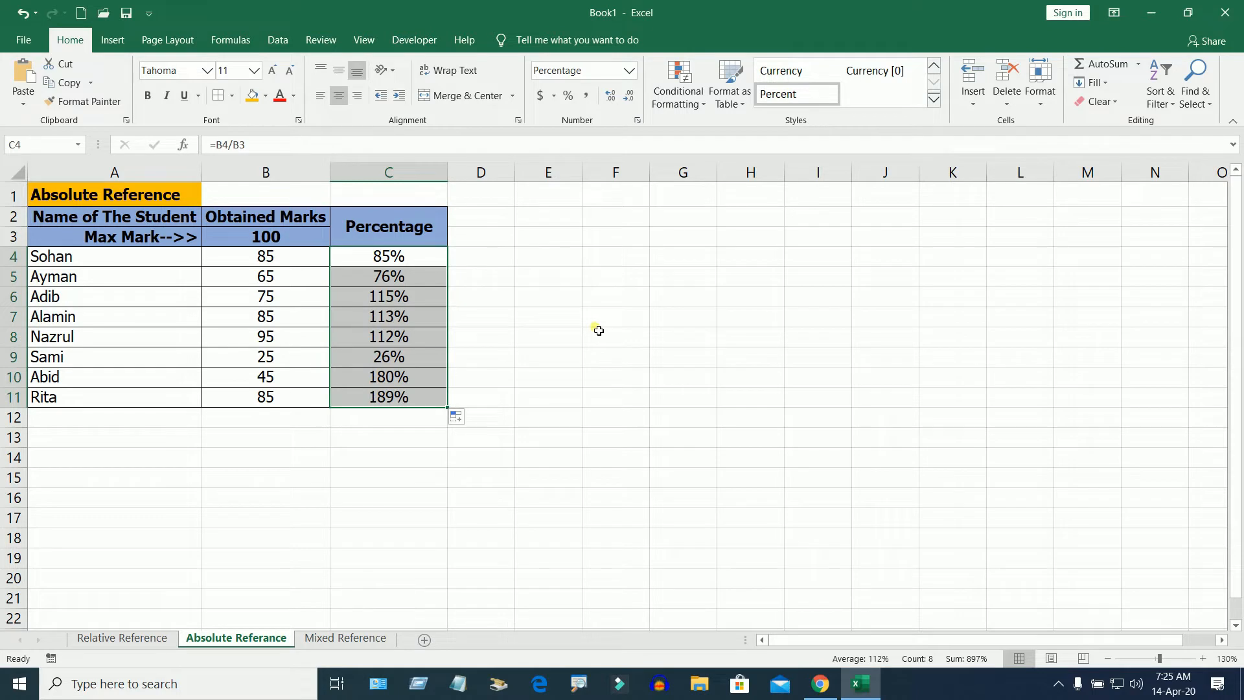
Compare the obtained marks in B4:B7 with the percentages and formulas in C4:C7 to check the filled results
key("Left")
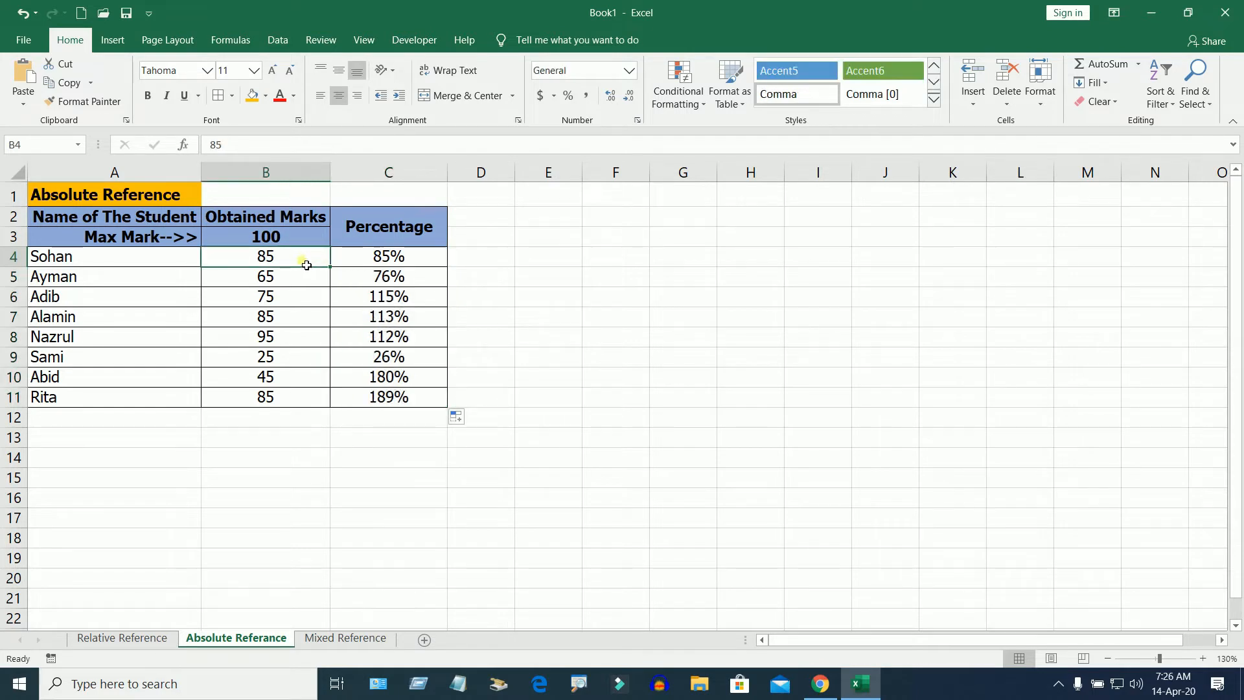
left_click(397, 258)
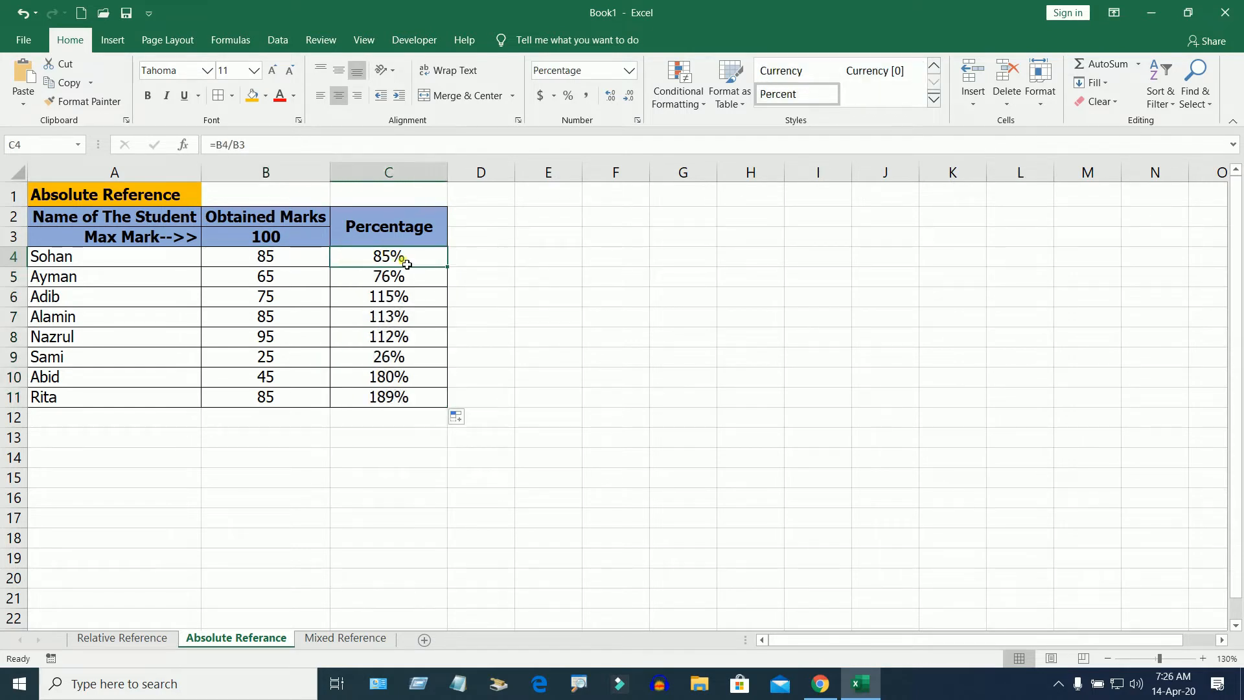
left_click(285, 279)
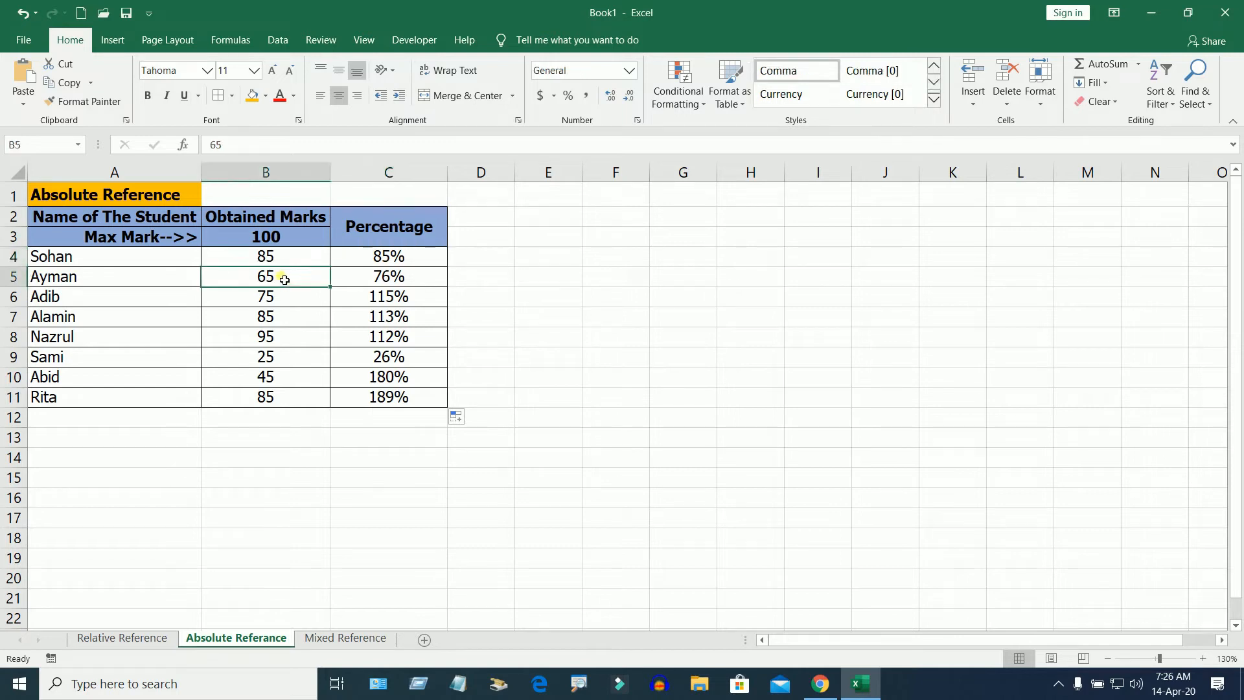
left_click(404, 285)
left_click(283, 305)
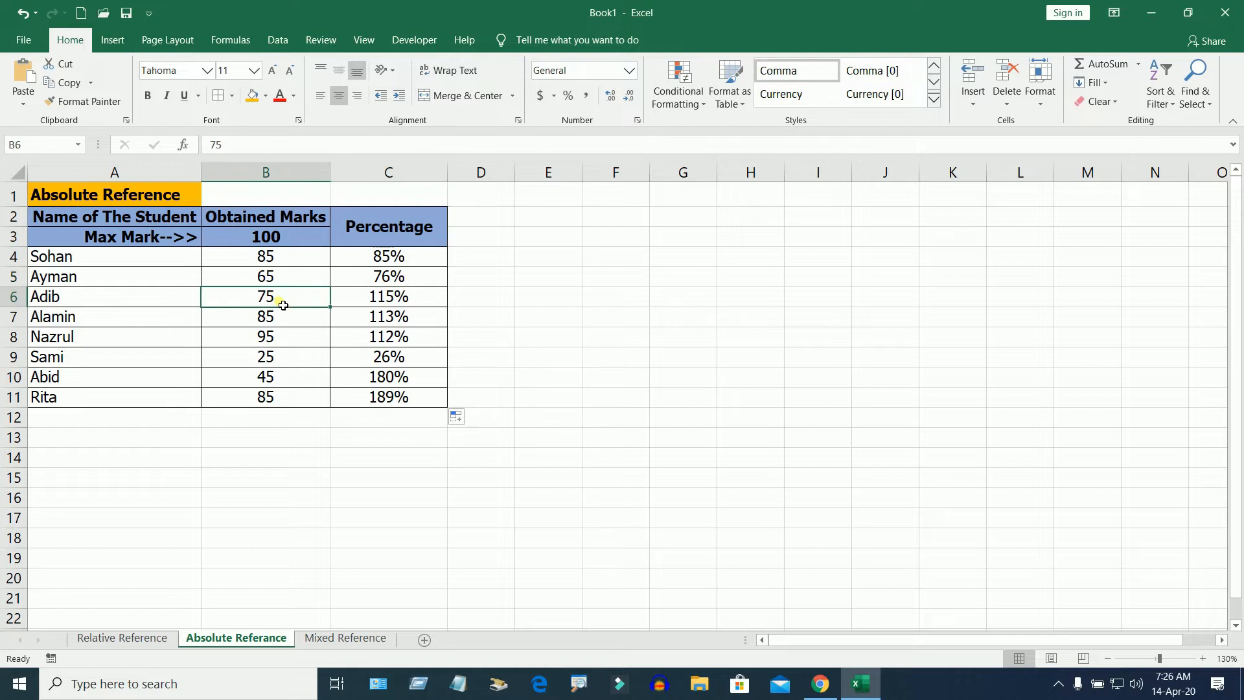
left_click(407, 299)
left_click(299, 323)
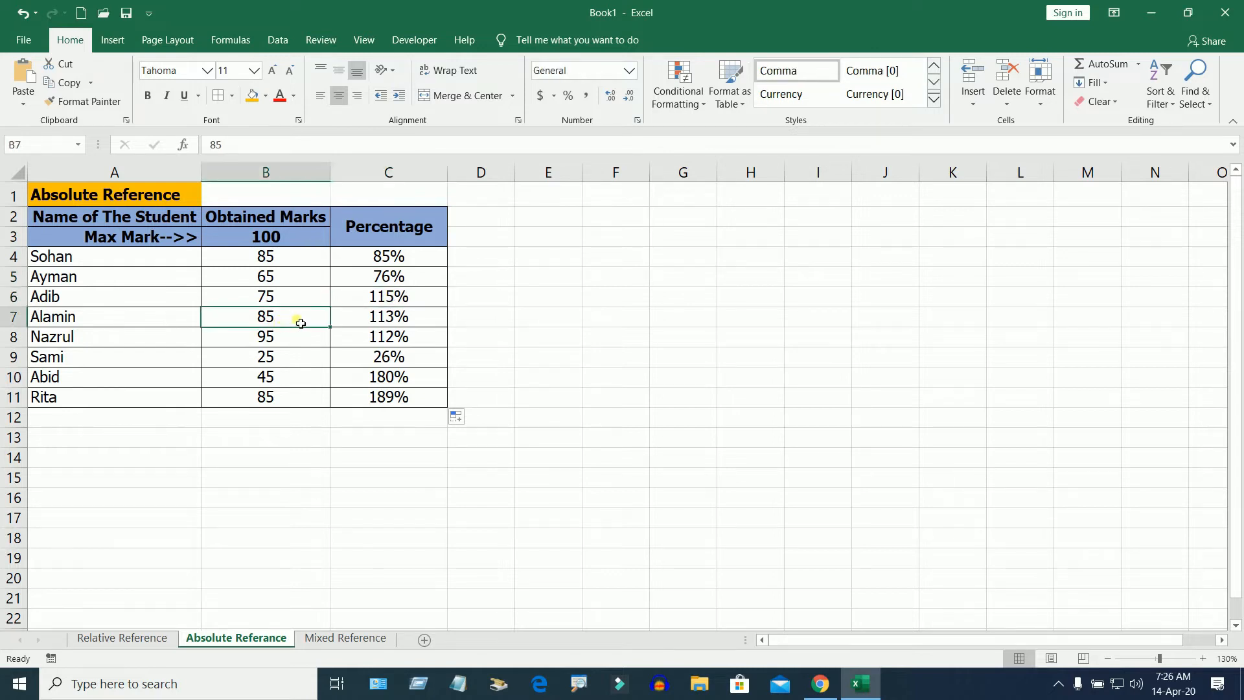
left_click(416, 316)
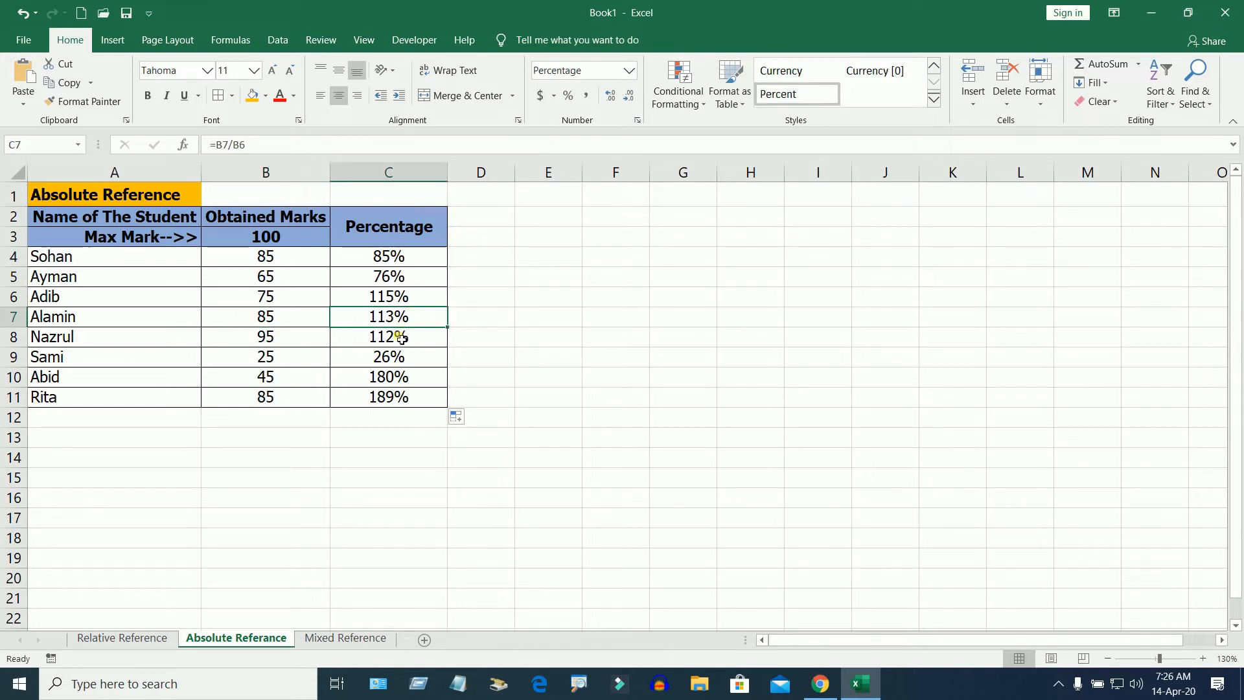
left_click(401, 266)
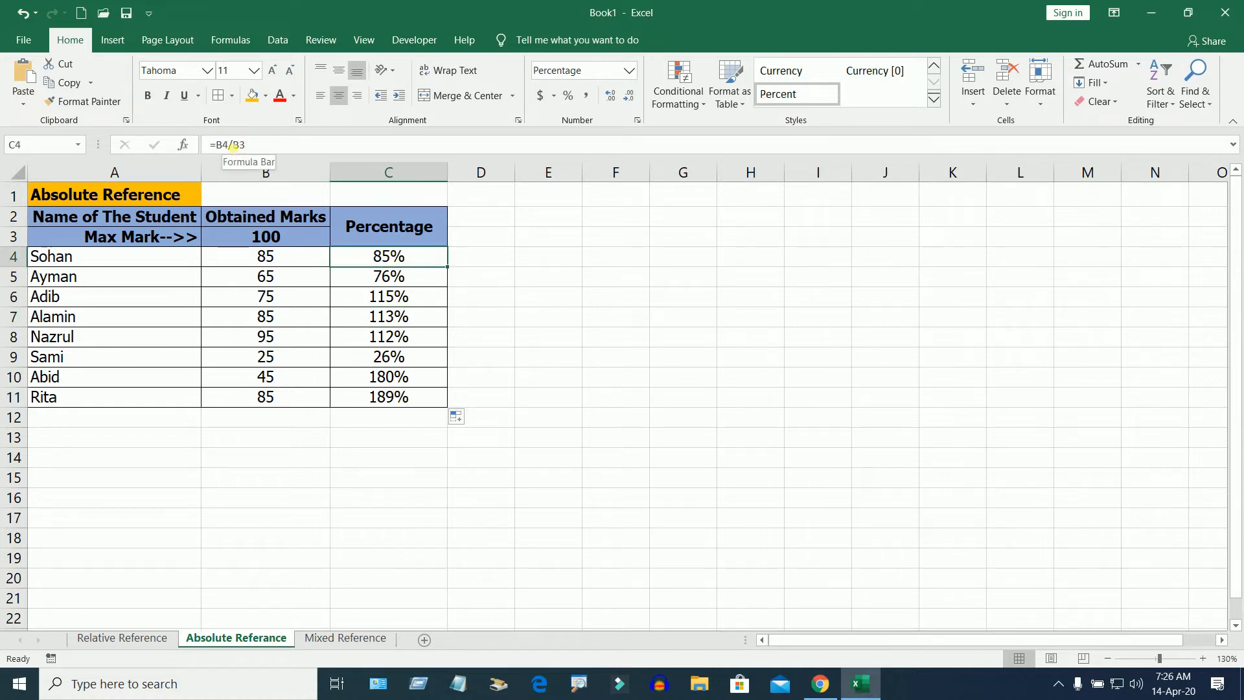
left_click(570, 331)
Turn on Show Formulas so the sheet displays the formula in each cell instead of its result
left_click(392, 259)
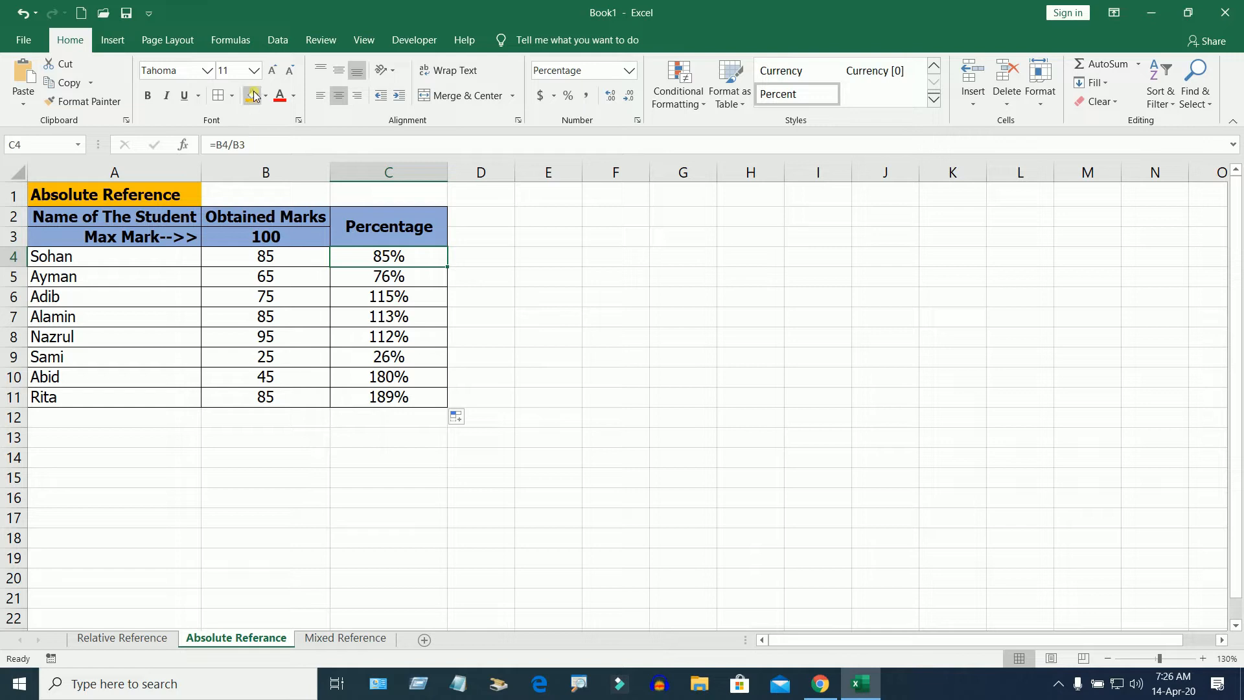
left_click(224, 45)
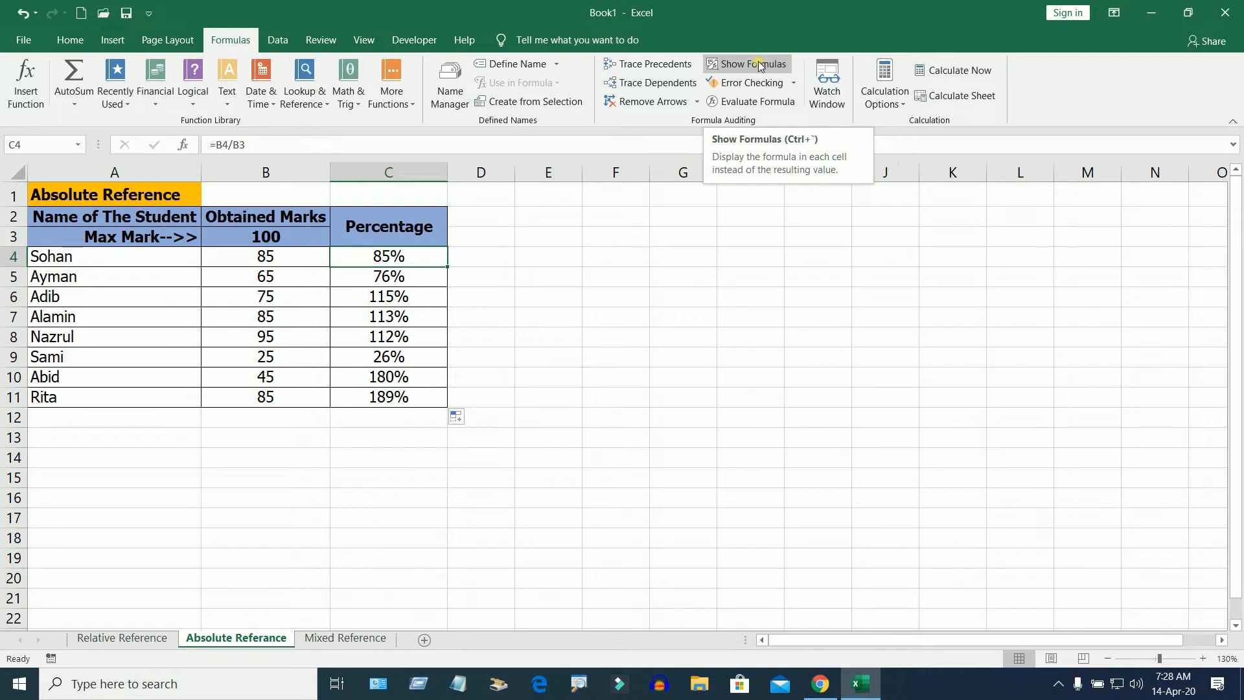
left_click(759, 66)
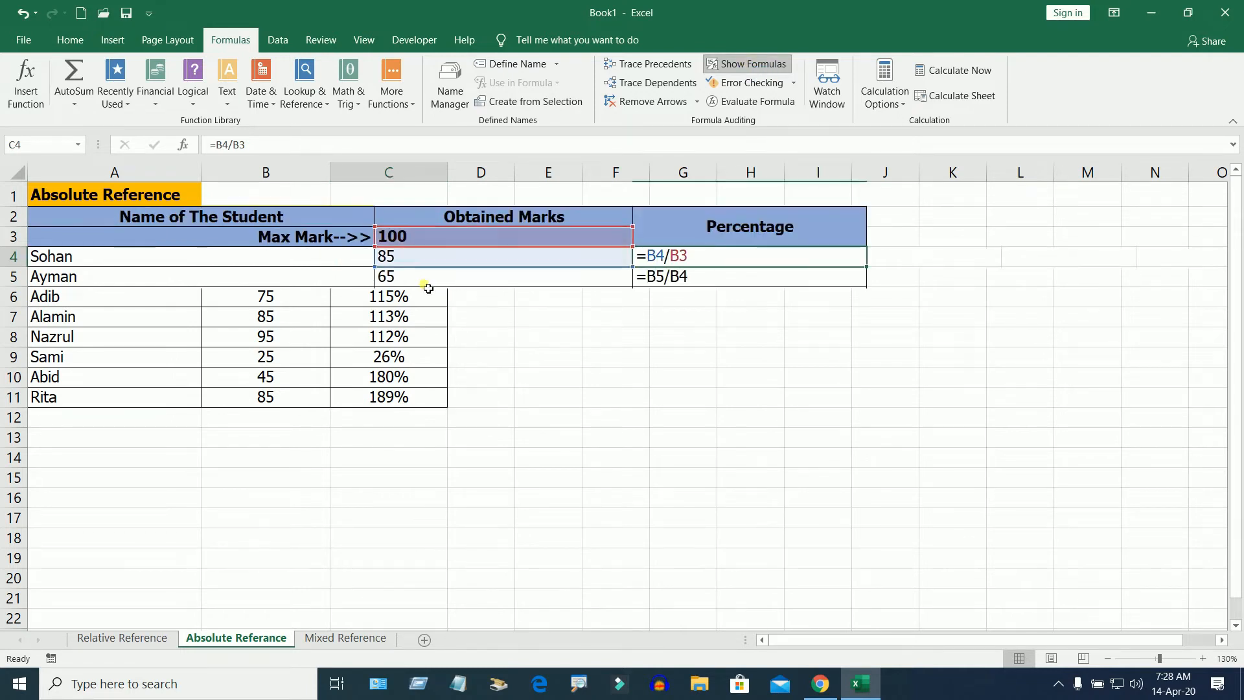
left_click(425, 295)
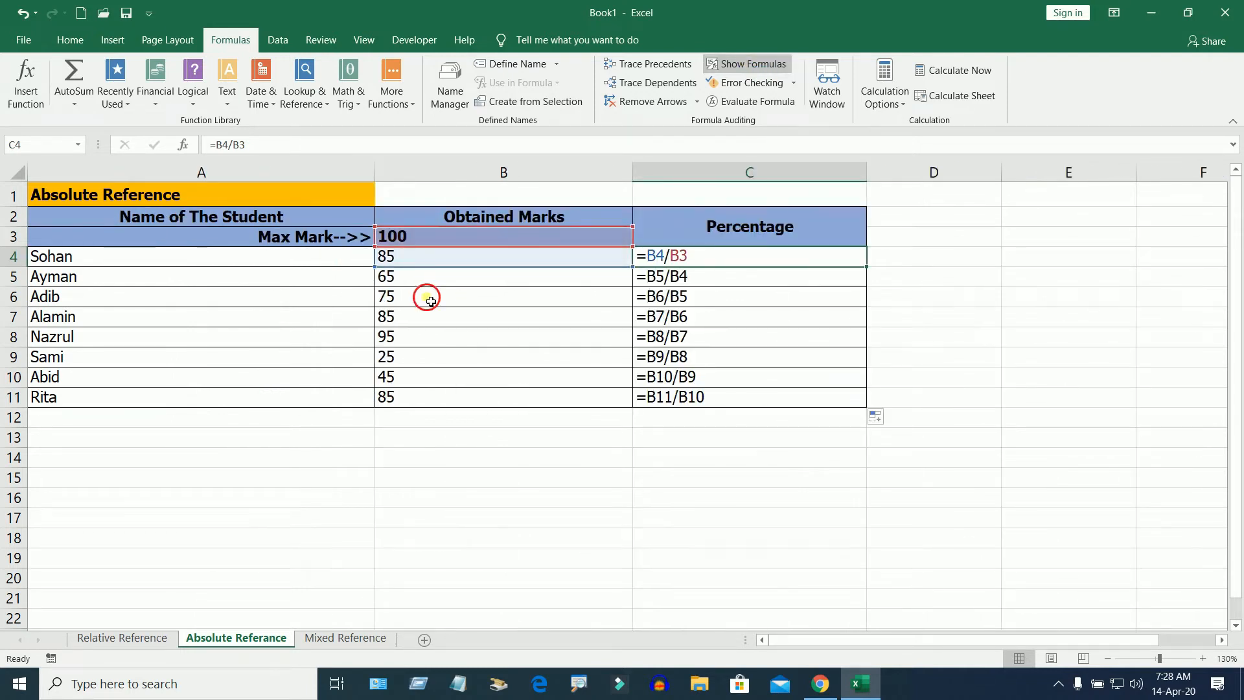
Examine which cells the percentage formulas in C4:C7 divide by, comparing them with the maximum mark in B3
left_click(688, 262)
key("Down")
left_click(400, 283)
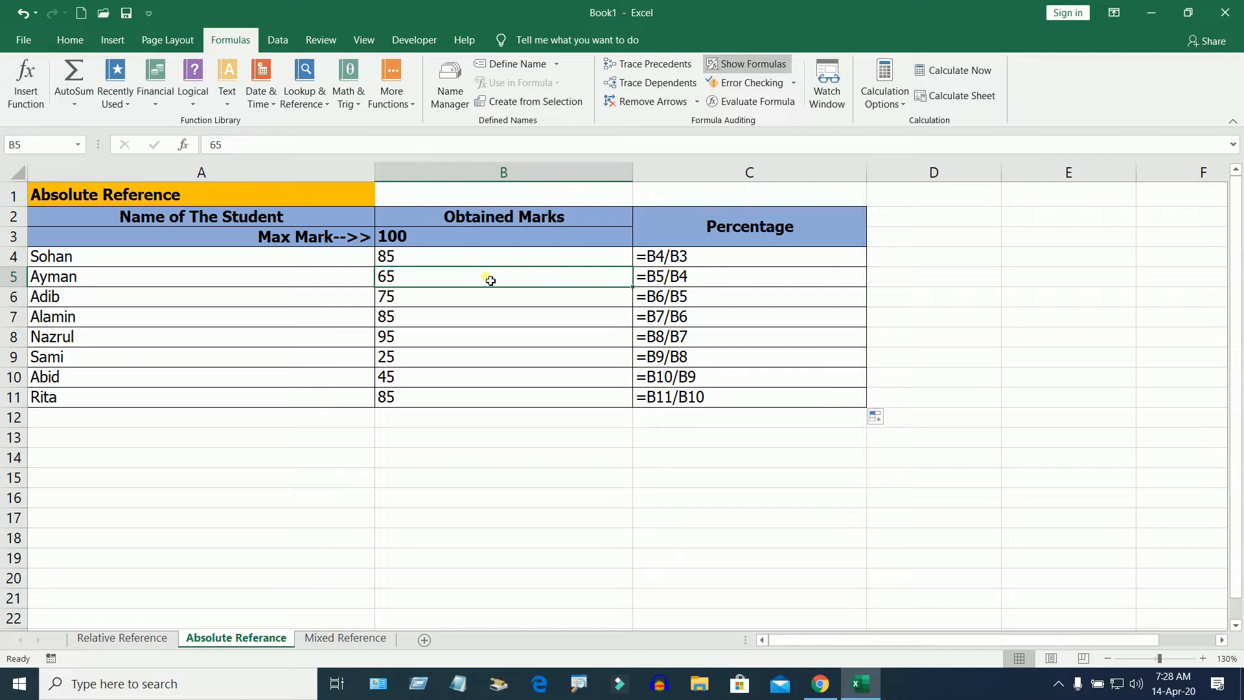
left_click(402, 263)
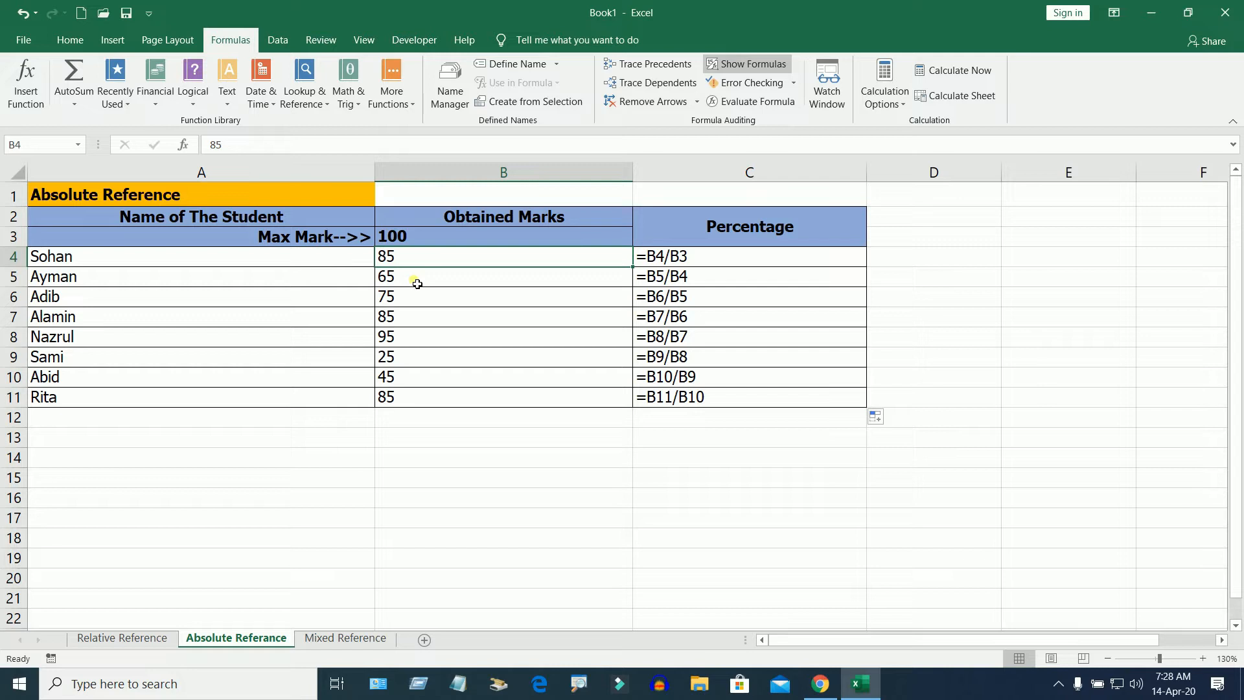
left_click(417, 283)
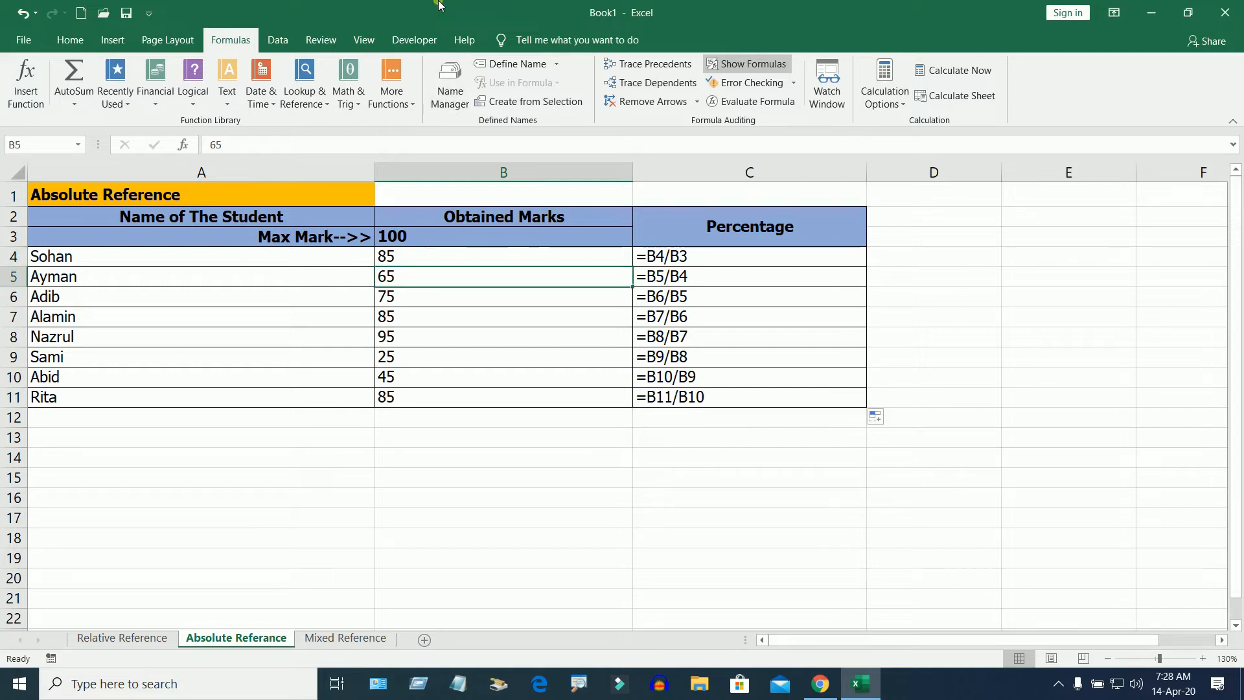
left_click_drag(403, 259, 434, 408)
left_click(425, 239)
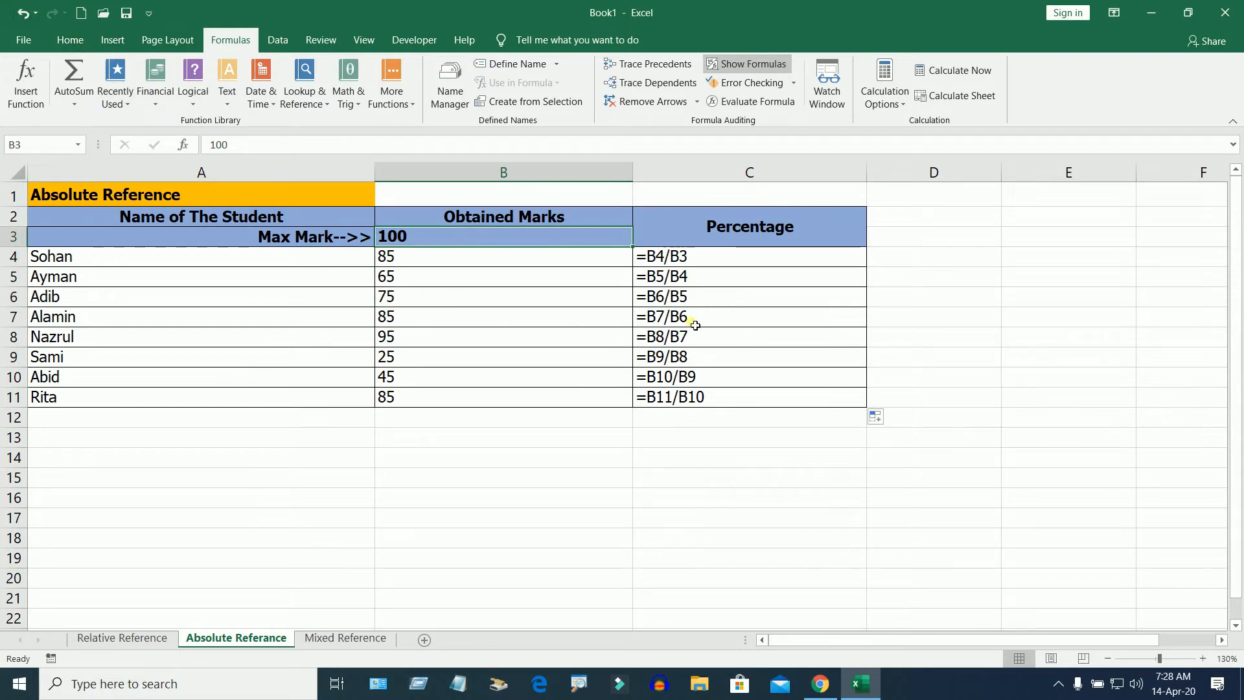
left_click(692, 281)
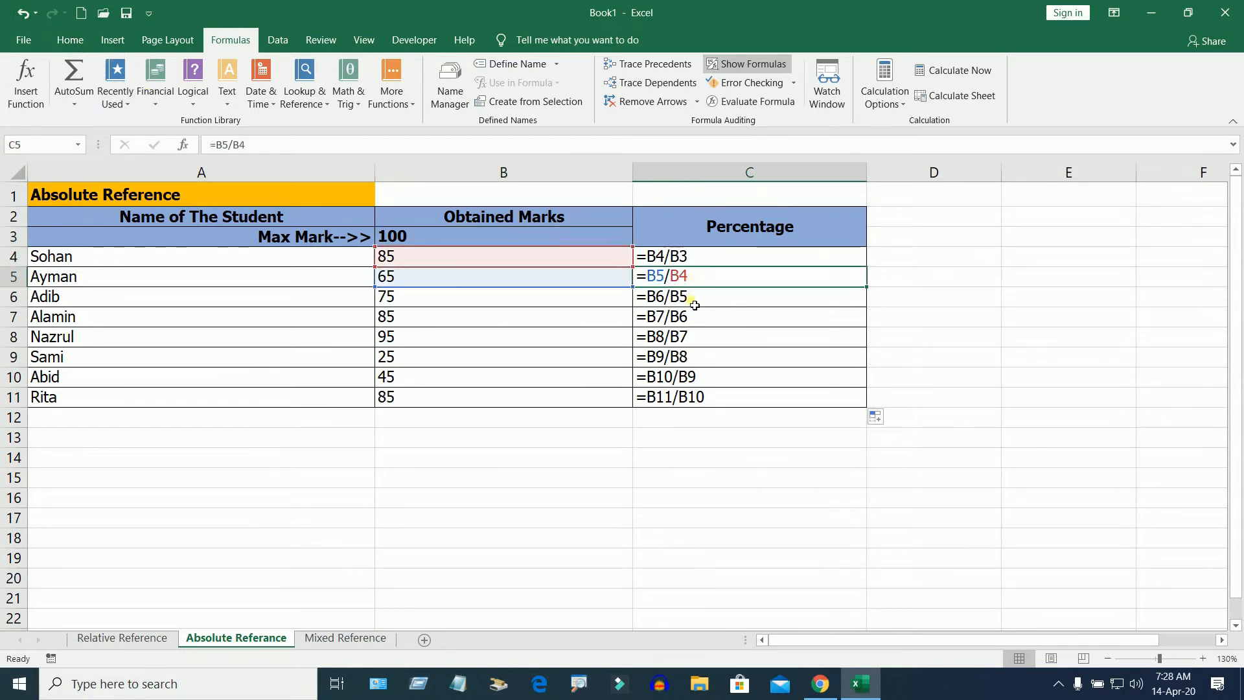
left_click(694, 303)
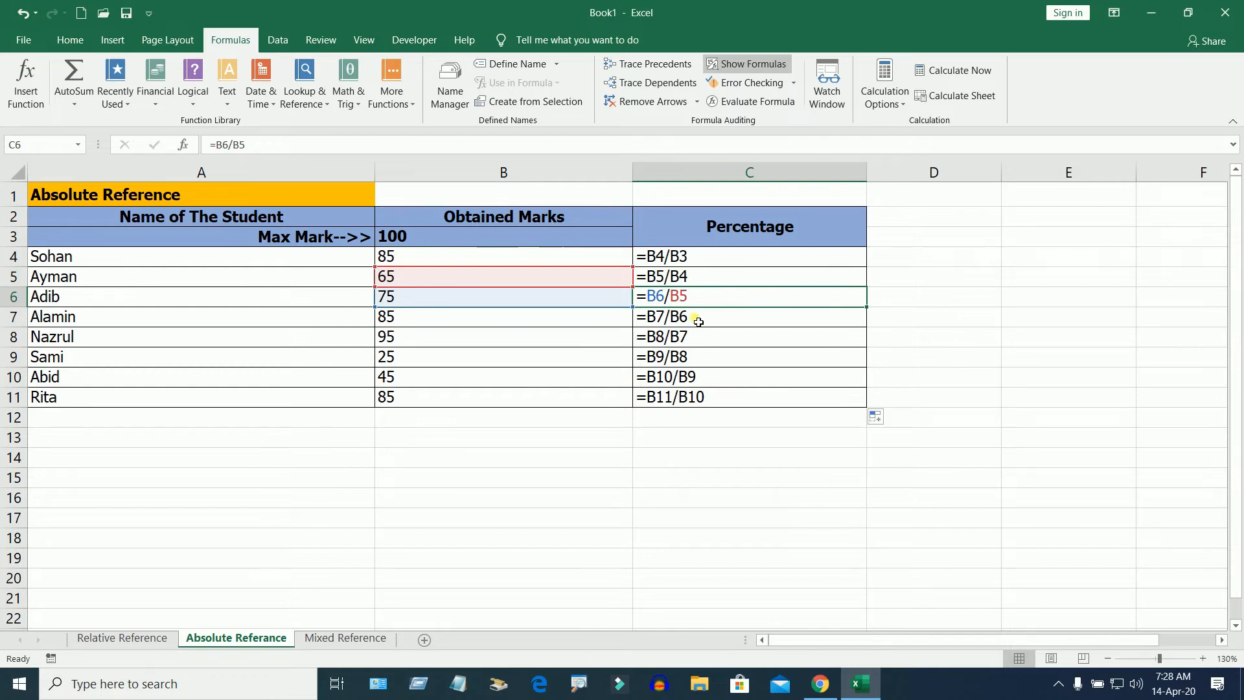
left_click(698, 322)
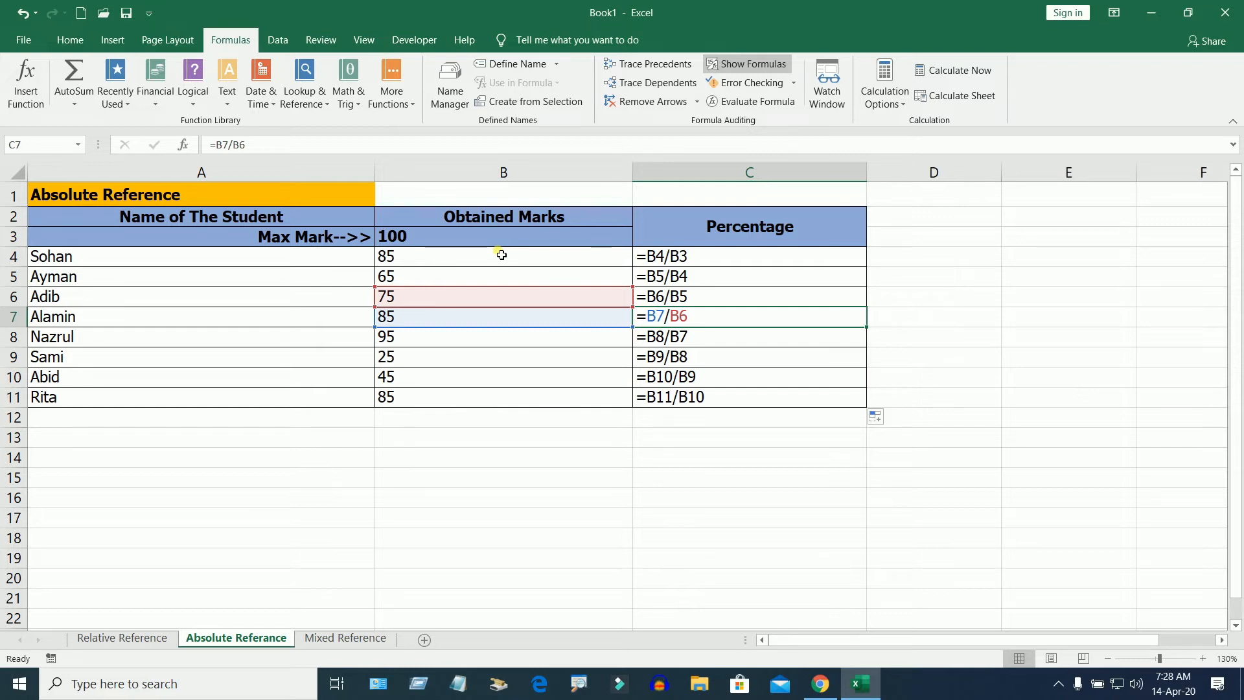
left_click(445, 237)
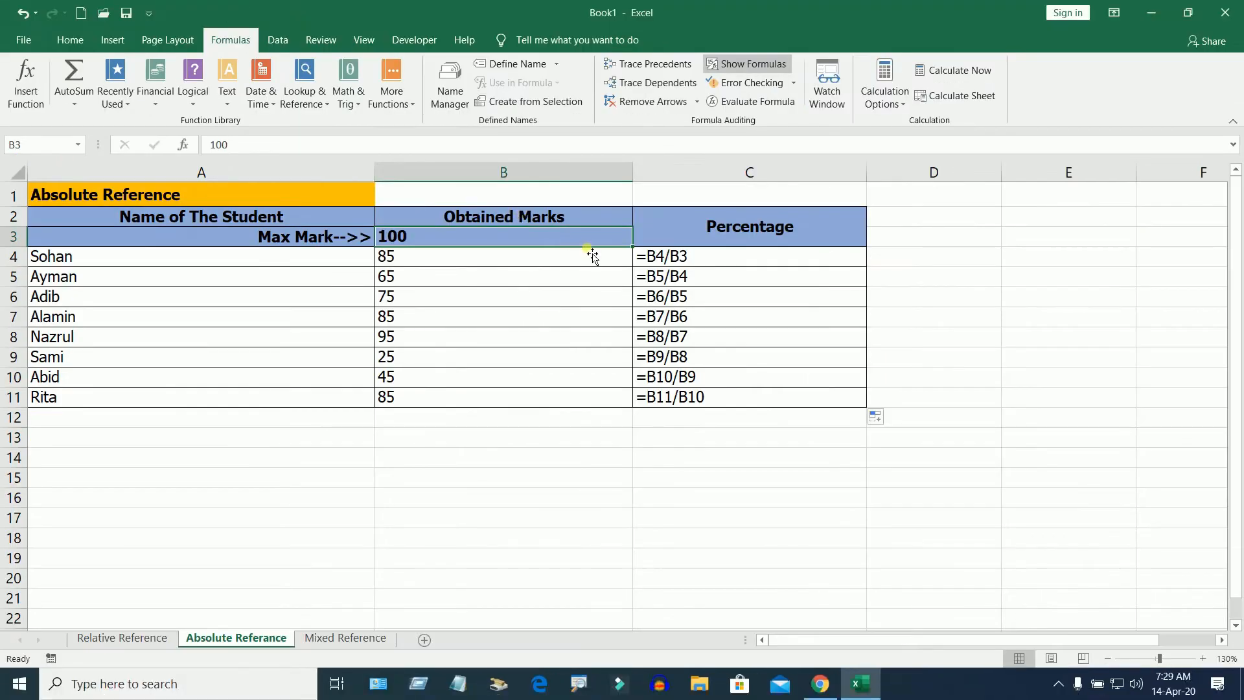
left_click(443, 256)
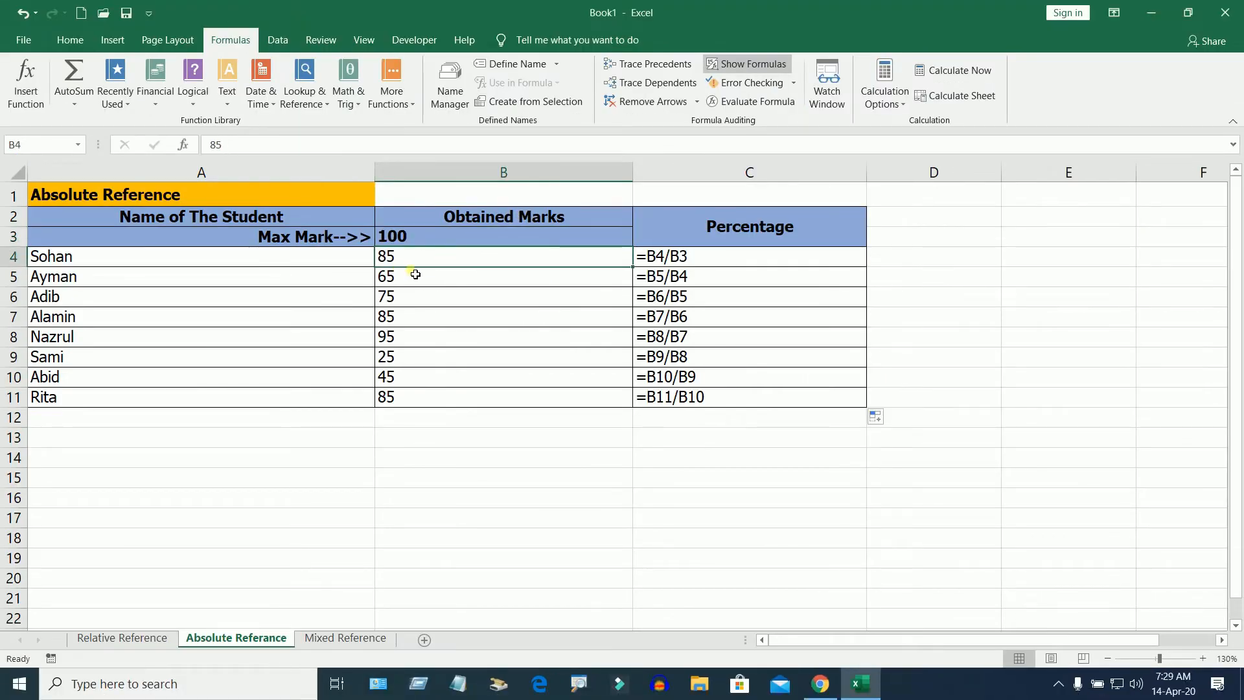
left_click(417, 277)
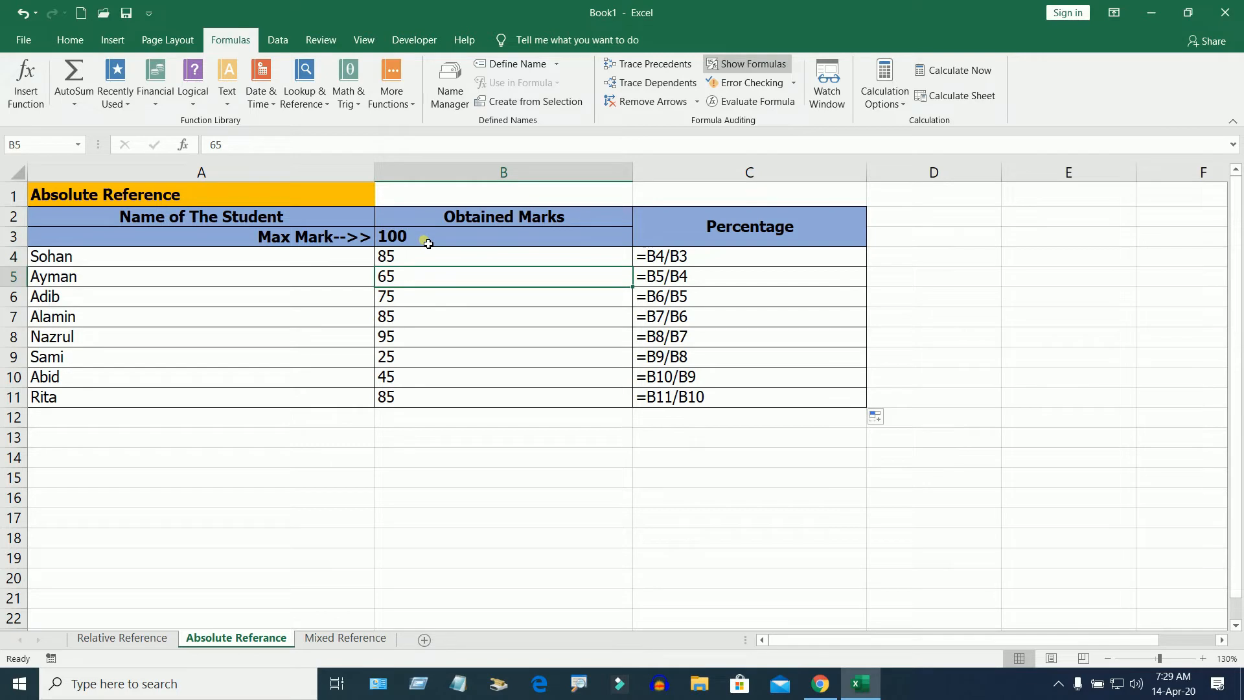
Make the B3 reference absolute in C4 so the formula reads =B4/$B$3, and fill it down through C11
double_click(704, 265)
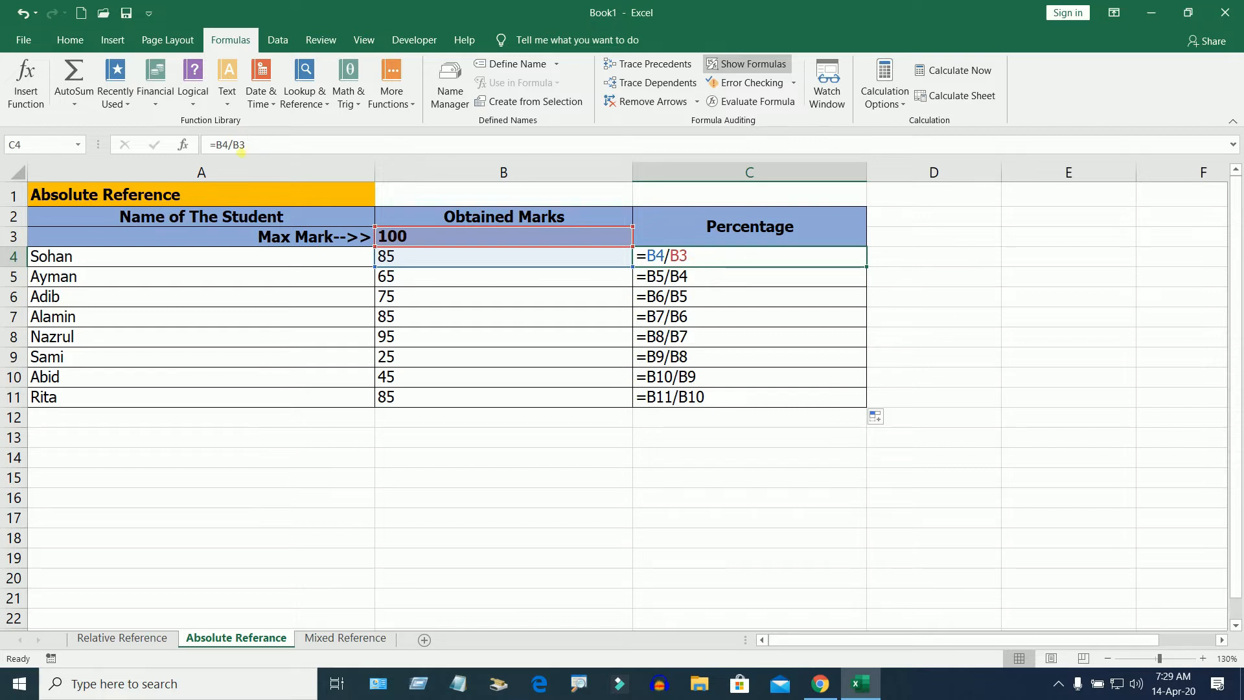
left_click(245, 146)
key("F4")
key("F4")
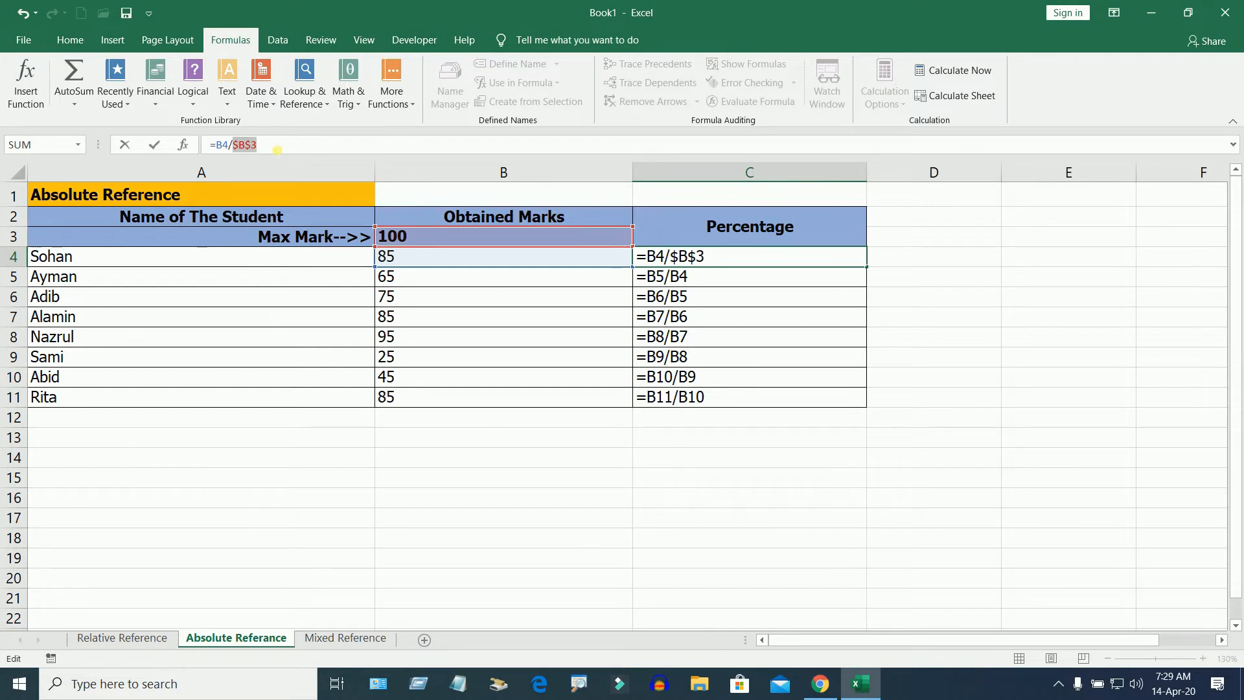
key("Return")
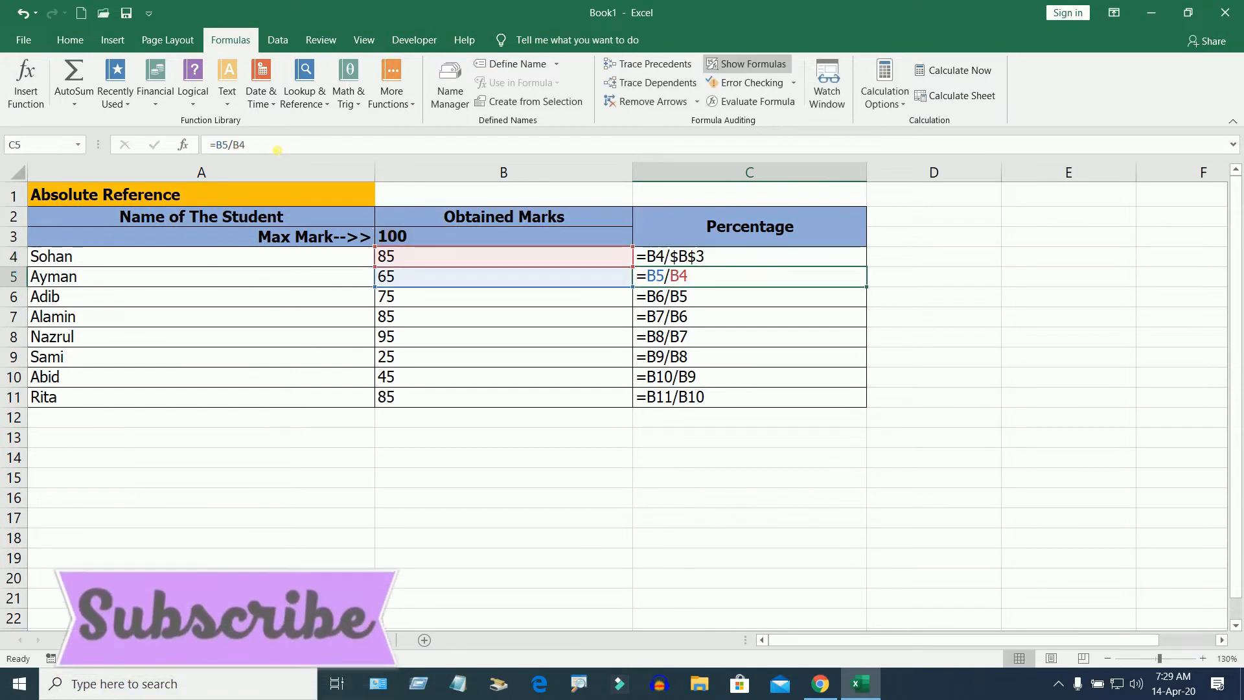
left_click(710, 255)
left_click_drag(869, 268, 868, 407)
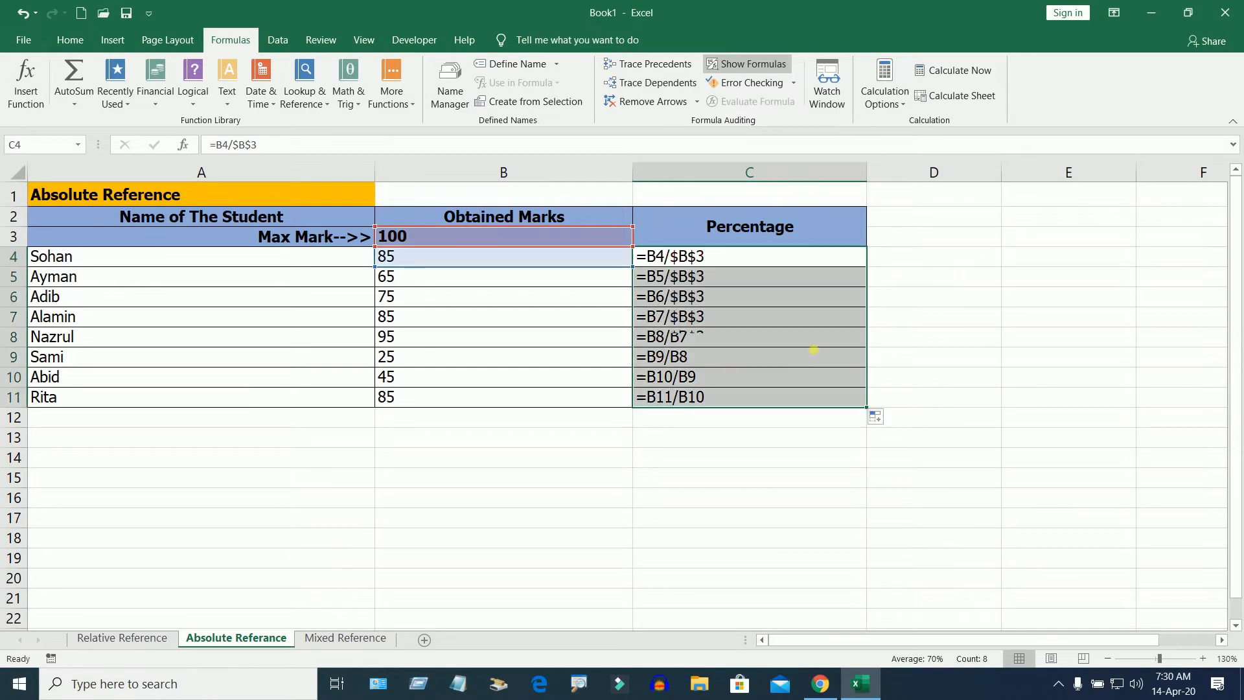
Check the cell references in C11's formula, and turn off Show Formulas so the sheet displays results again
left_click(676, 402)
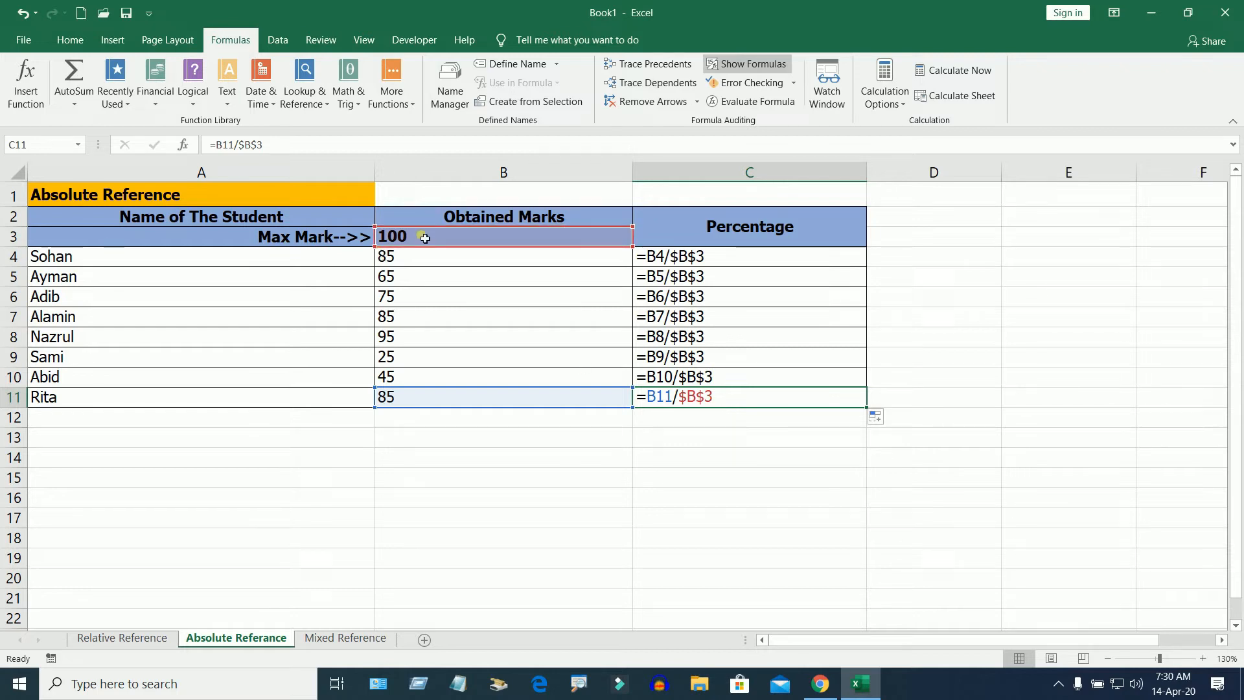
key("Return")
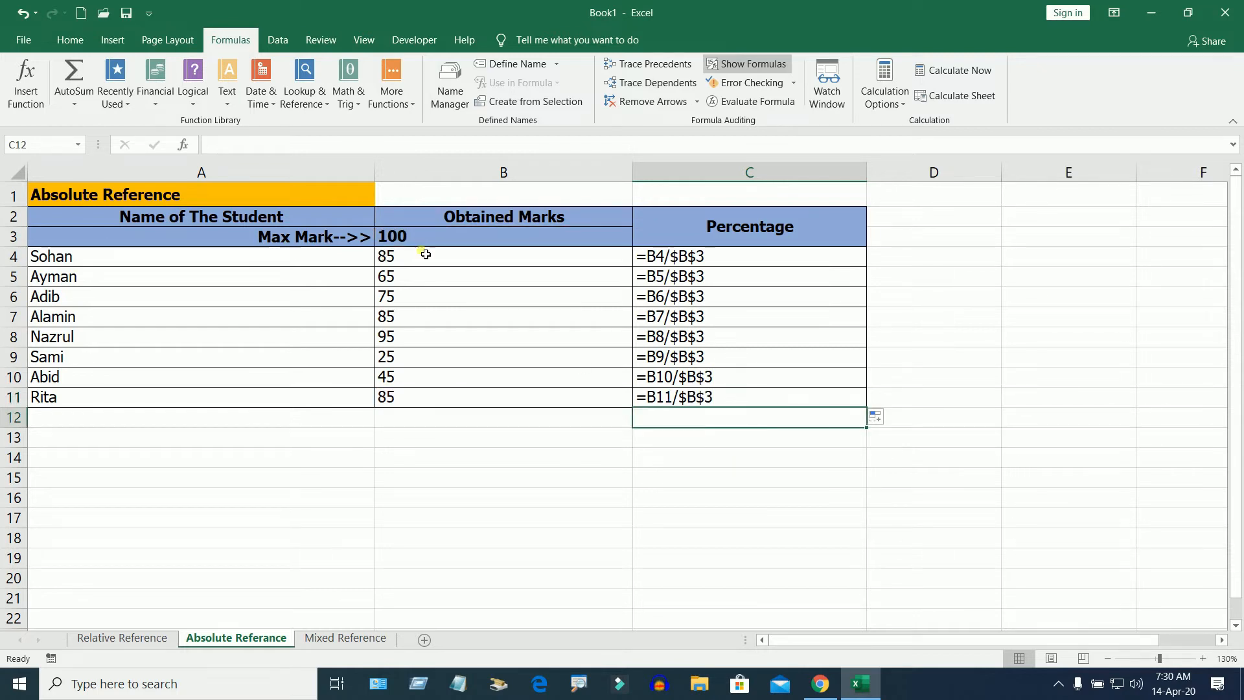
left_click(754, 64)
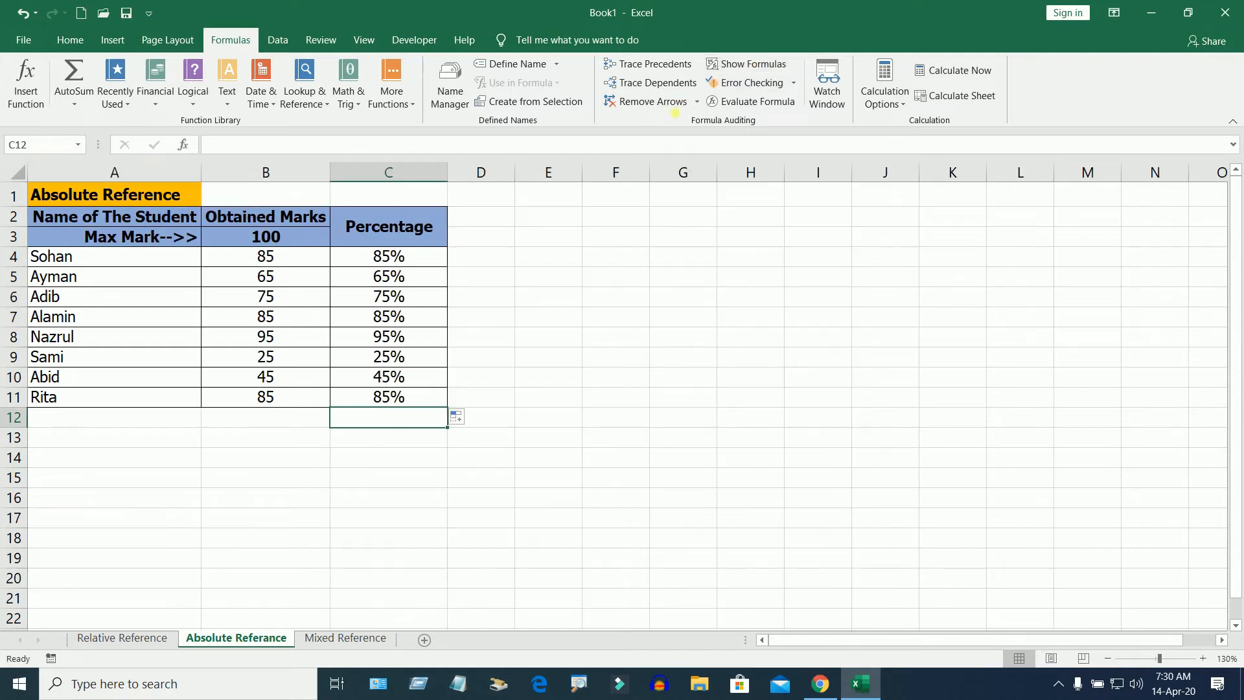
left_click(531, 402)
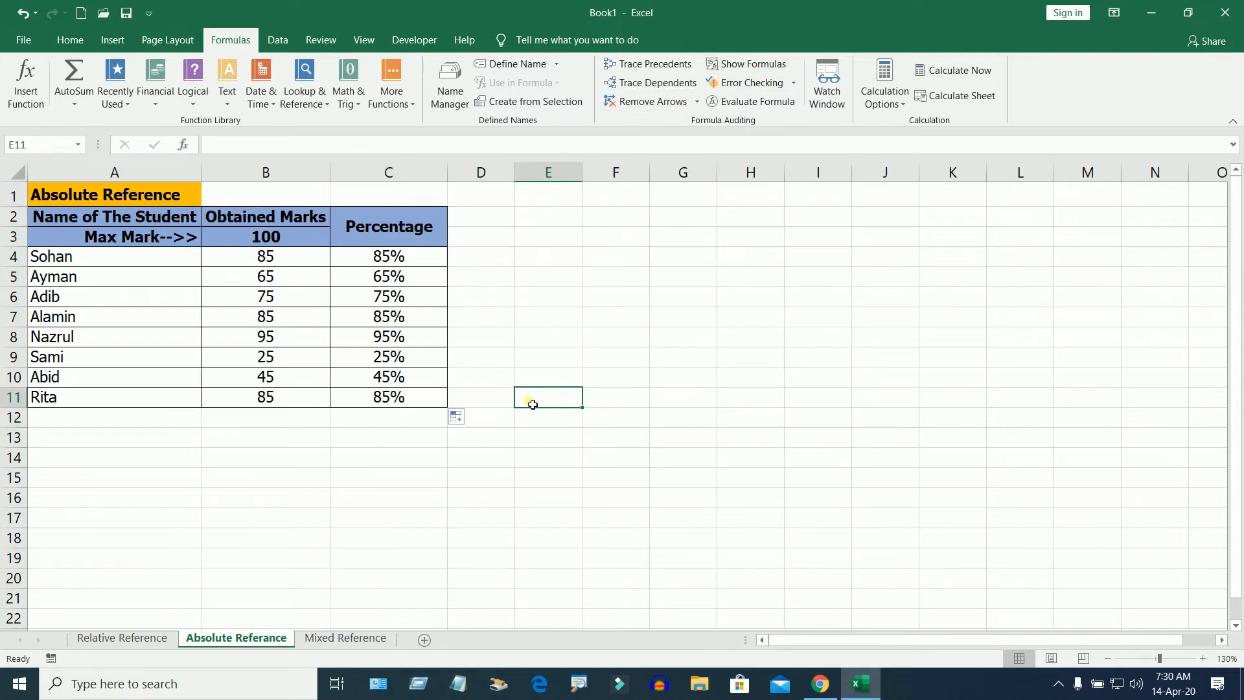
Compare the obtained marks in B9:B11 with the percentages in C9:C11, and inspect the references in the C6 and C7 formulas
left_click(279, 401)
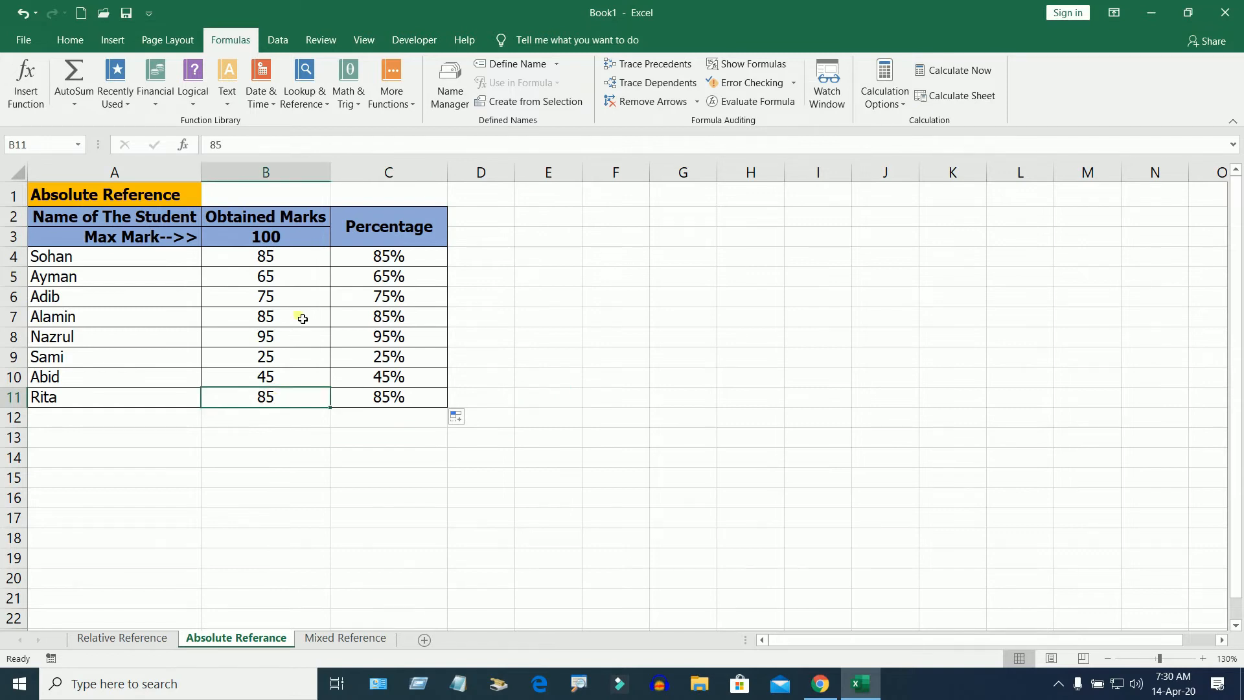
left_click(431, 400)
left_click(275, 379)
left_click(415, 381)
left_click(283, 357)
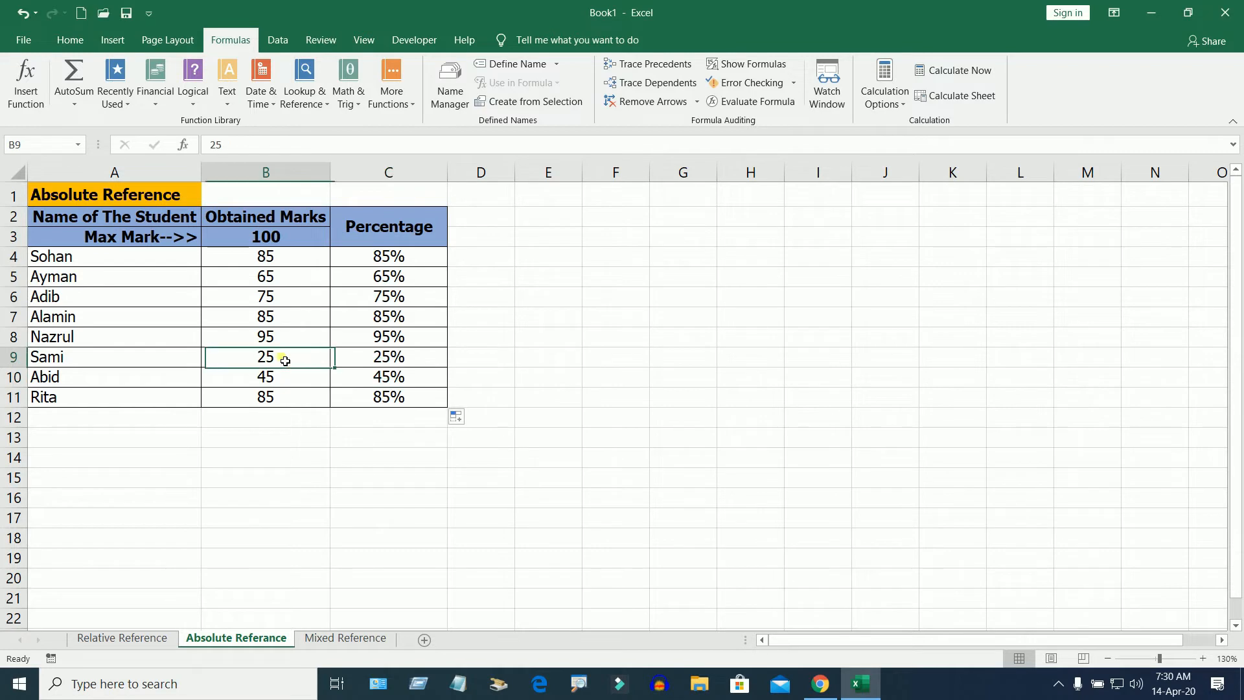
left_click(393, 355)
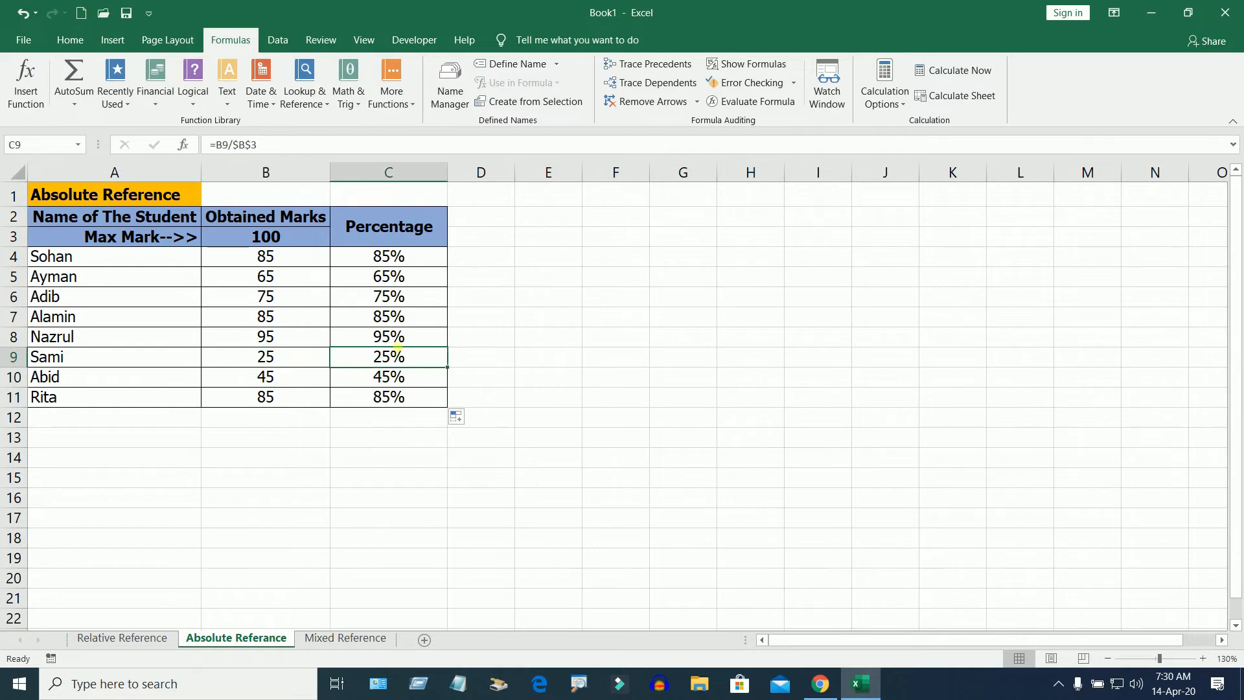
left_click(425, 280)
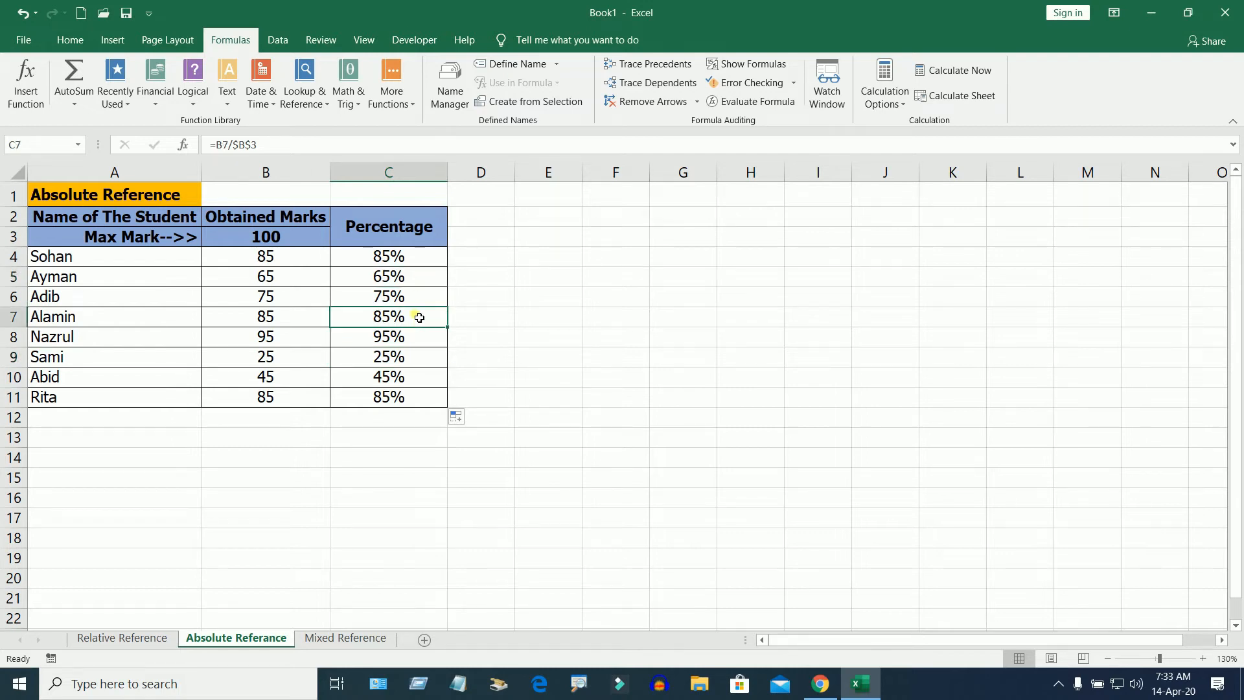
double_click(421, 300)
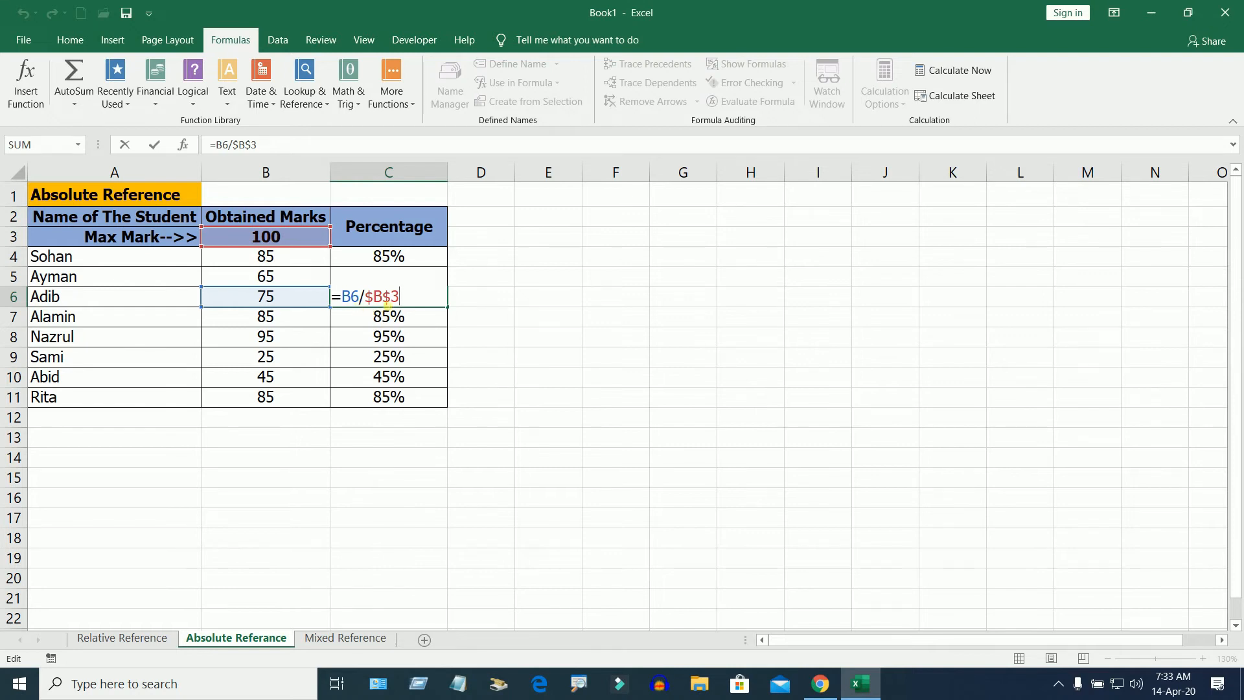
key("Return")
double_click(395, 323)
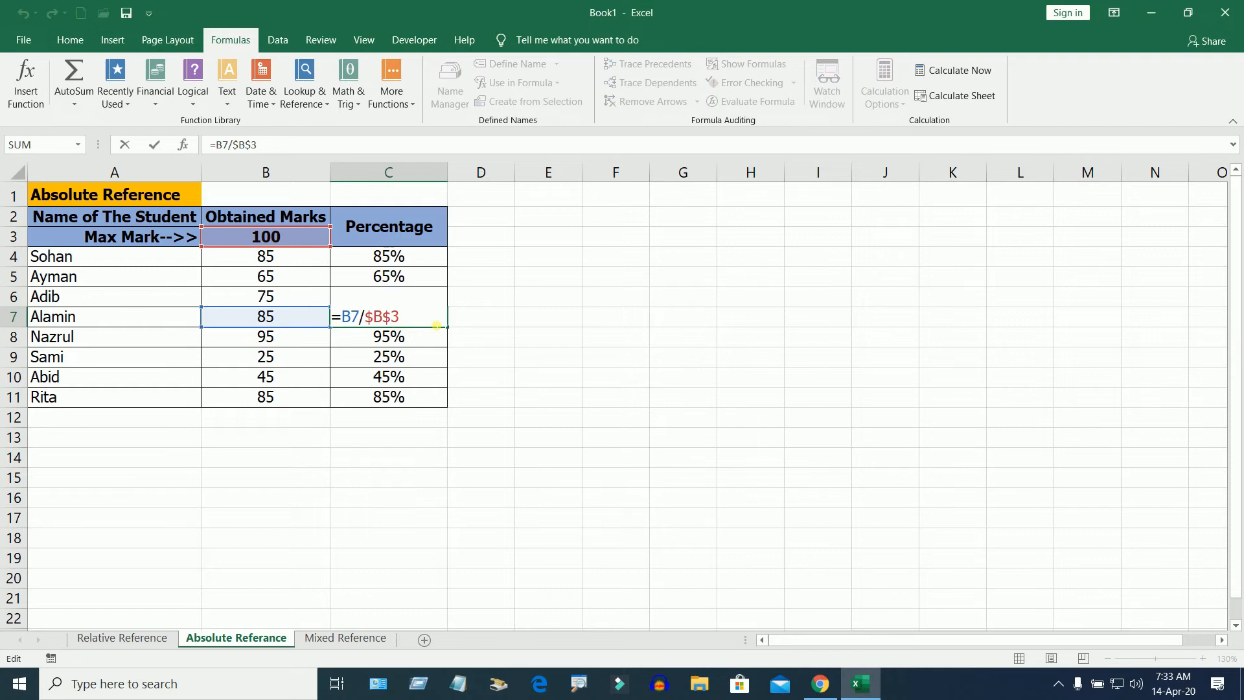
key("Return")
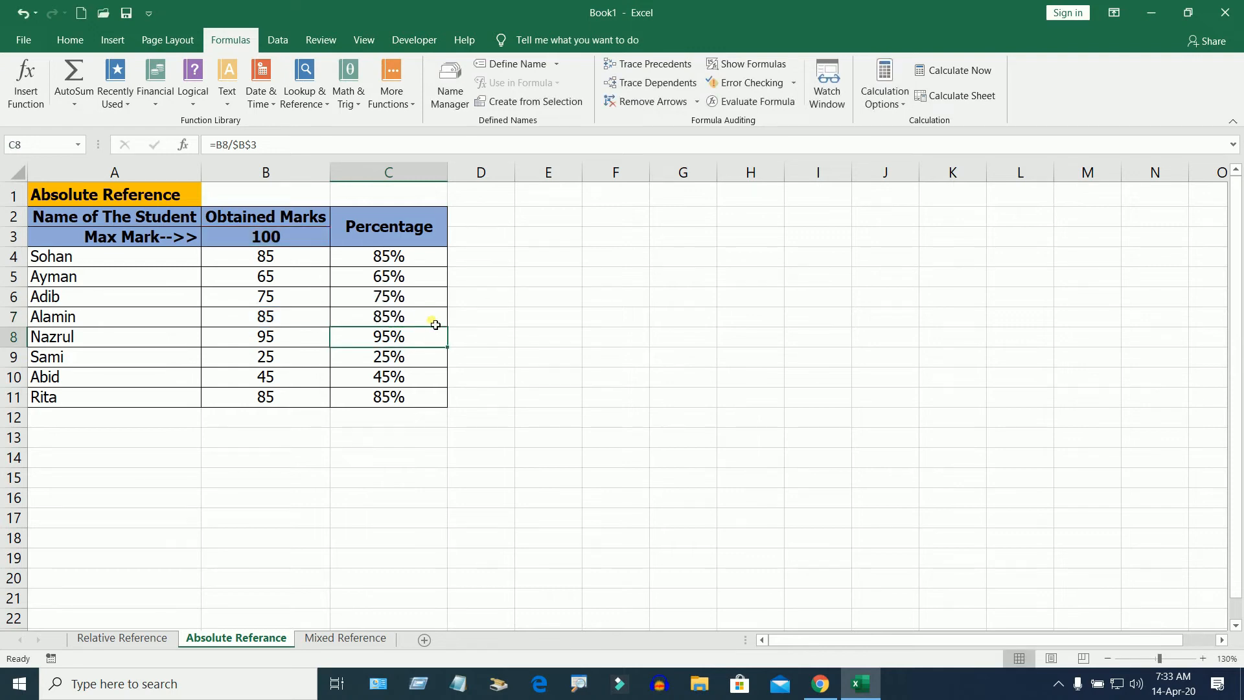
Open the Mixed Reference sheet and review the items and prices in A4:B10 and each person's name and quantity in C2:G3
left_click(360, 641)
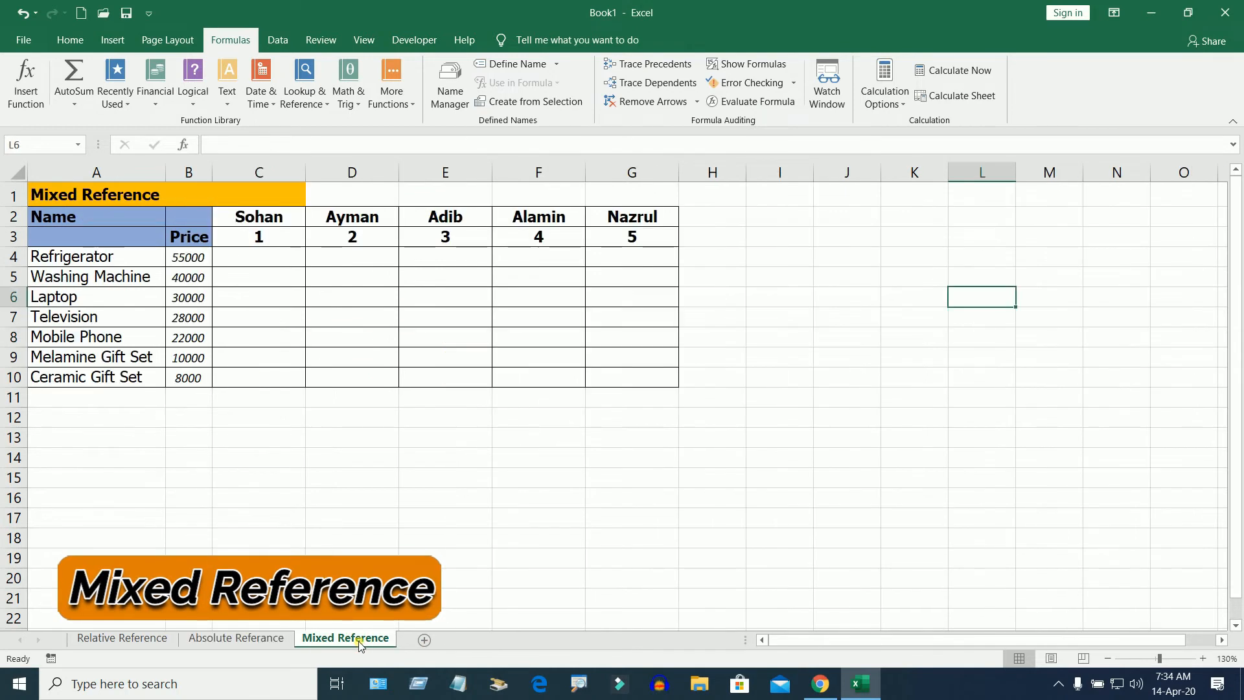
left_click_drag(78, 259, 79, 378)
left_click_drag(187, 256, 193, 388)
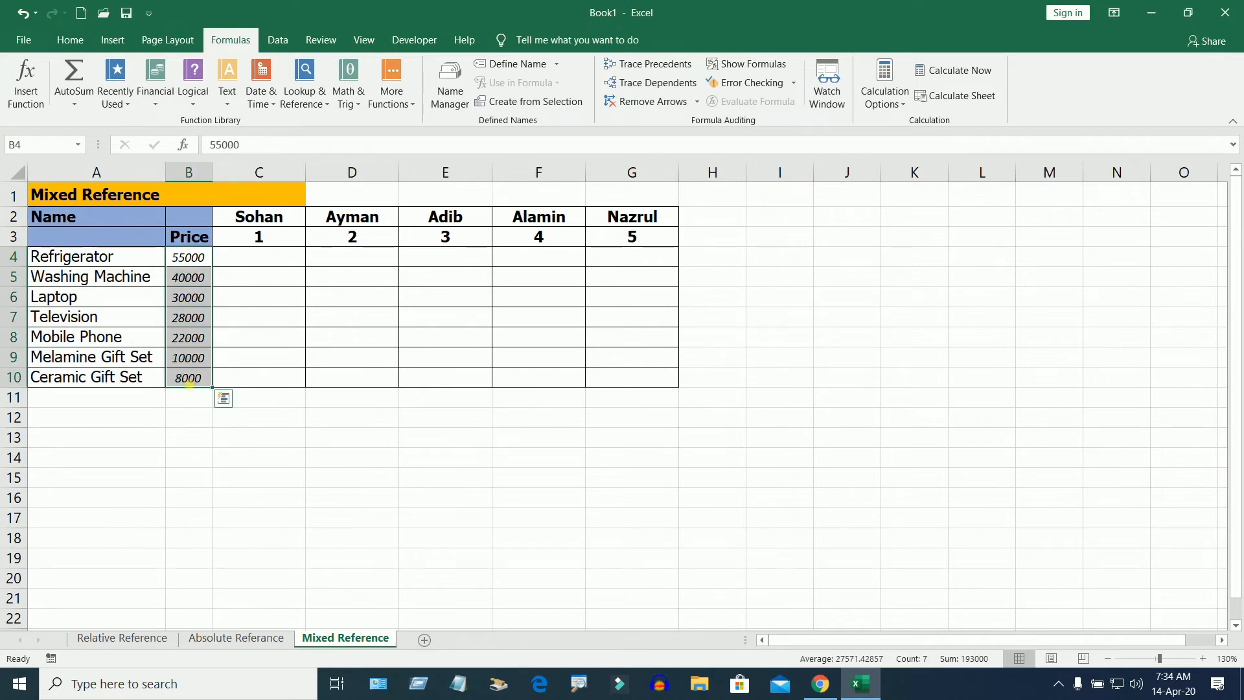
left_click(301, 223)
left_click_drag(302, 226, 596, 222)
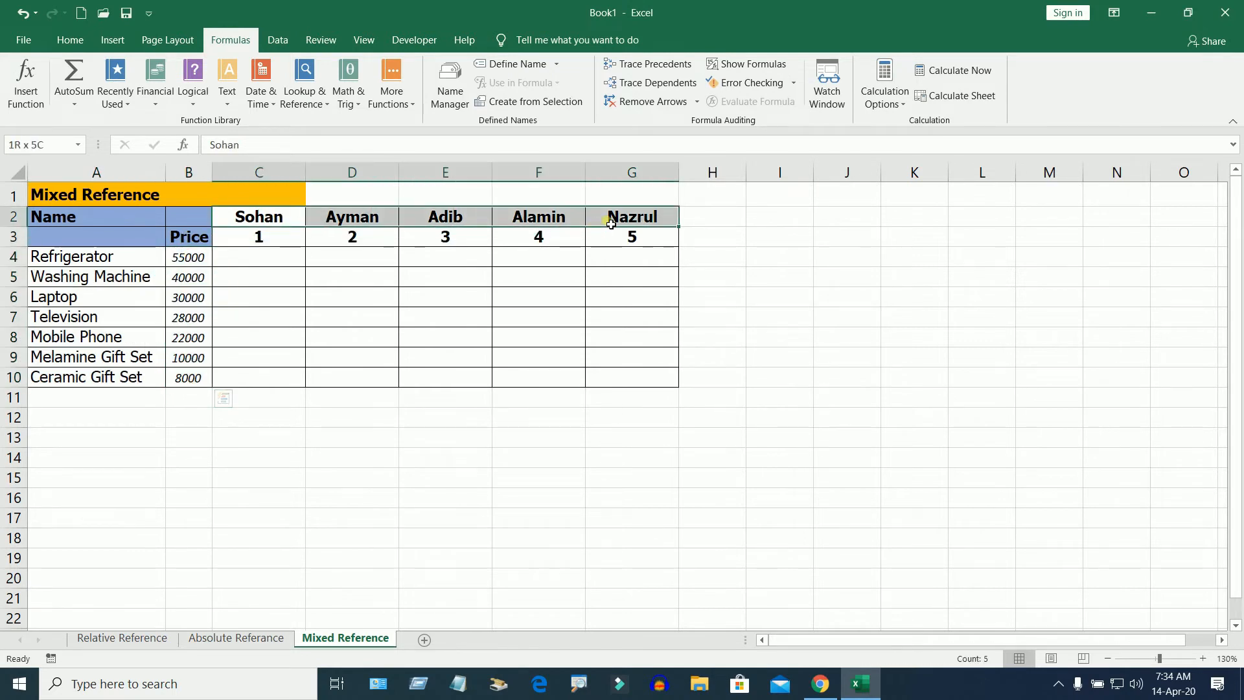
left_click_drag(265, 236, 641, 241)
left_click(261, 222)
left_click(261, 238)
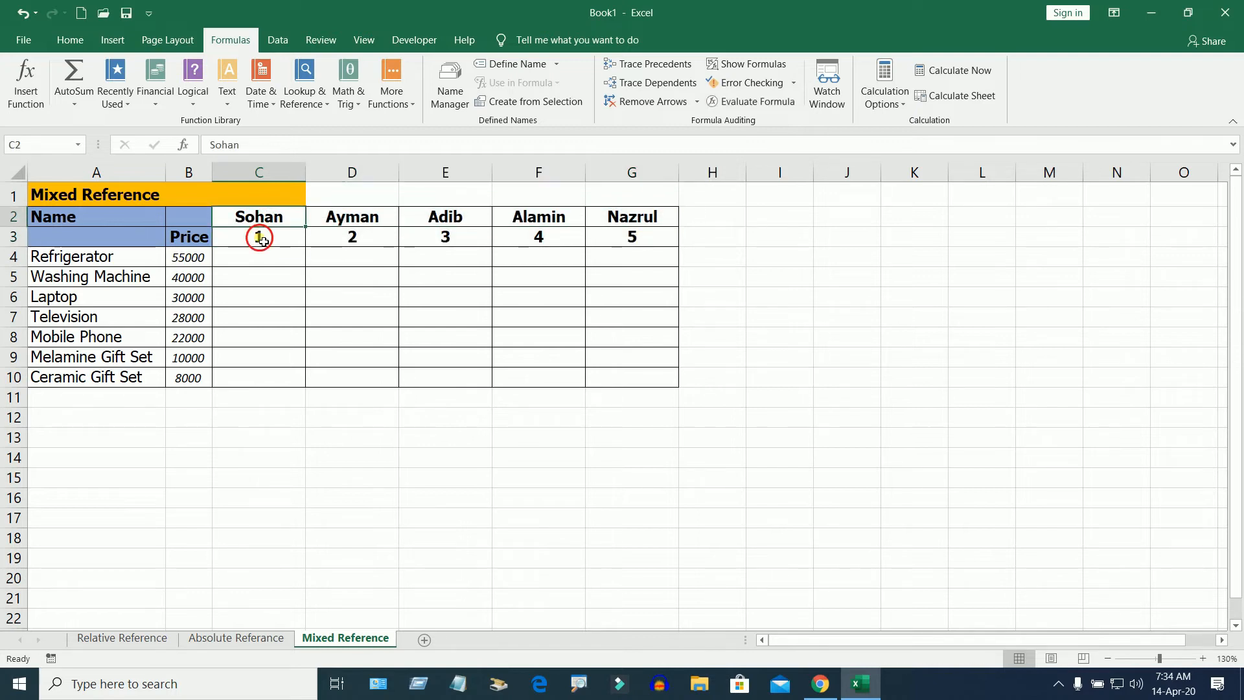
left_click(370, 221)
left_click(372, 237)
left_click(456, 224)
left_click(450, 240)
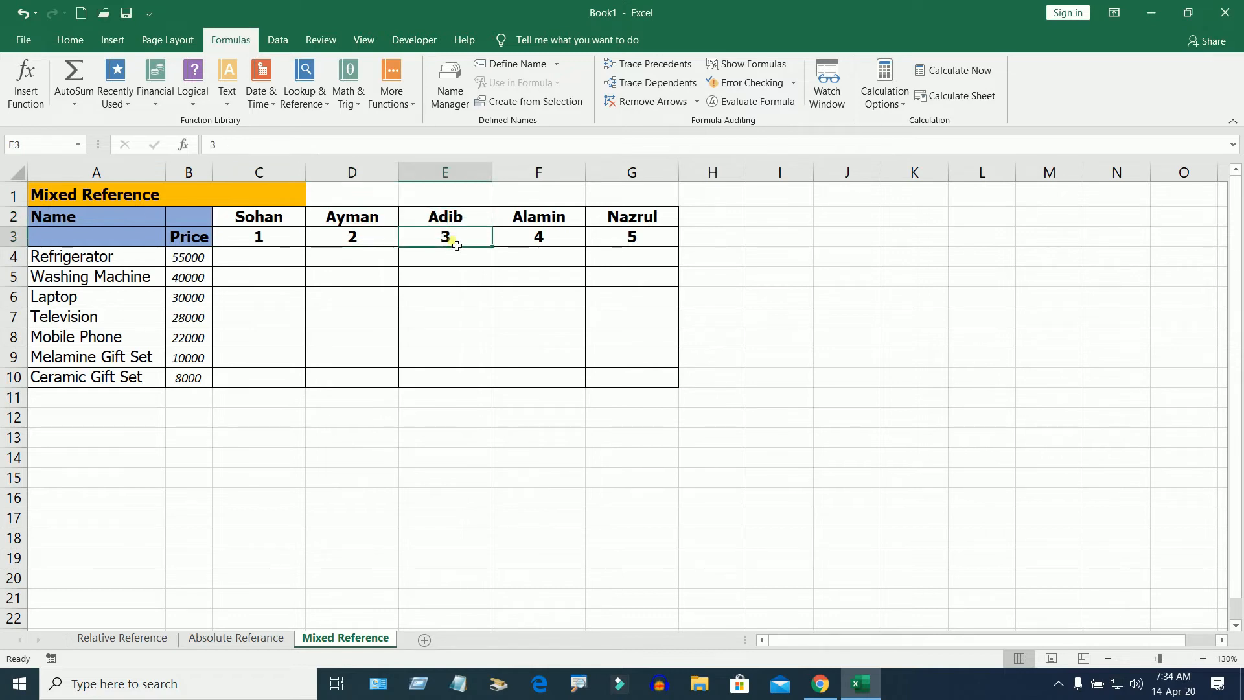
Enter =C3*B4 in C4 to multiply the quantity by the refrigerator price, and fill it down through C10
left_click(278, 257)
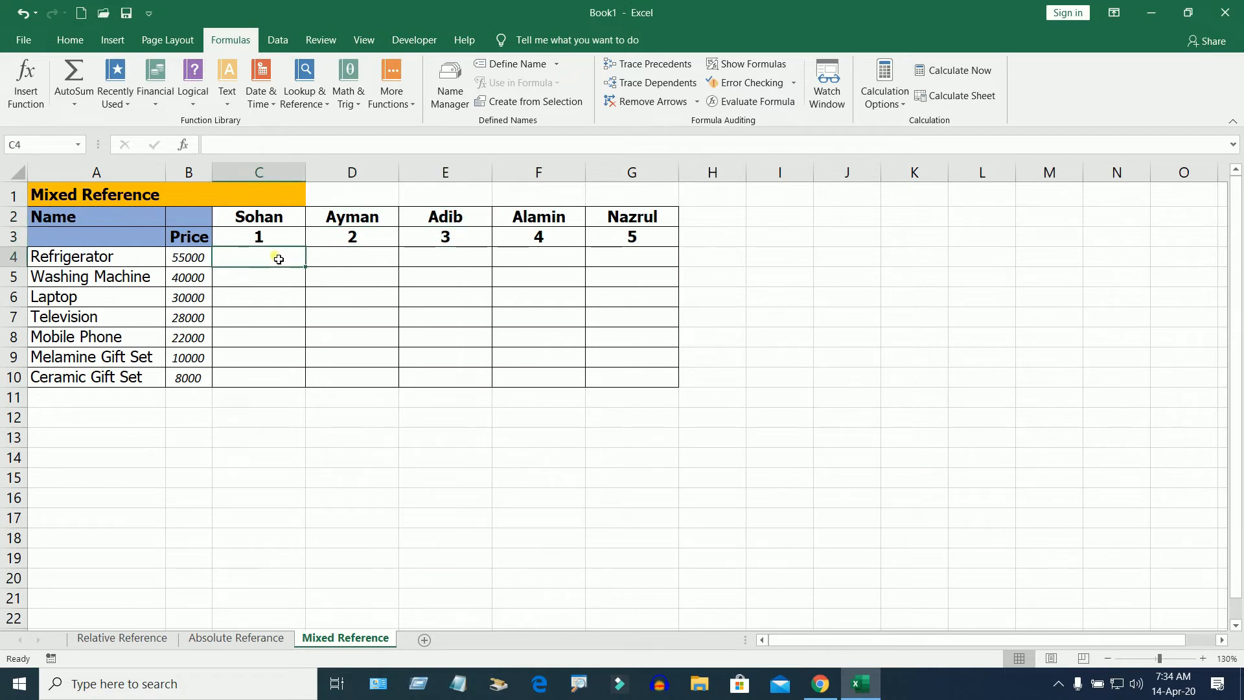
left_click(341, 291)
left_click(272, 264)
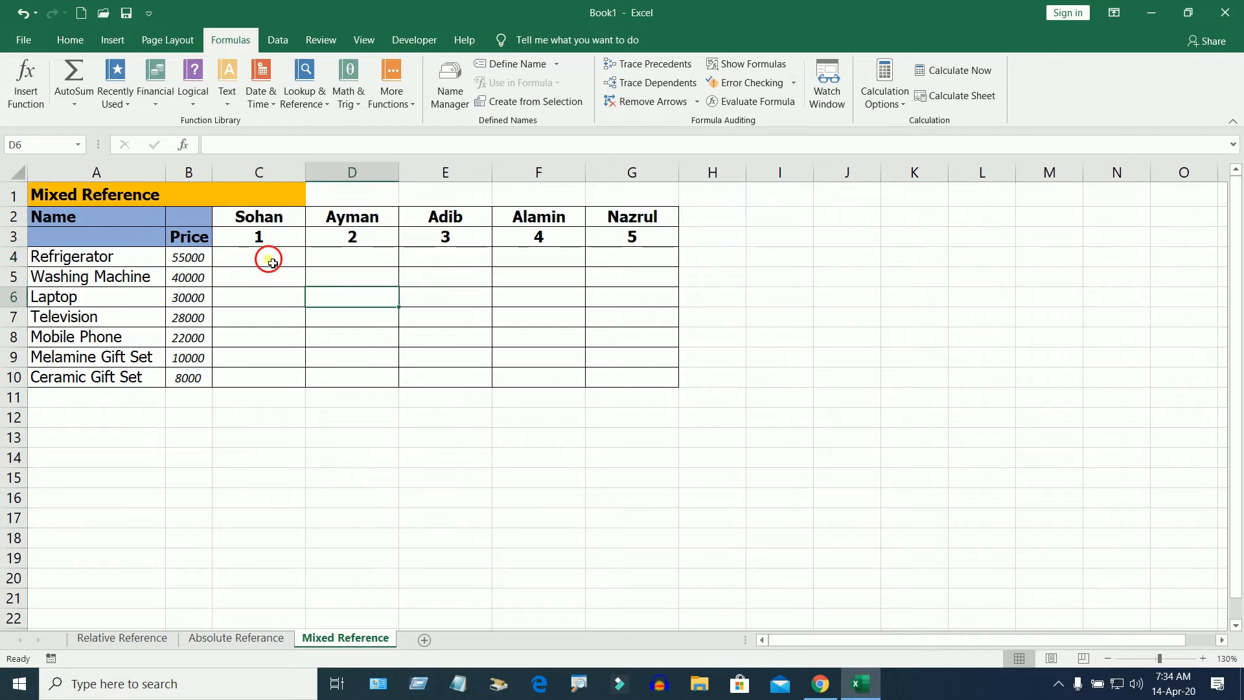
type("=")
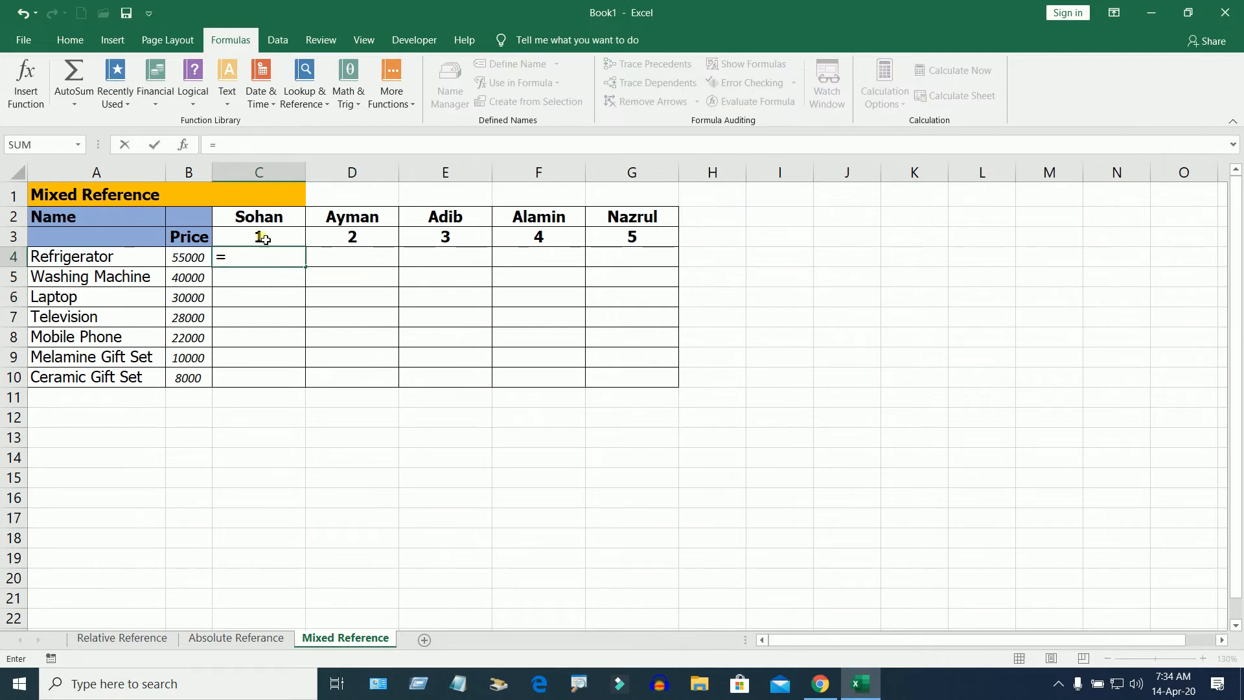
left_click(265, 240)
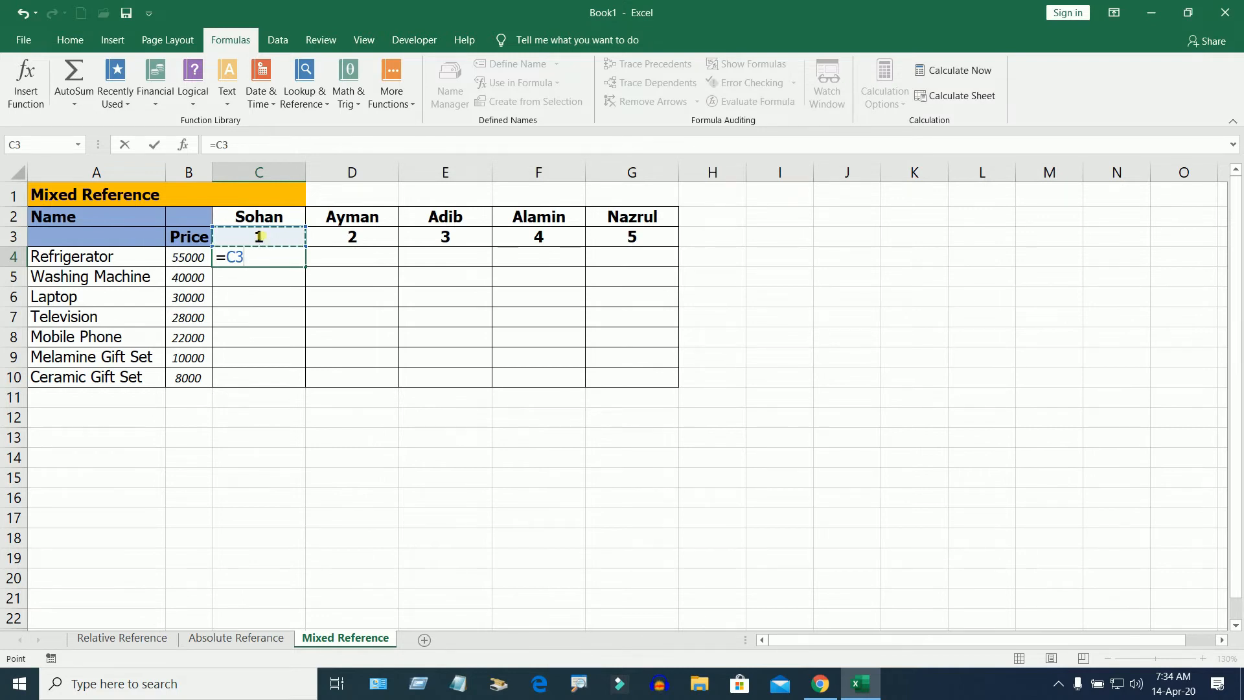
type("*")
left_click(191, 259)
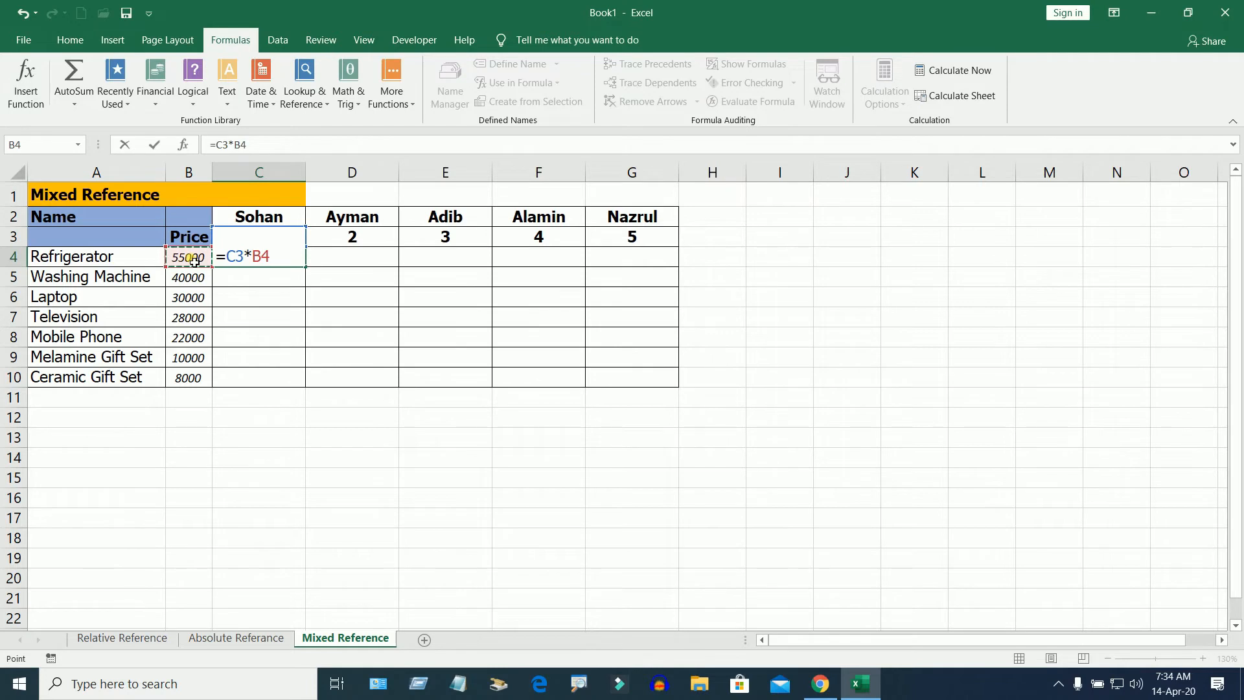
key("Return")
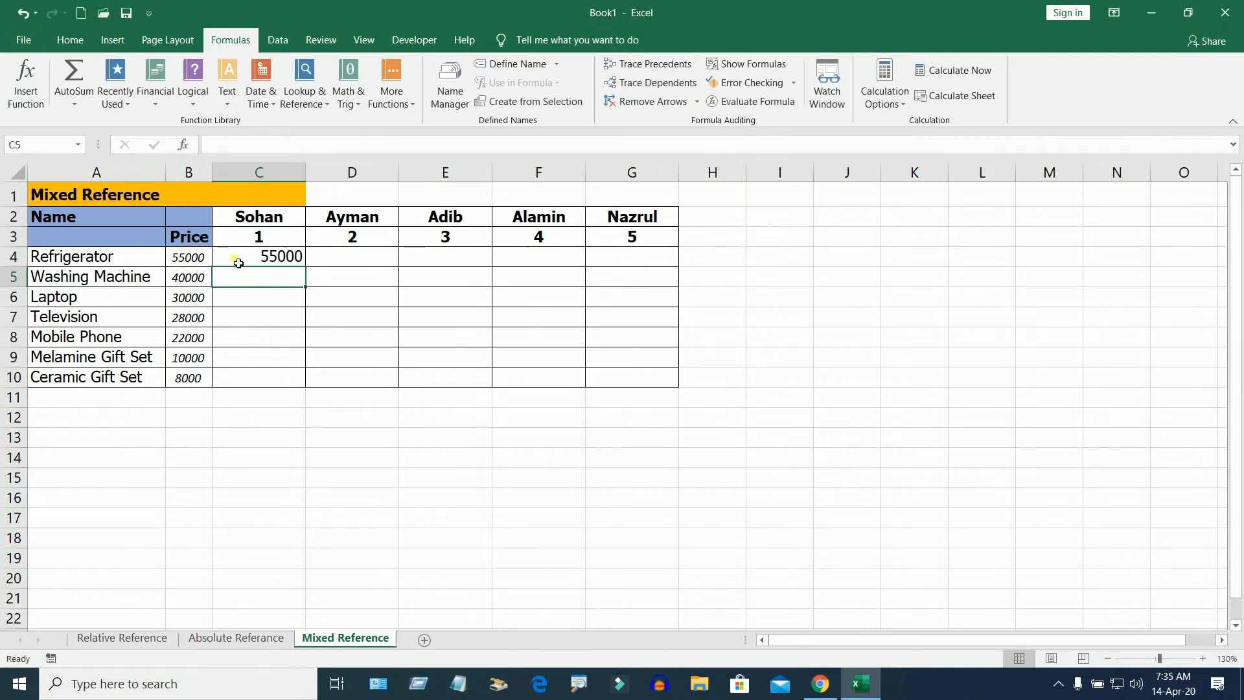
left_click(249, 258)
left_click_drag(311, 267, 310, 383)
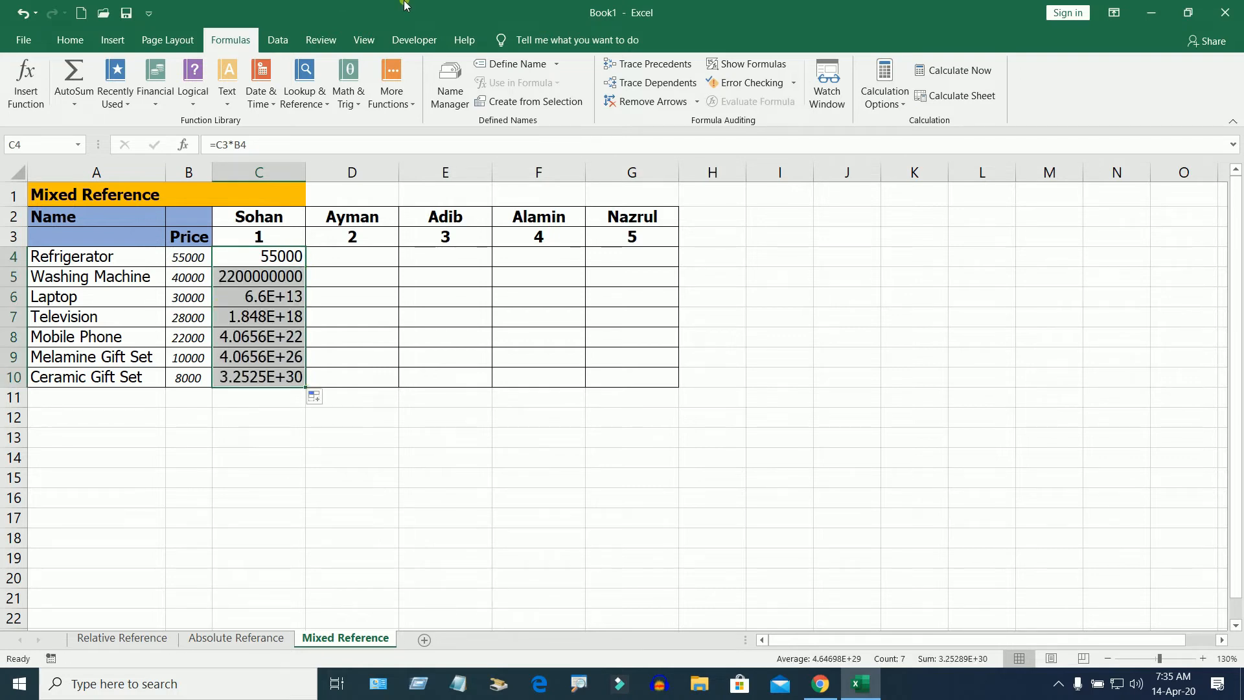
Examine which cells the C4 and C5 formulas multiply, comparing them with the price in B5 and the quantity in C3
left_click(193, 283)
left_click(279, 242)
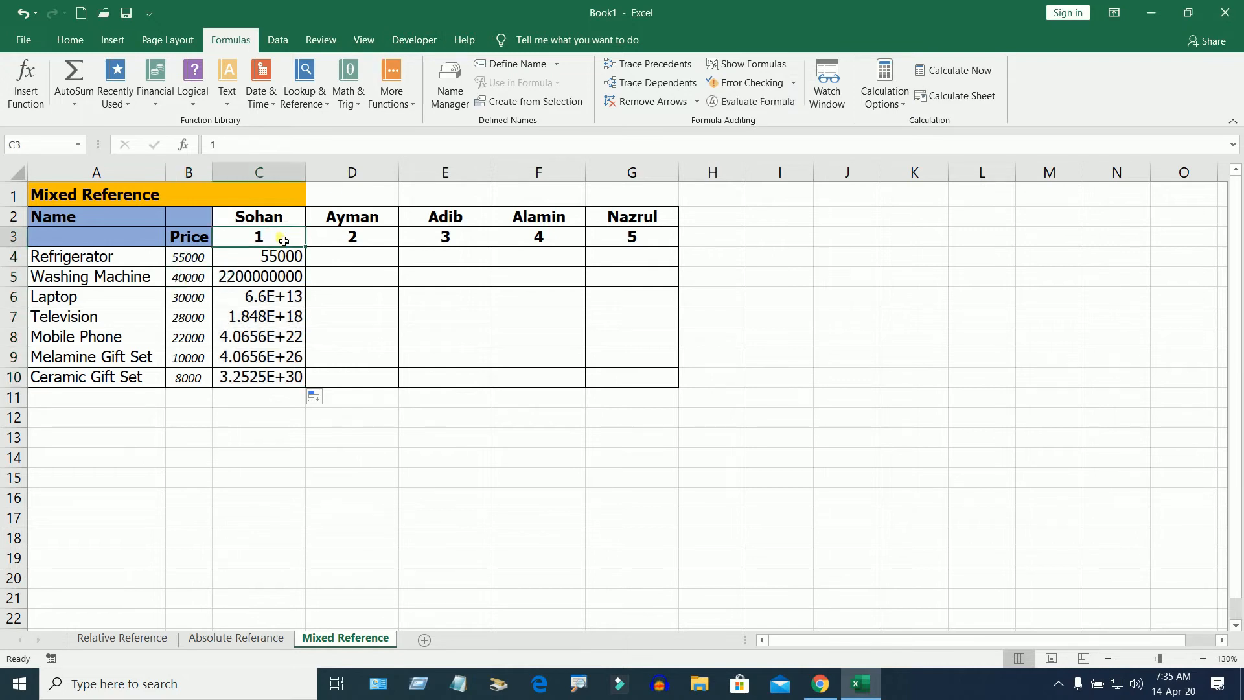
left_click(241, 283)
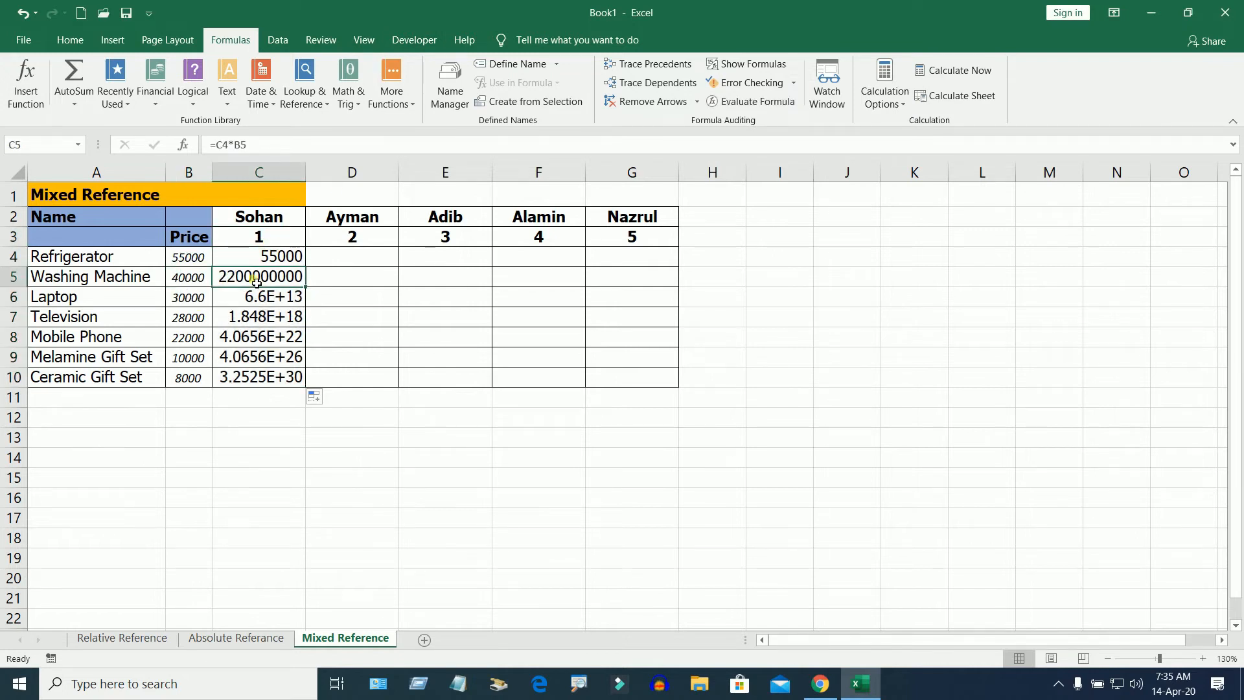
left_click(286, 259)
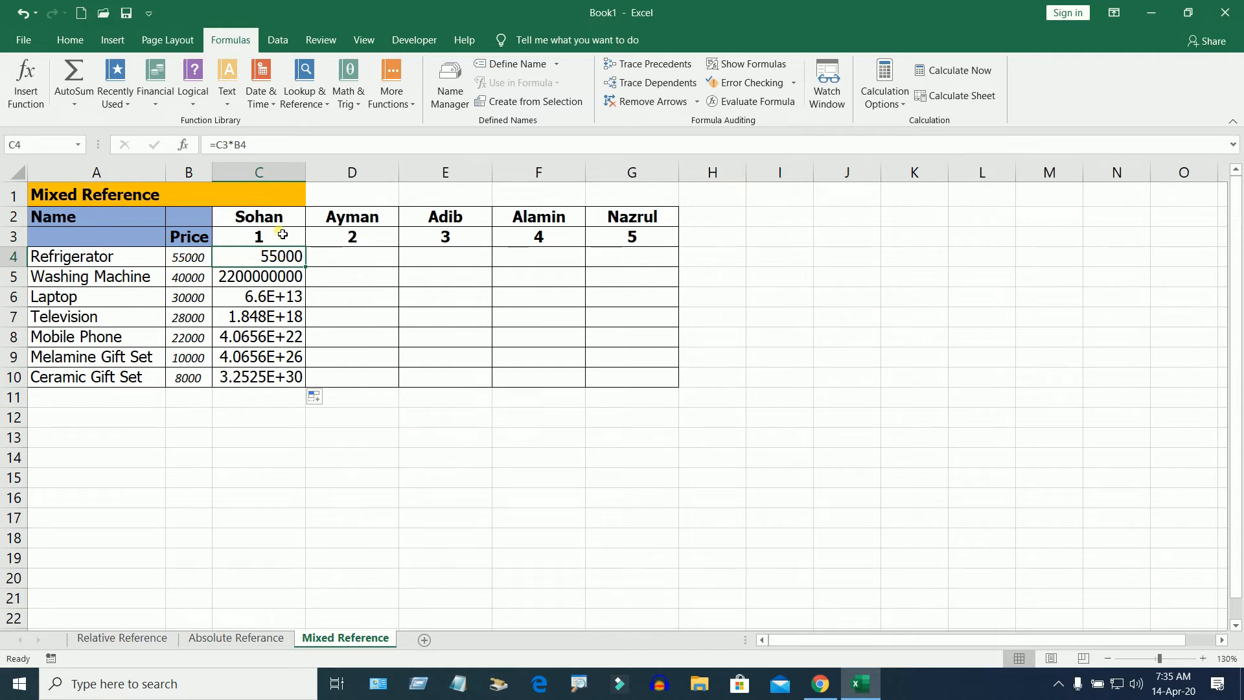
left_click(278, 238)
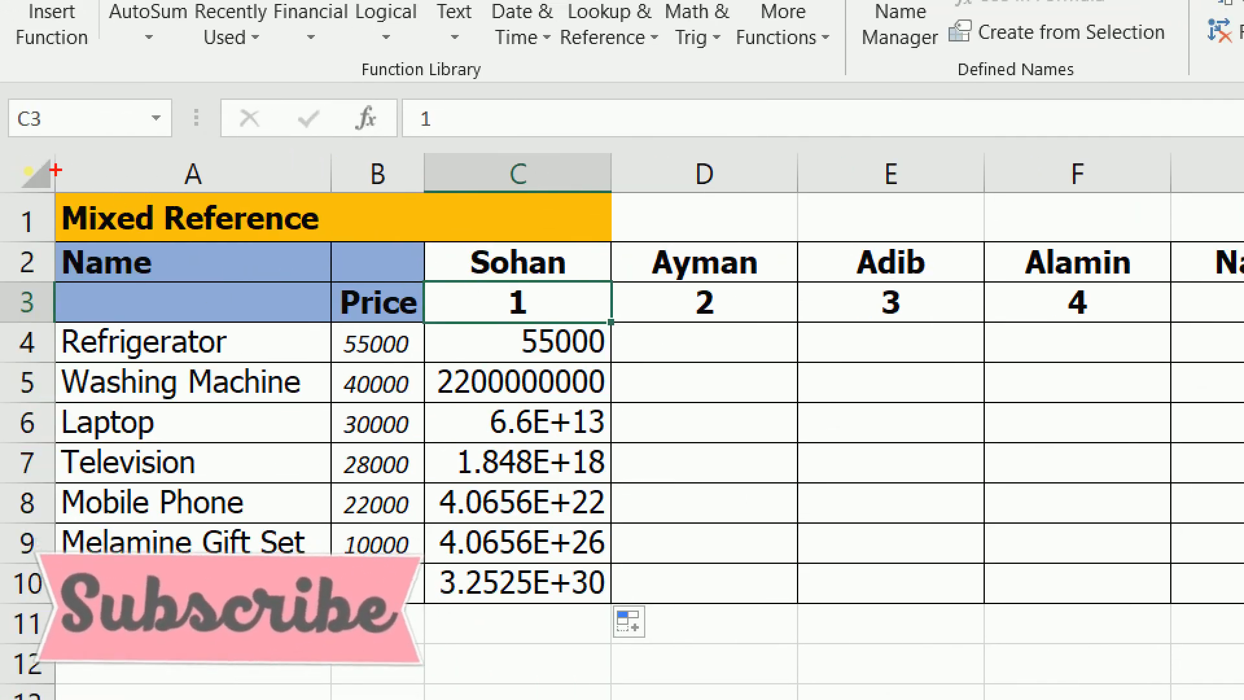
left_click_drag(3, 132, 91, 136)
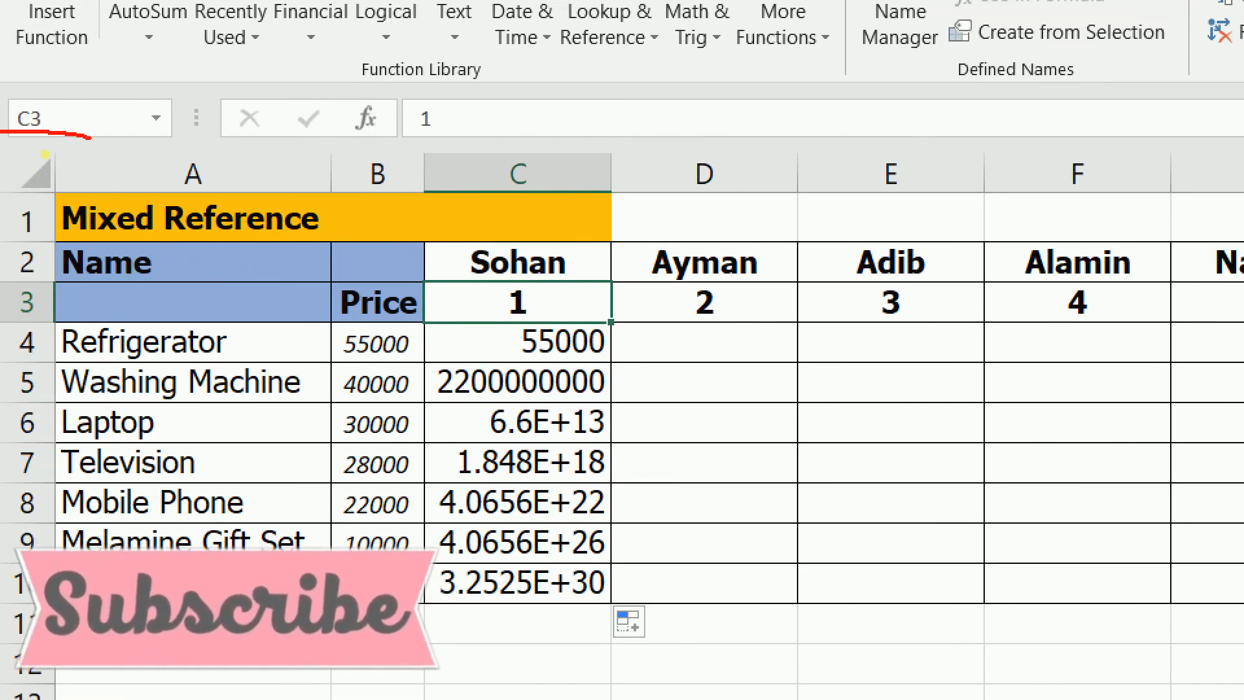
key("Escape")
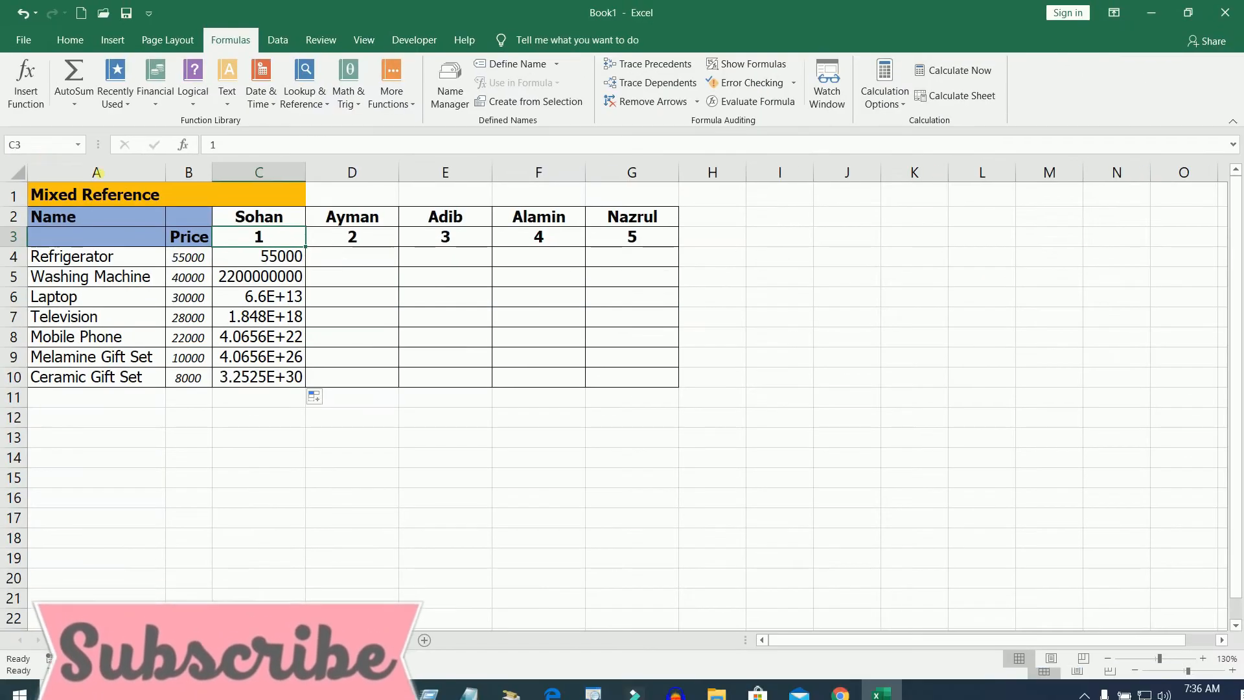
Make the C3 reference absolute in C4 so the formula reads =$C$3*B4, and fill it down through C10
left_click(290, 262)
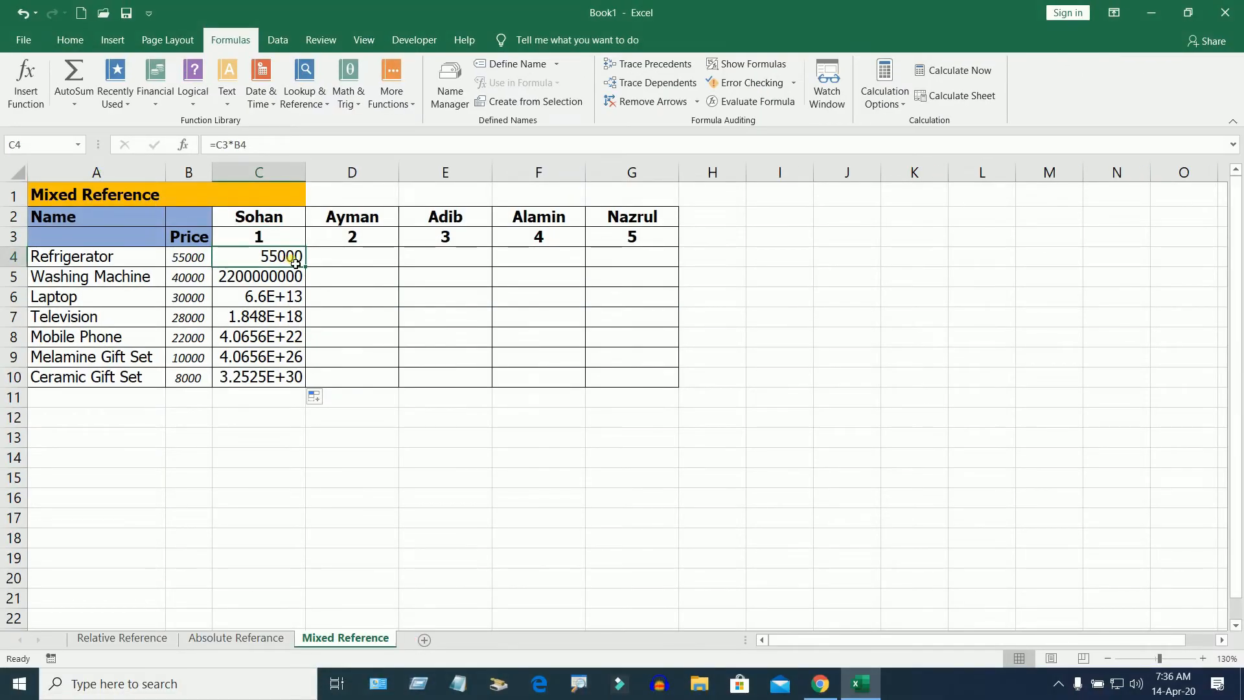
key("F2")
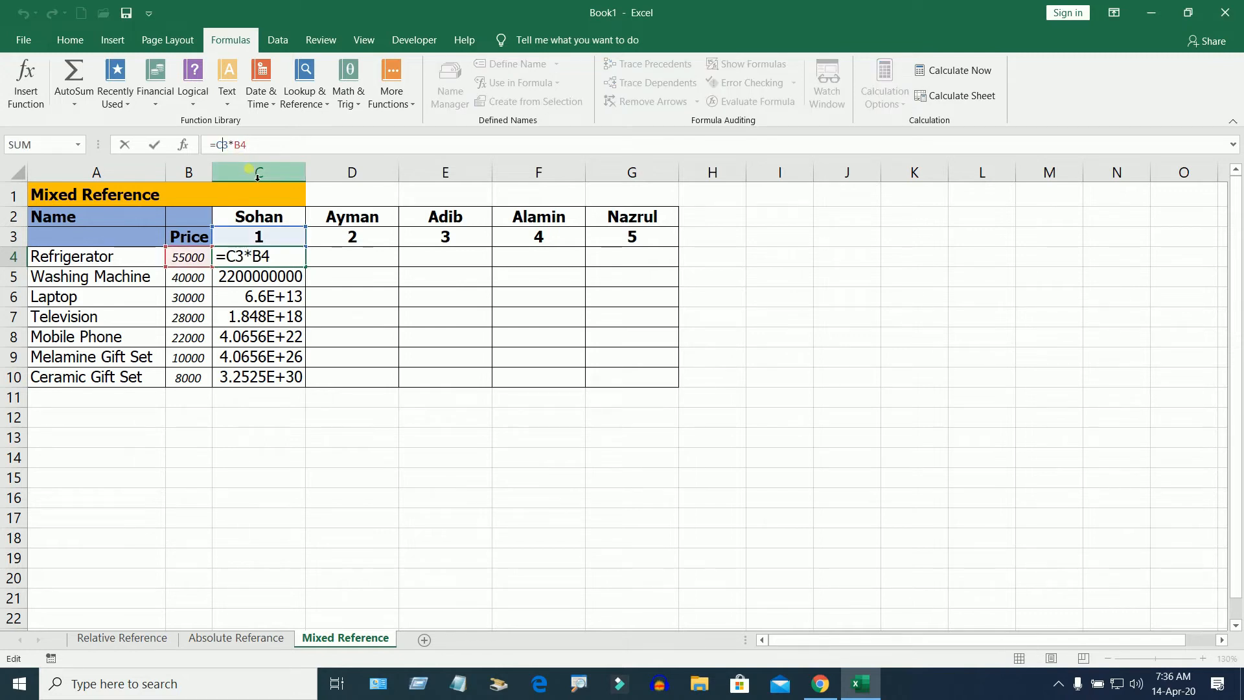
key("F4")
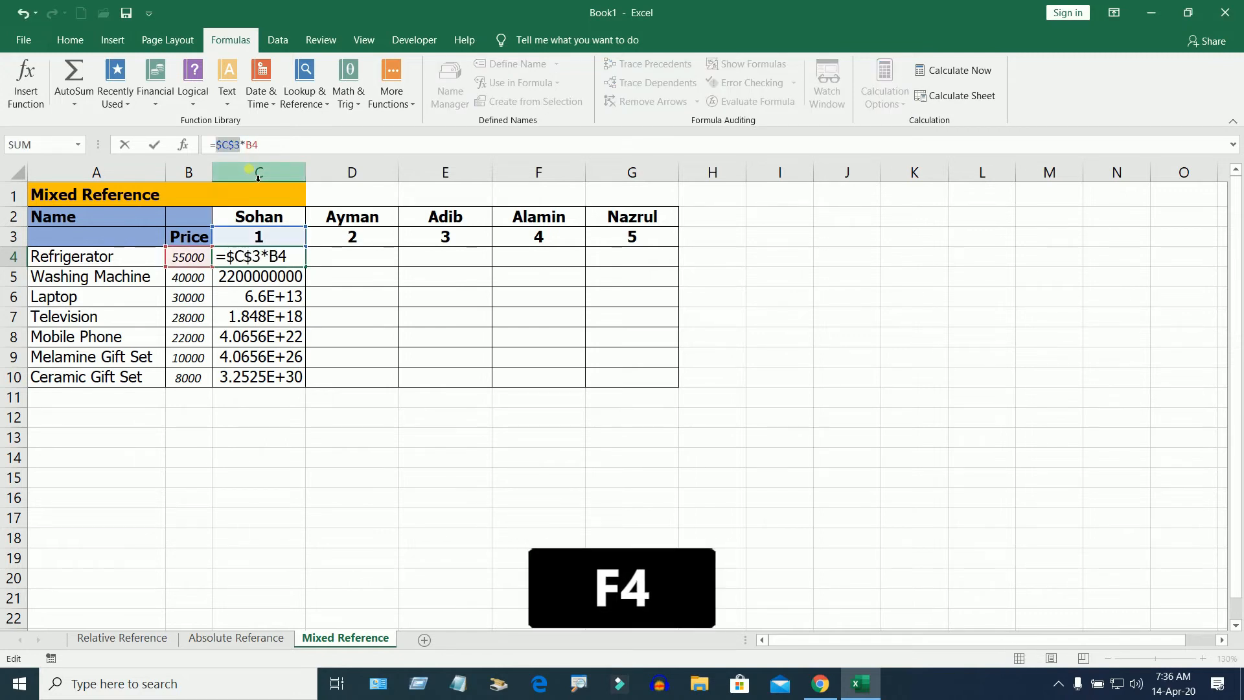
key("ctrl+Return")
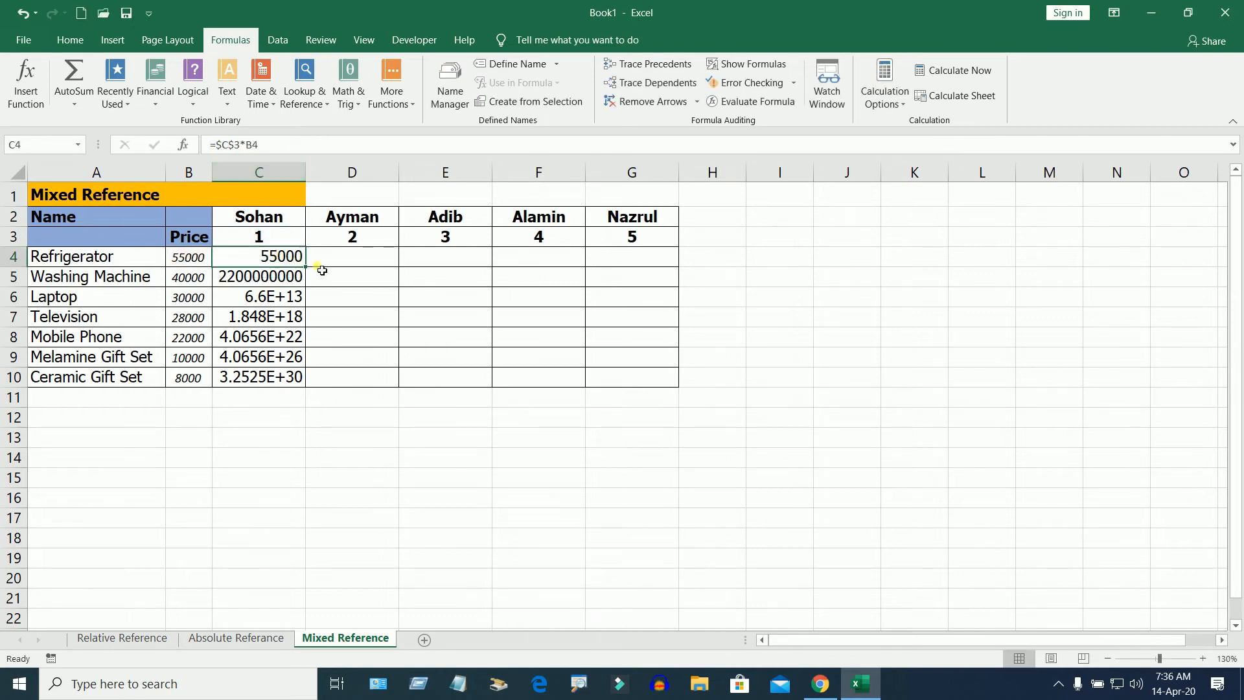
left_click_drag(305, 266, 318, 388)
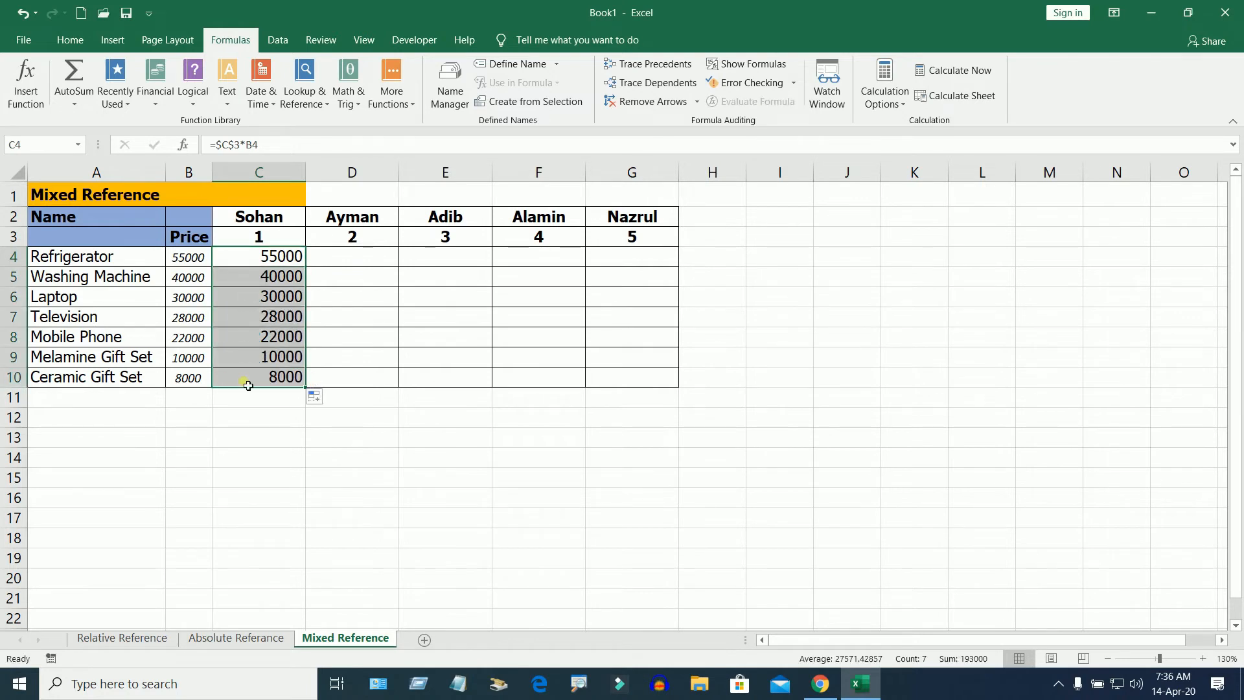
left_click(198, 384)
left_click(275, 379)
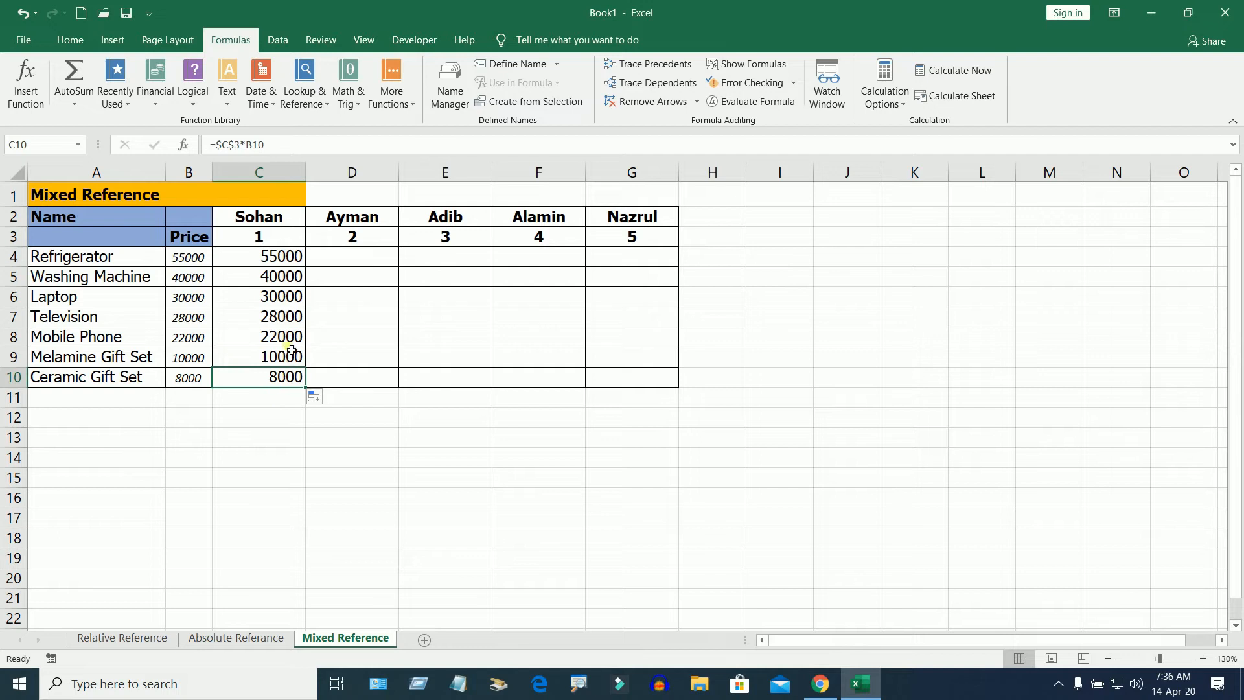
Try filling the C4 formula across into D4, and check its references against the quantity in D3 and the price in B4
left_click(285, 262)
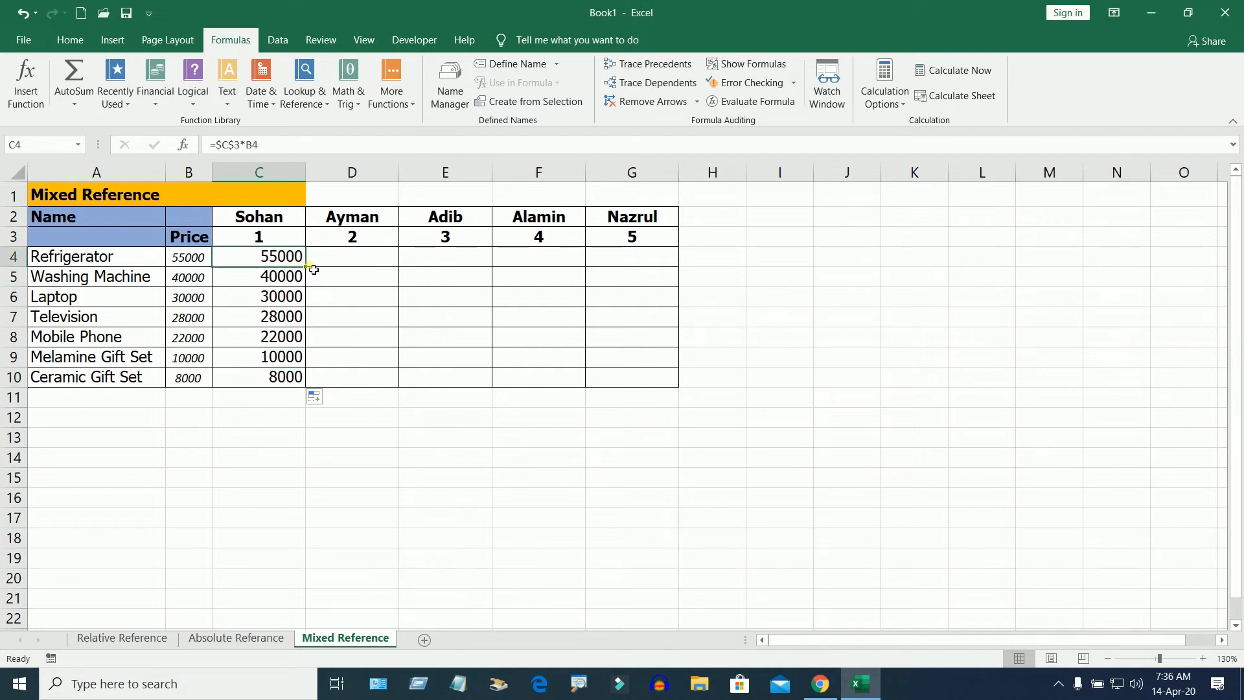
left_click_drag(306, 267, 399, 269)
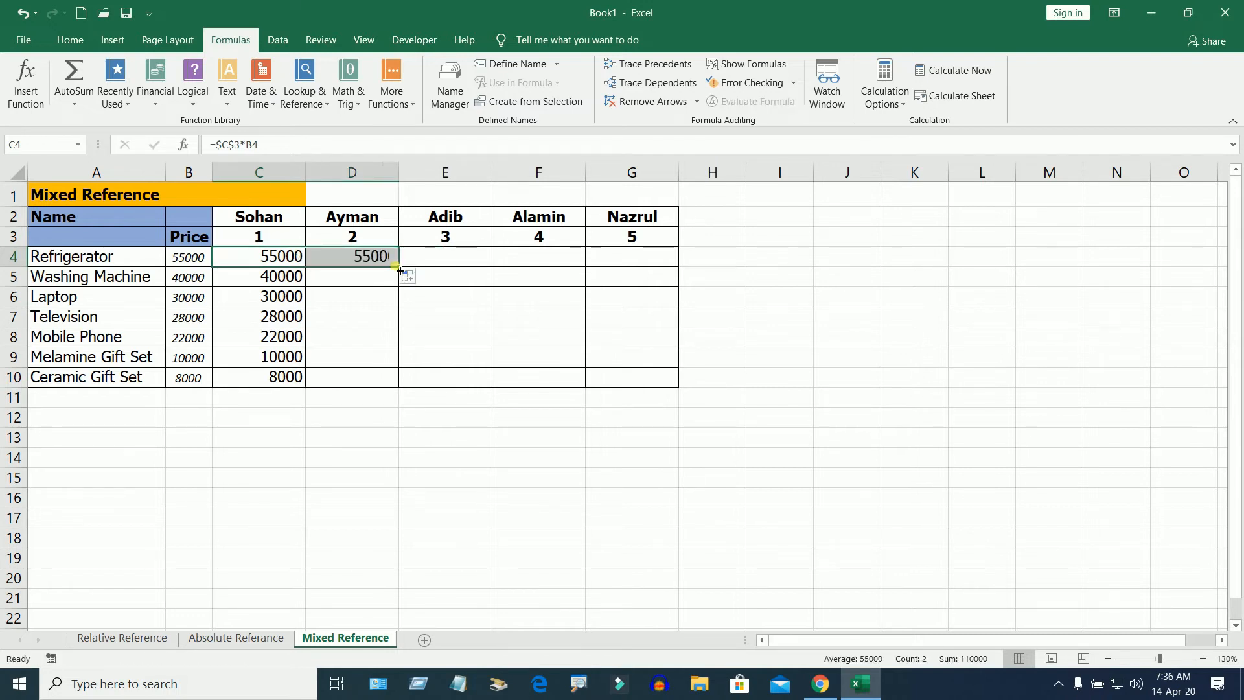
left_click(395, 263)
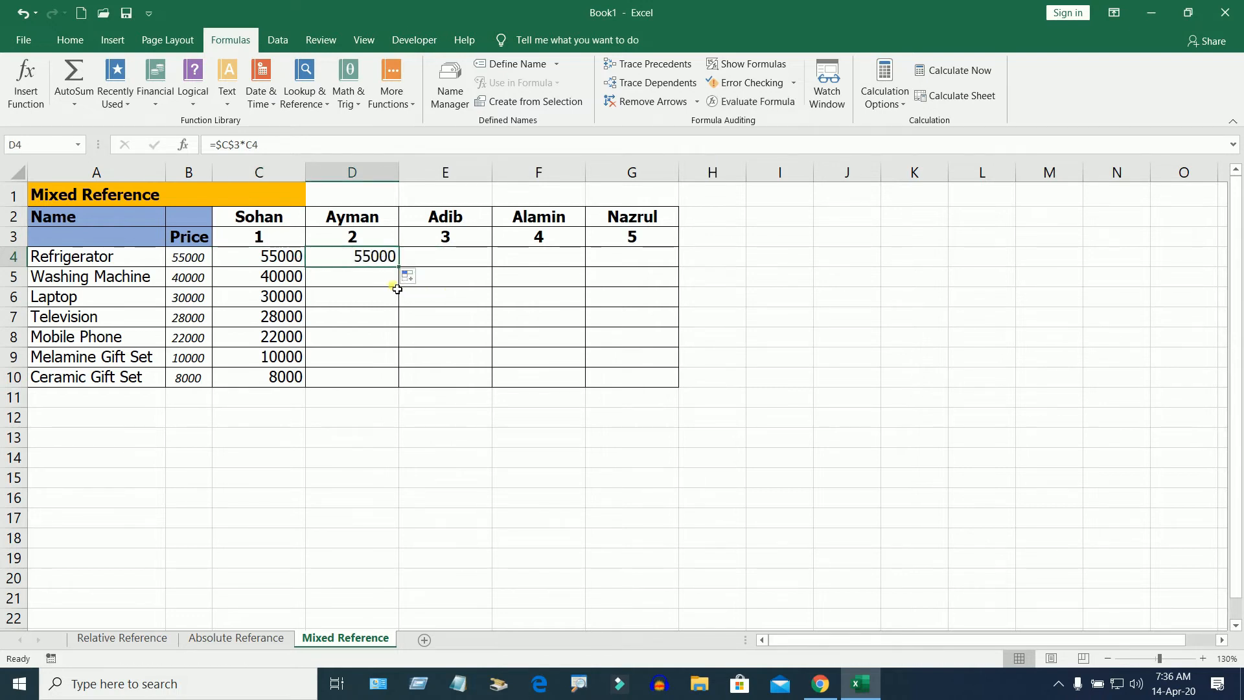
left_click(374, 234)
left_click(182, 260)
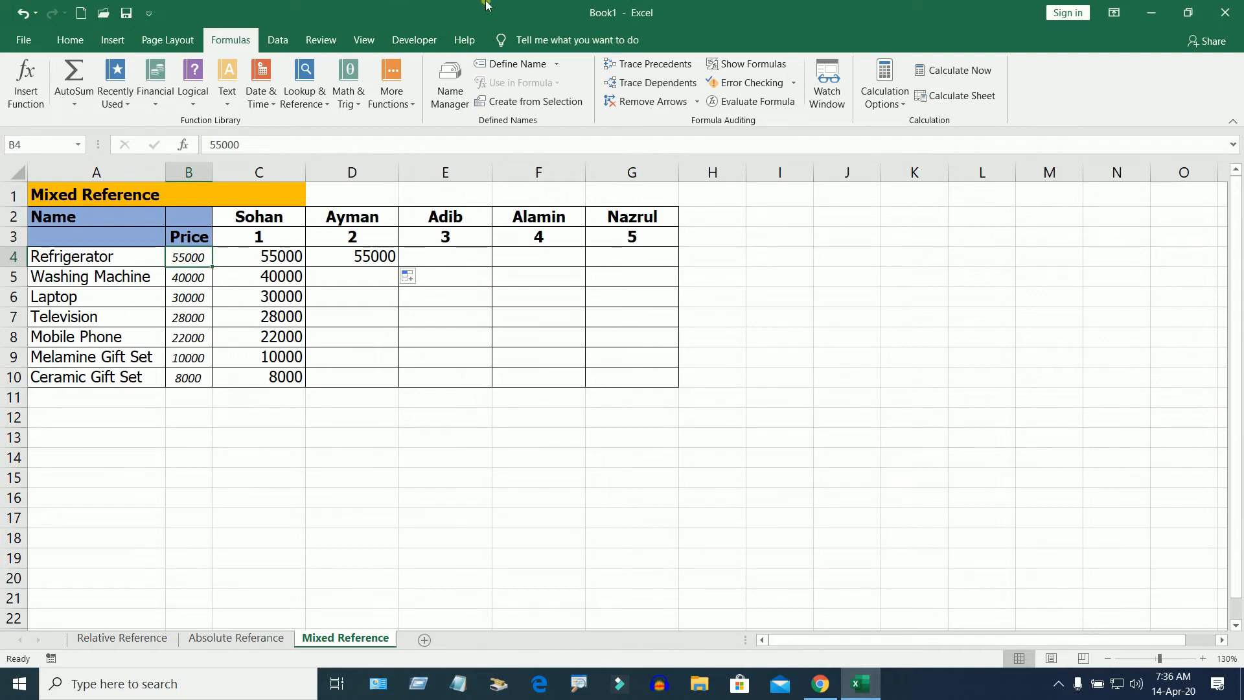
left_click(360, 258)
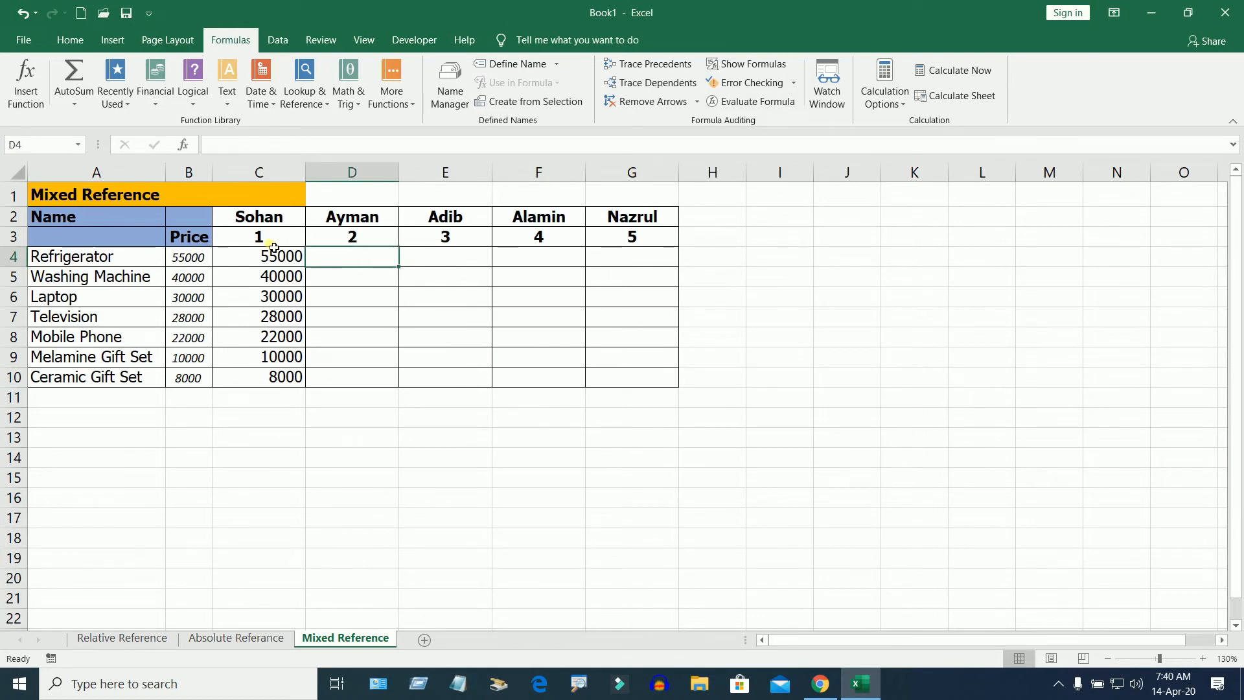
Examine how the column letter and row number of the cell address behave across the quantities in C3:G3
left_click(274, 241)
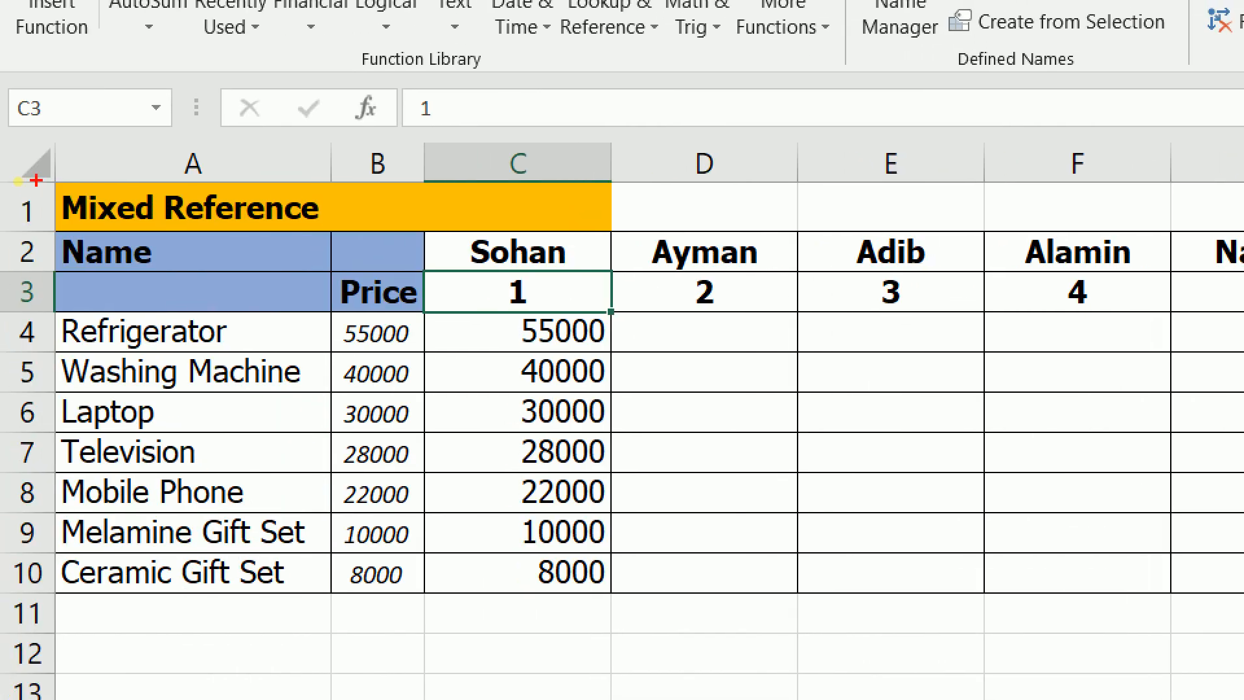
left_click_drag(2, 150, 31, 150)
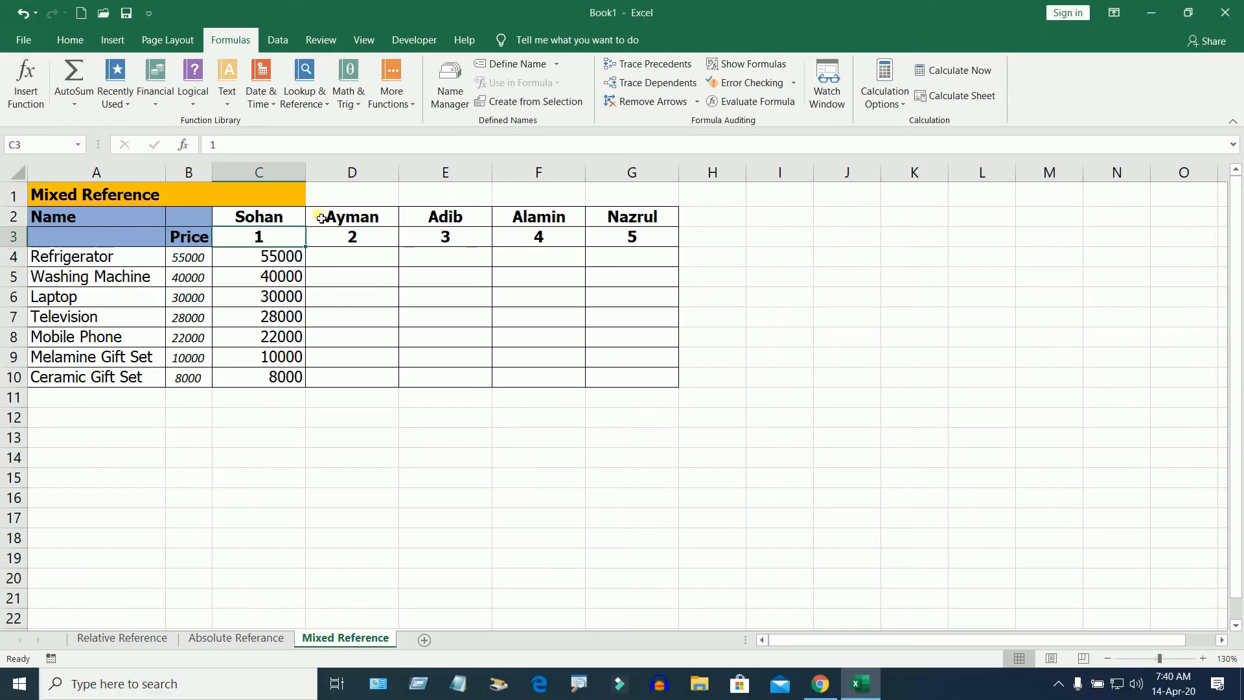
left_click(720, 304)
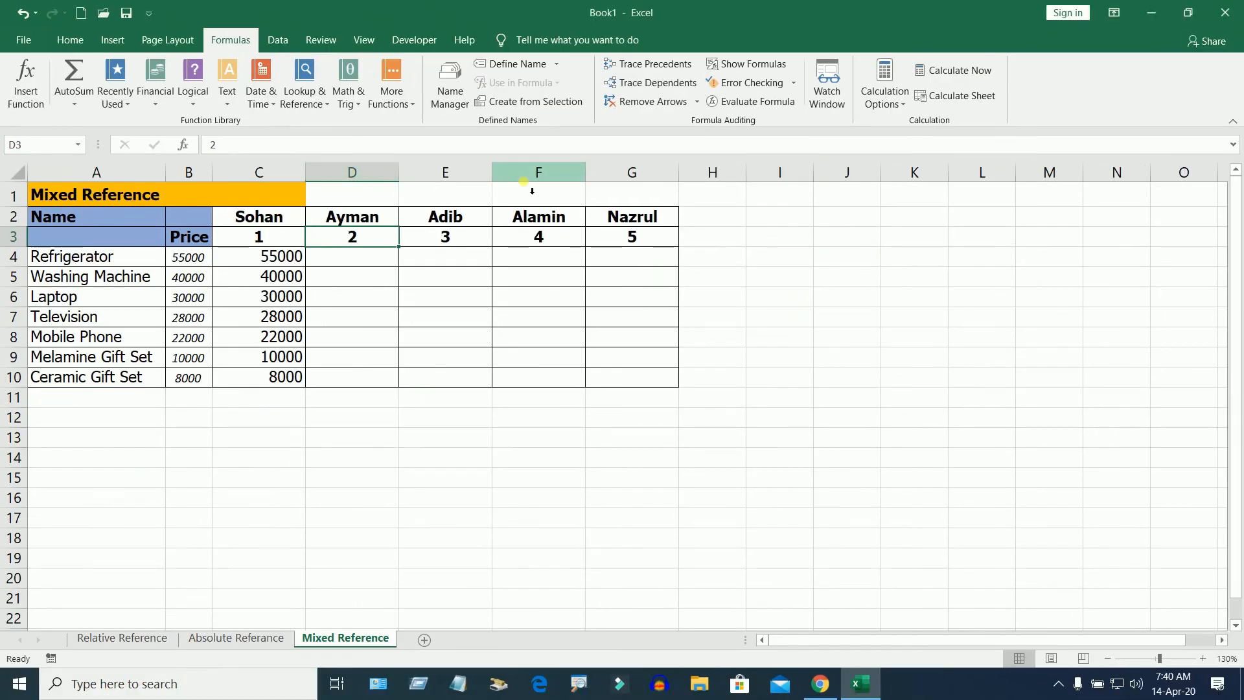
key("Right")
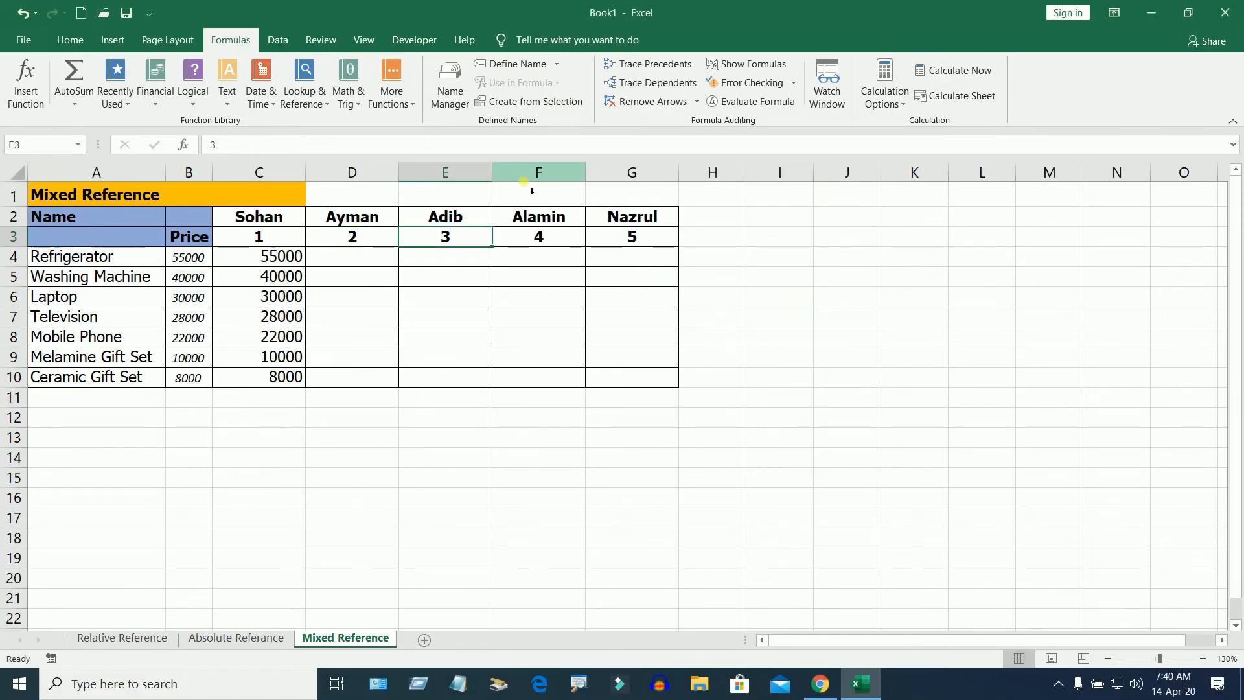
key("Right")
key("Right")
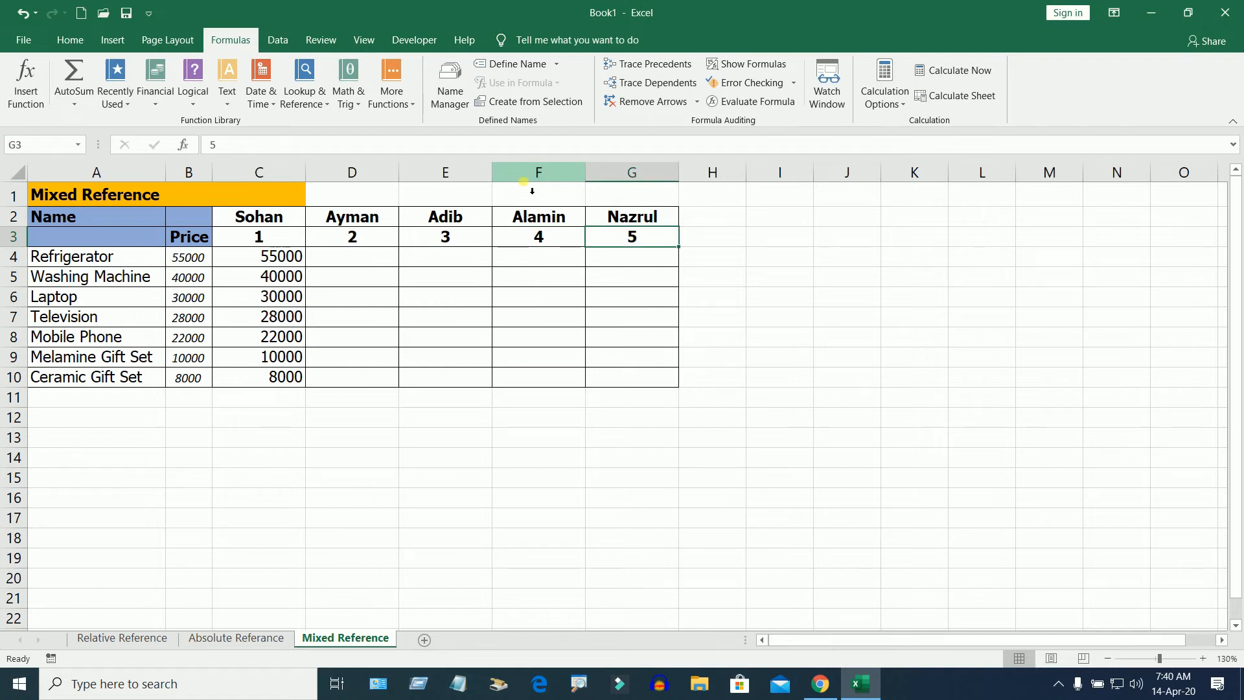
key("Left")
key("Left")
key("Left")
key("Left")
key("Right")
key("Right")
key("Right")
key("Right")
left_click_drag(301, 241, 595, 247)
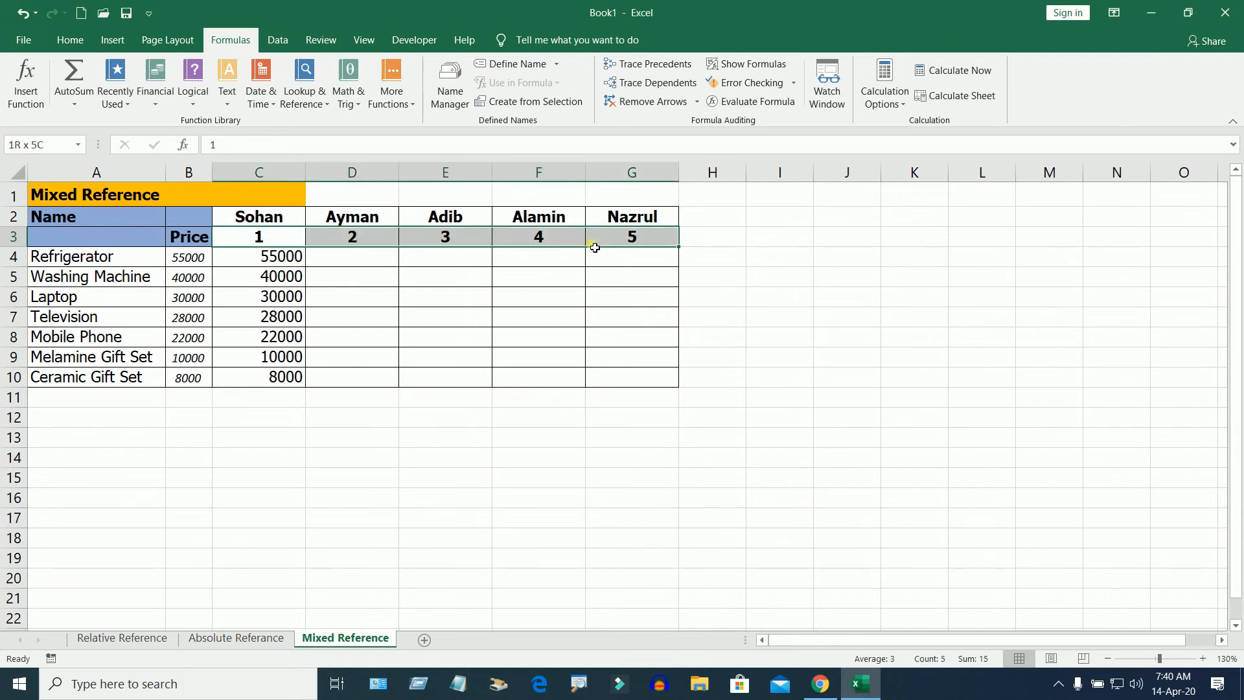
left_click(280, 237)
left_click(380, 245)
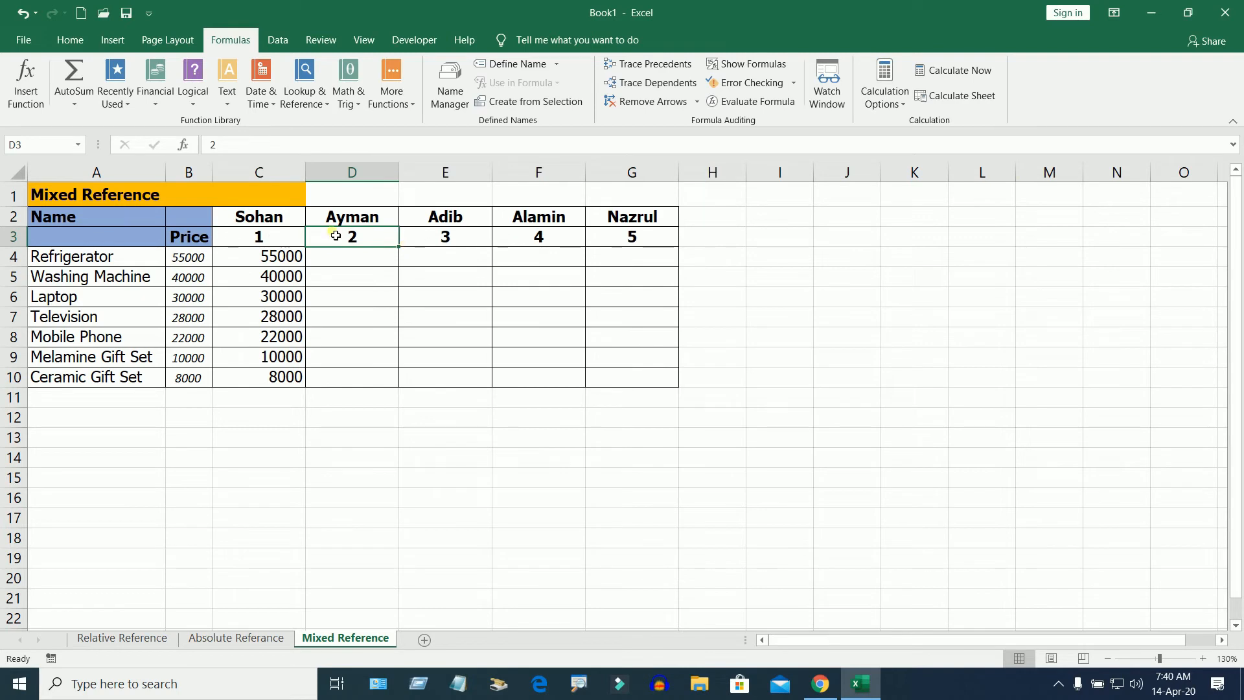
left_click(268, 238)
key("Right")
key("Right")
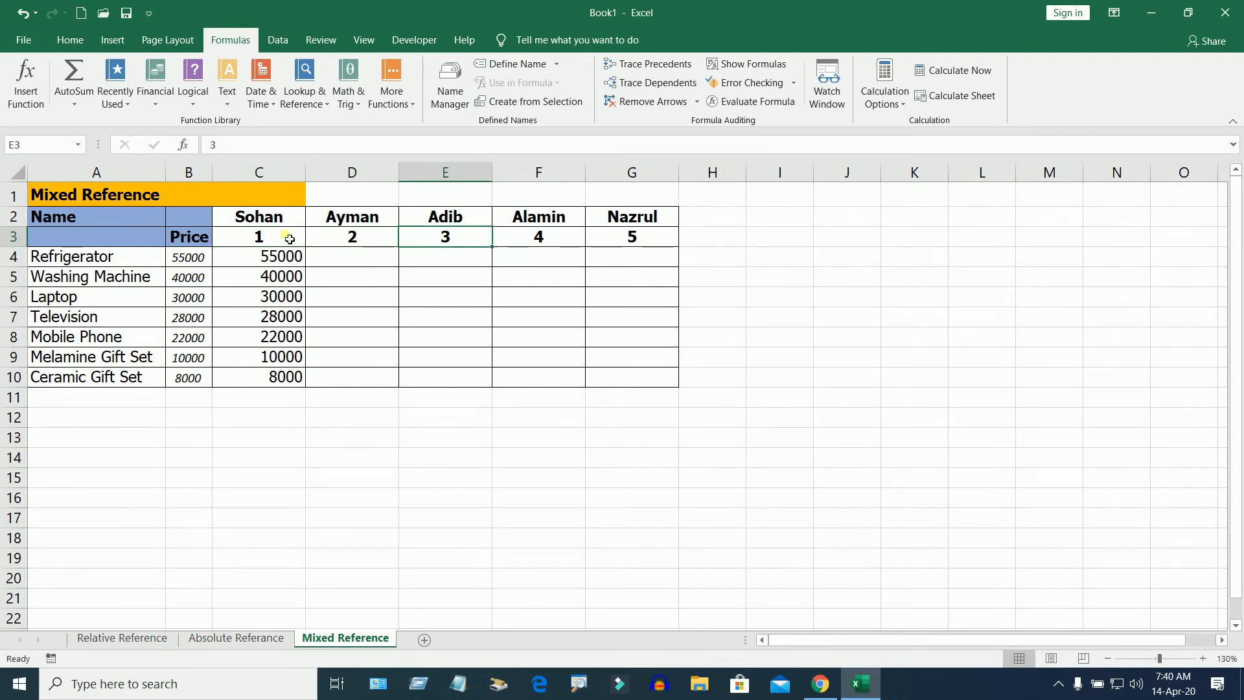
Examine how the column letter and row number of the cell address behave down the prices in B4:B10
left_click(193, 260)
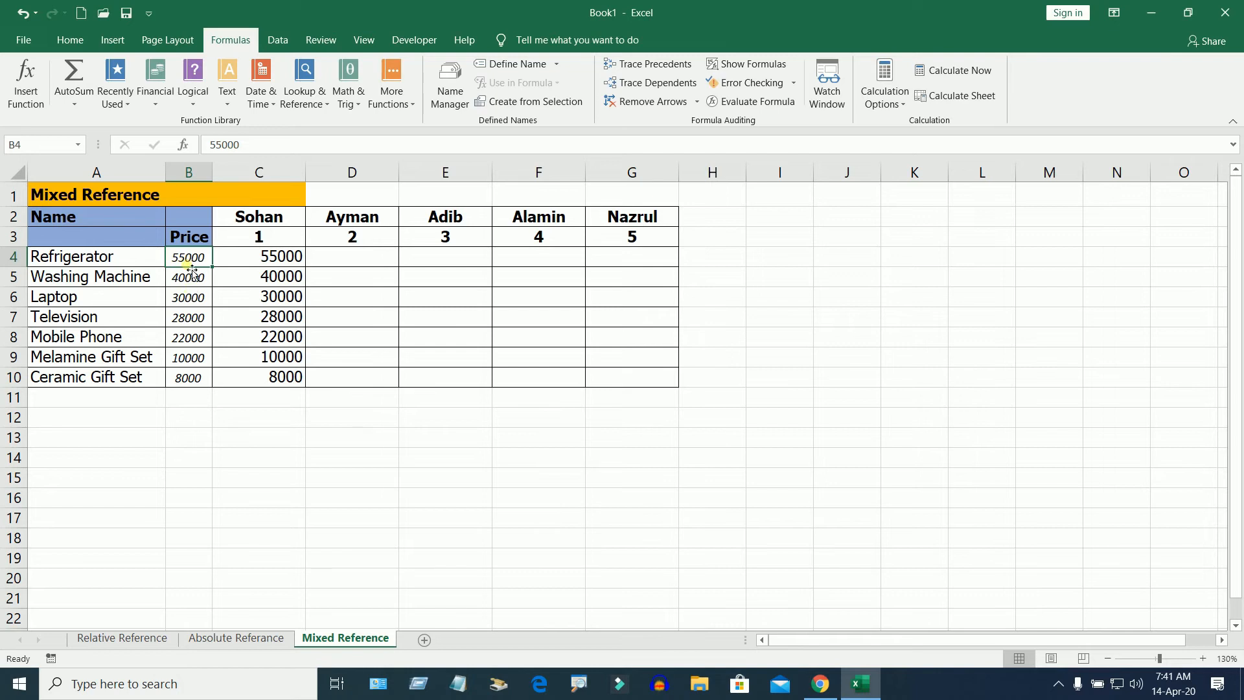
left_click(190, 277)
left_click(194, 303)
left_click(195, 258)
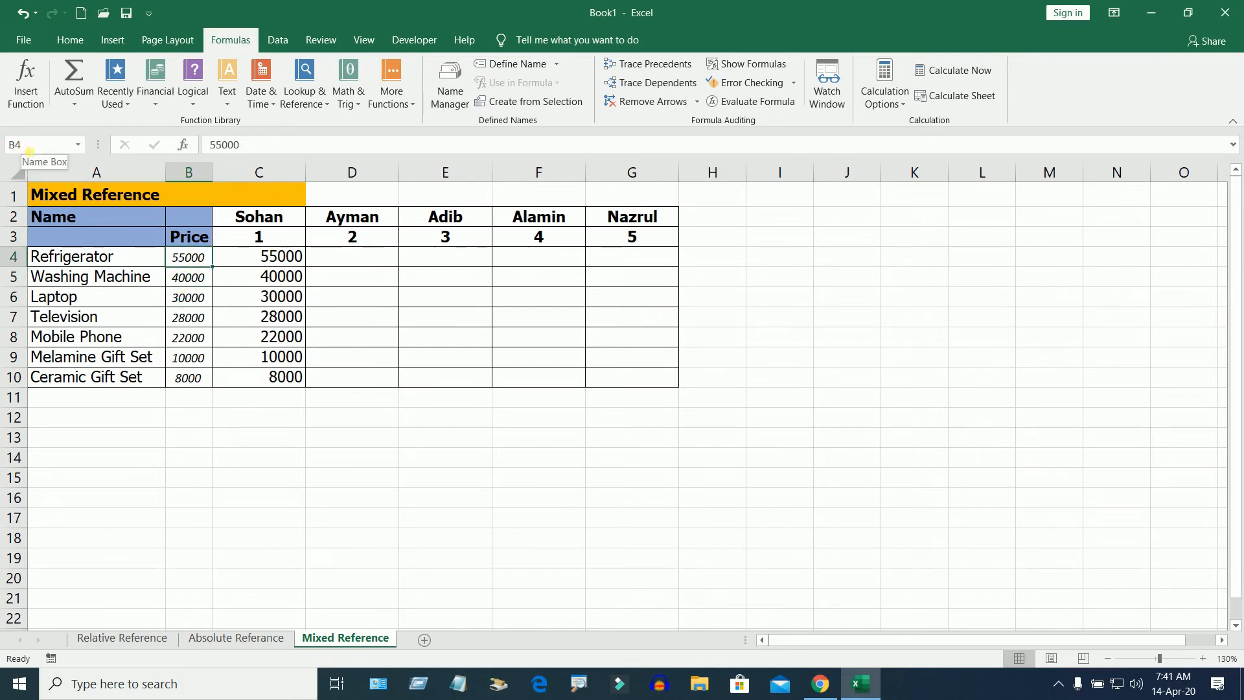
key("Down")
key("Down")
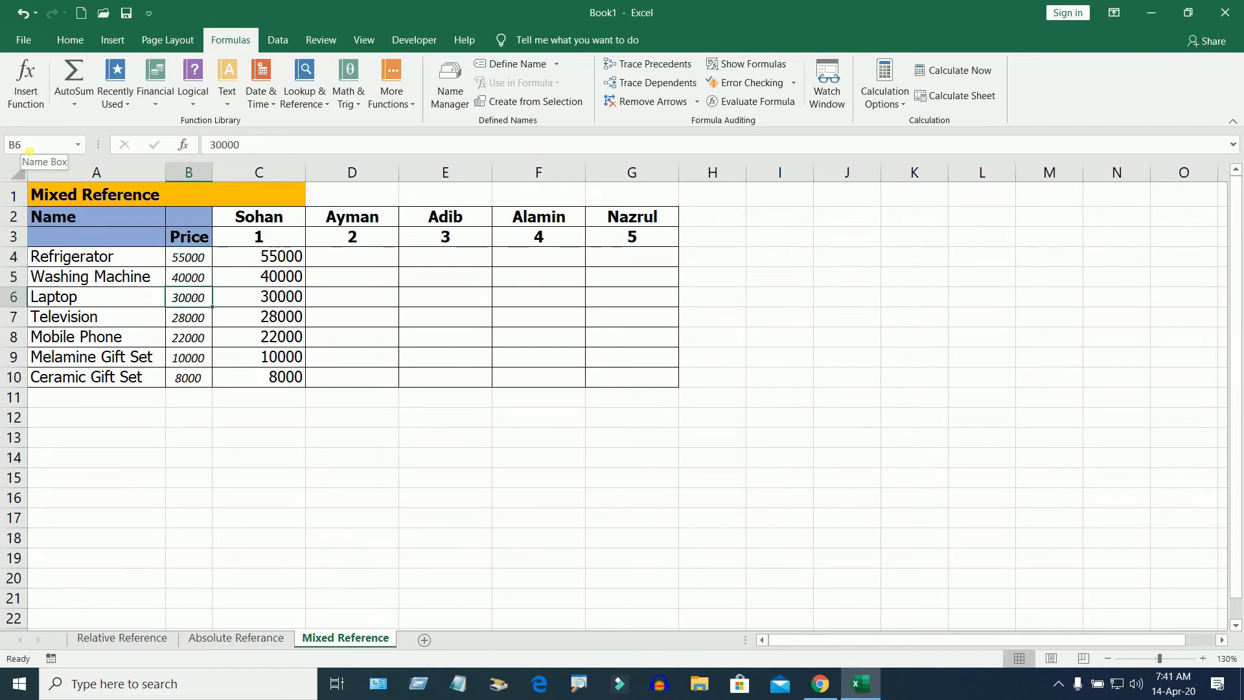
key("Down")
key("Down")
key("Down")
key("Down")
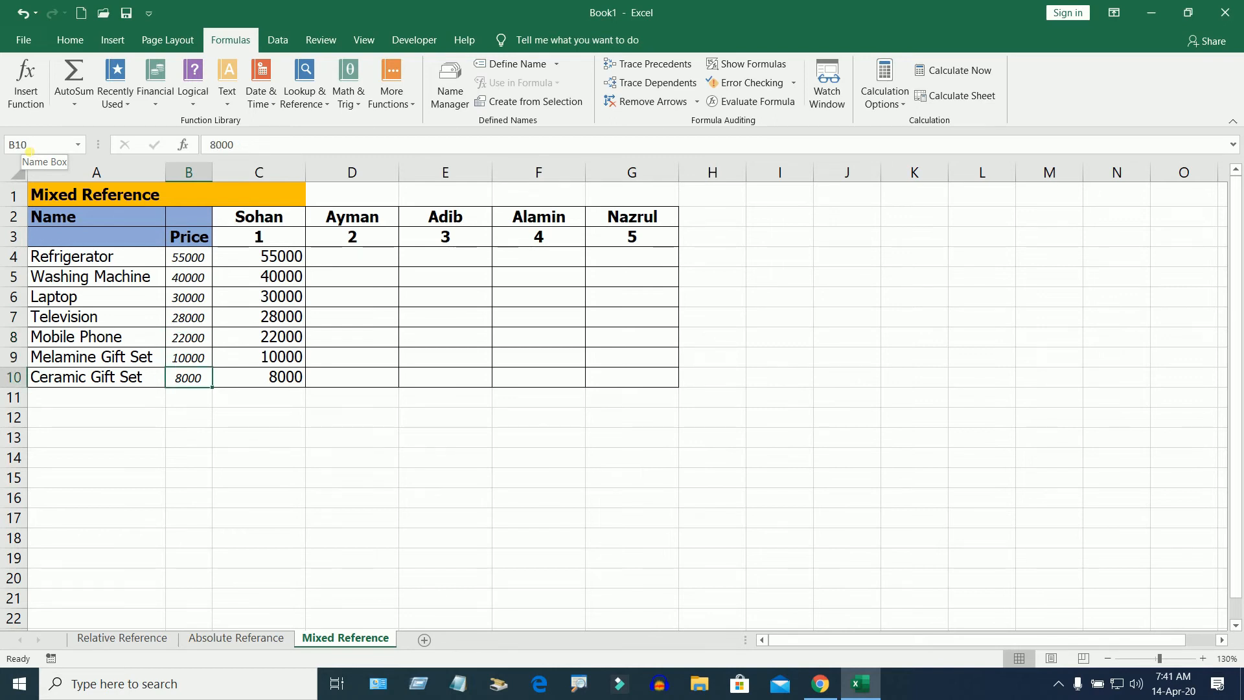
Recheck the cell address of each person's quantity from C3 through G3 to decide which part needs fixing
left_click(259, 238)
left_click(355, 239)
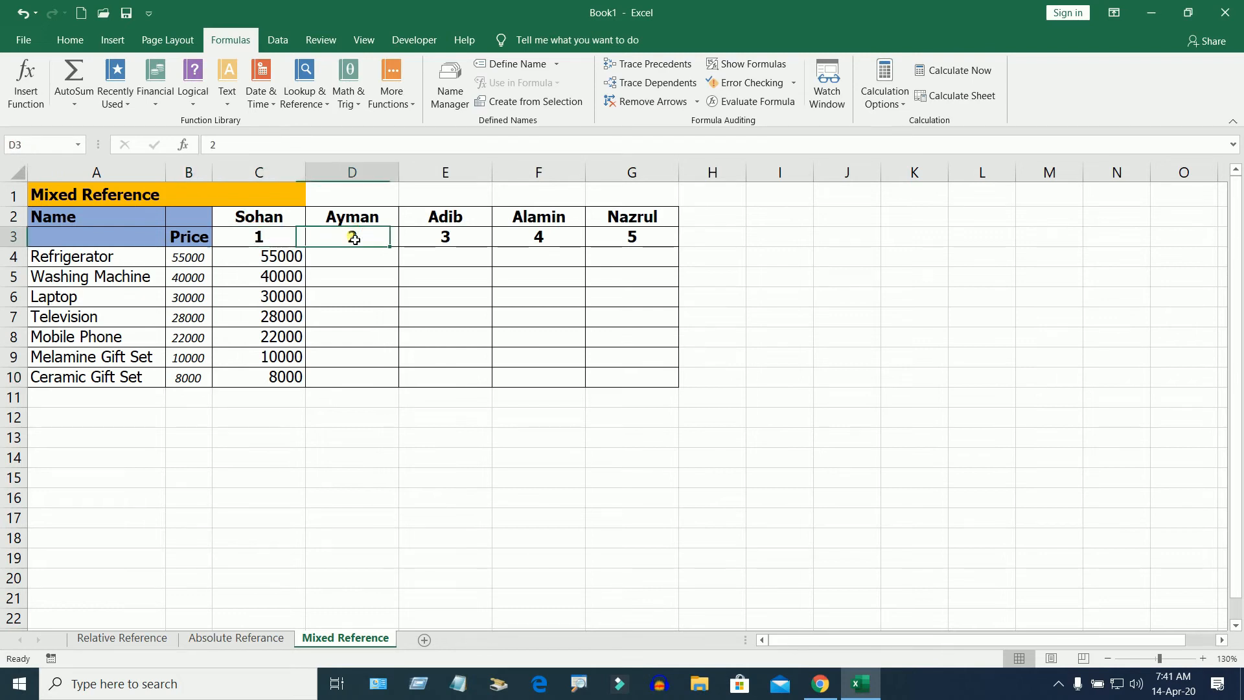
left_click(438, 239)
left_click(566, 241)
left_click(633, 239)
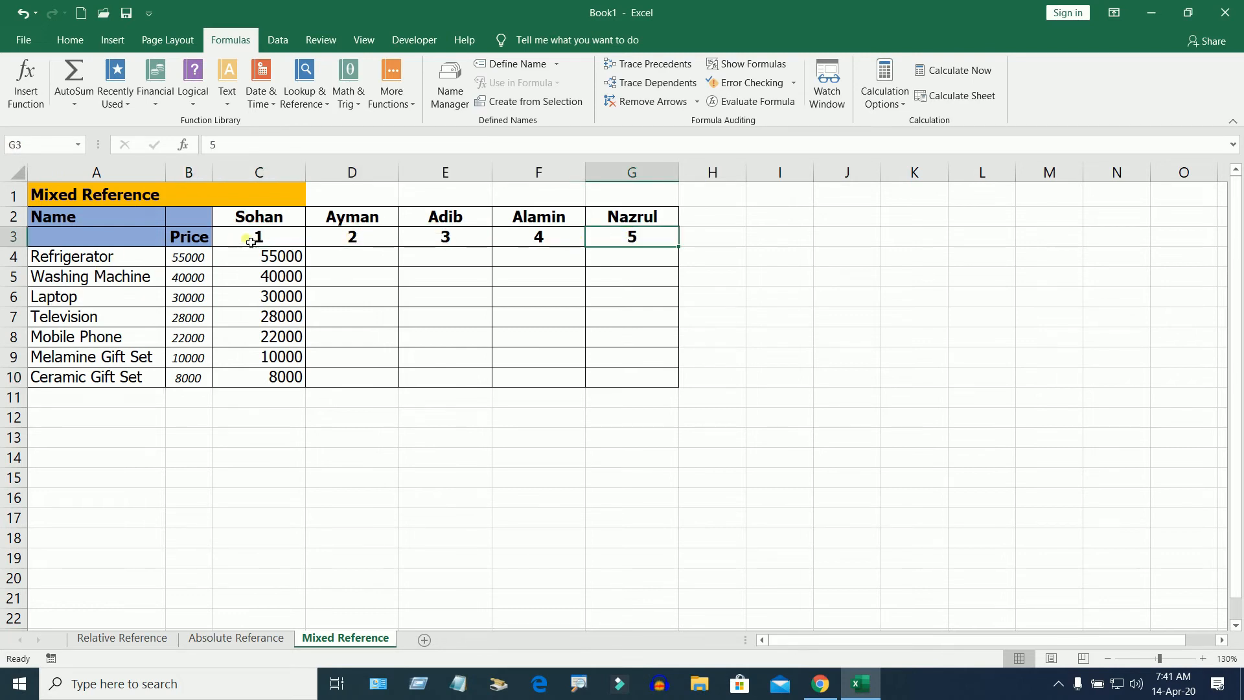
left_click(251, 242)
left_click(656, 239)
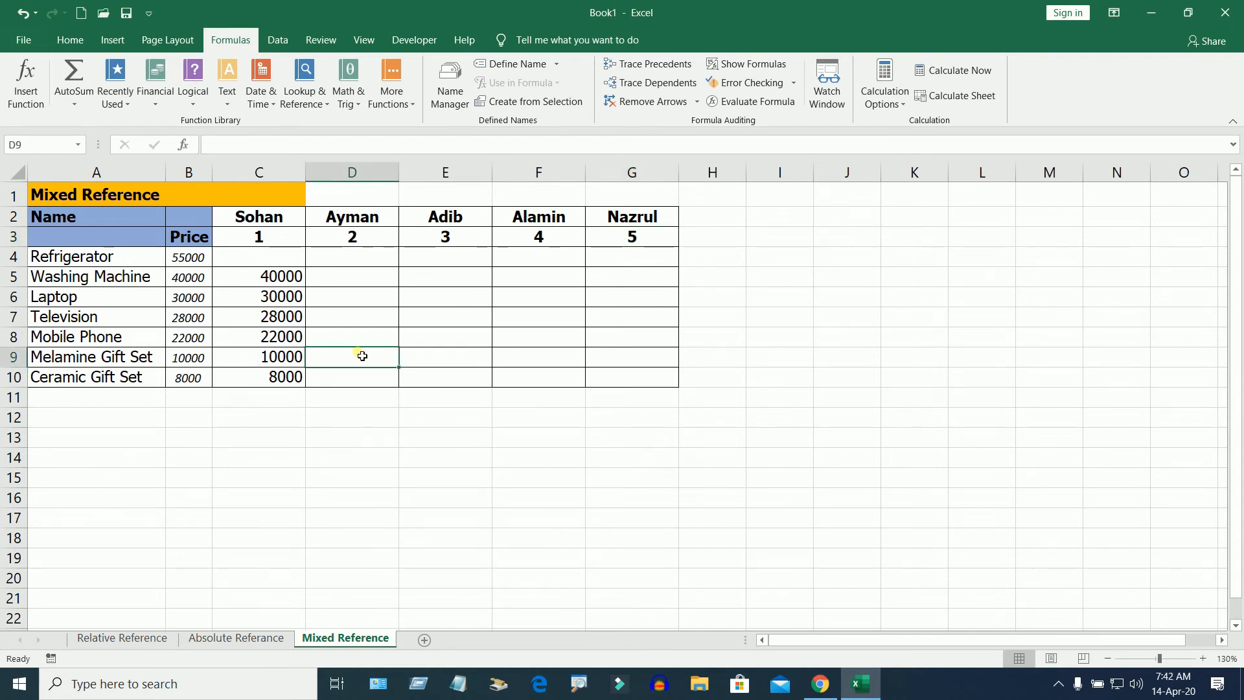
Undo the deletion in C4, and clear all the formulas from C4:C10
key("ctrl+z")
left_click_drag(286, 259, 297, 385)
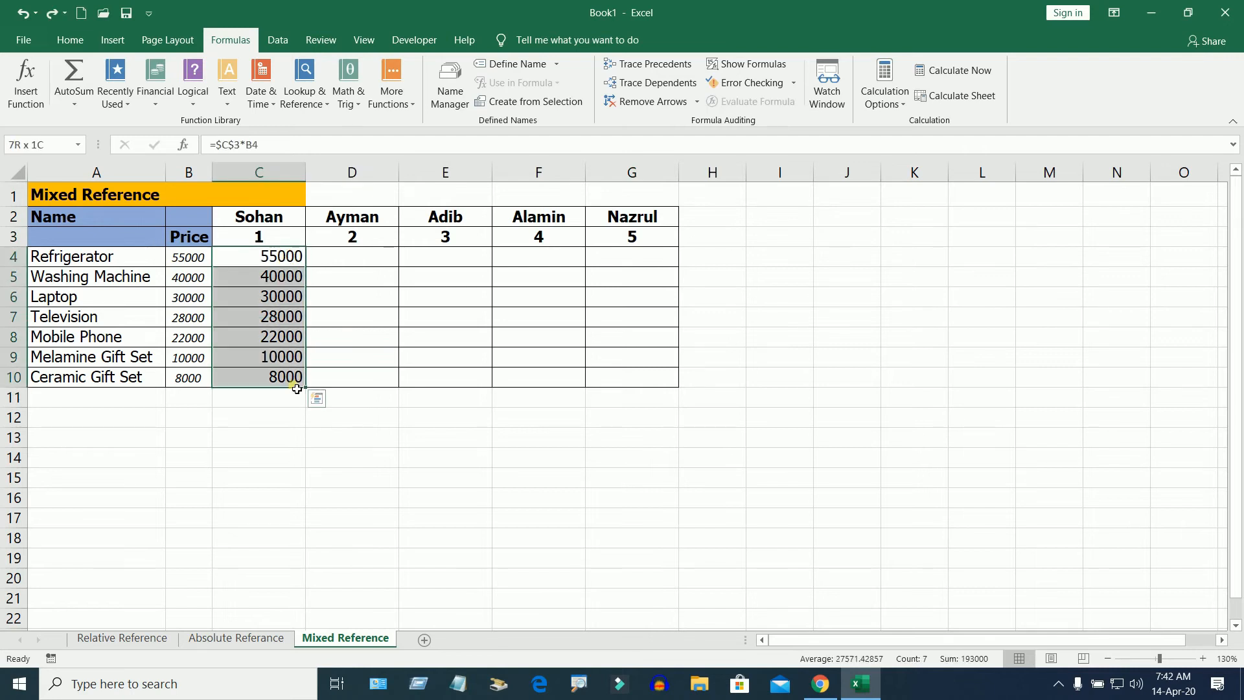
key("Delete")
Enter =C3*B4 in C4 to multiply the first person's quantity by the refrigerator price
left_click(278, 261)
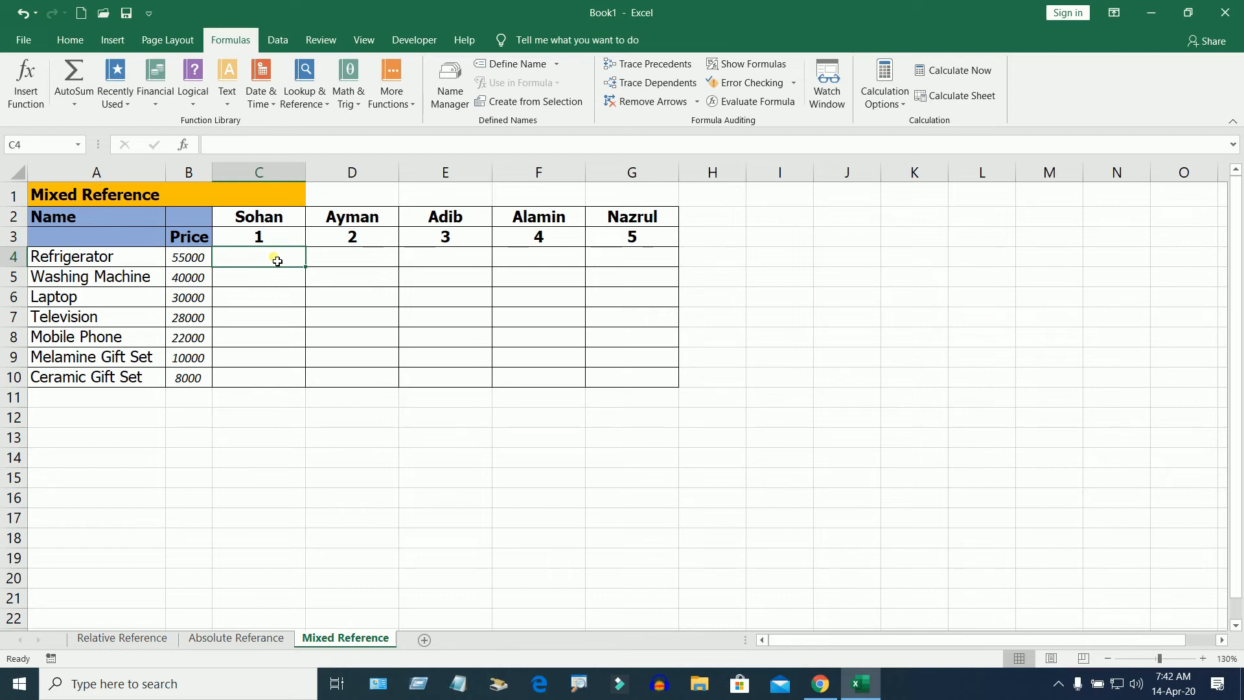
type("=")
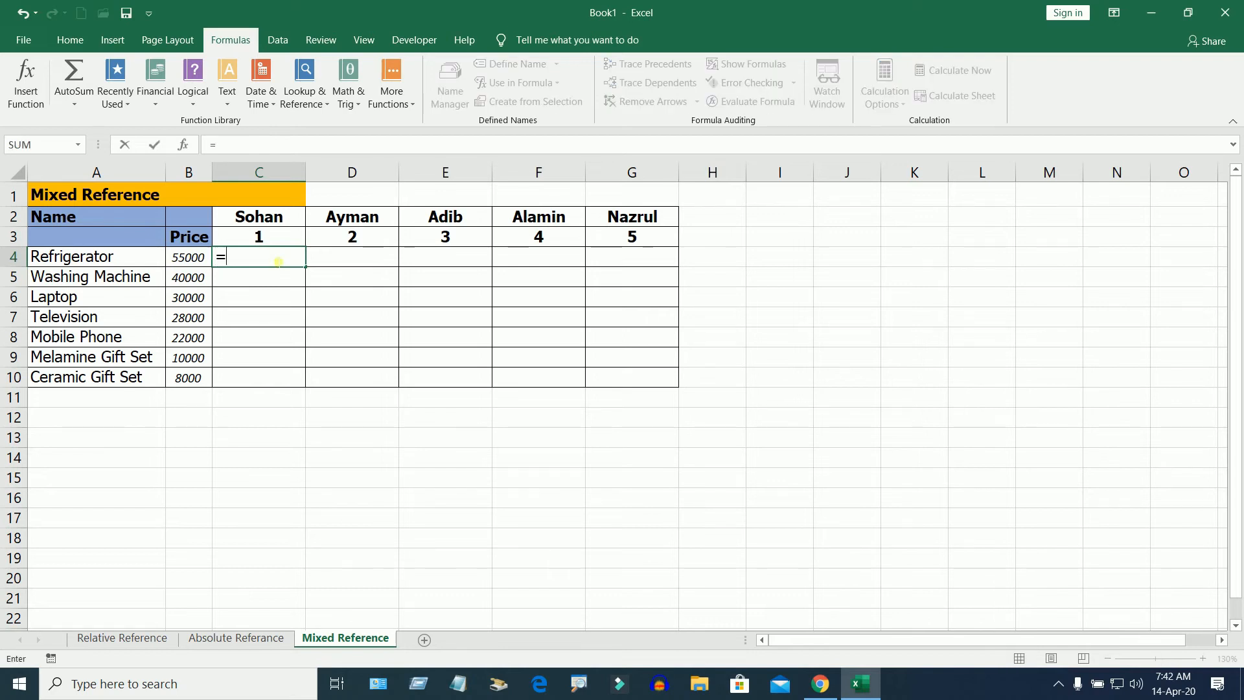
left_click(257, 237)
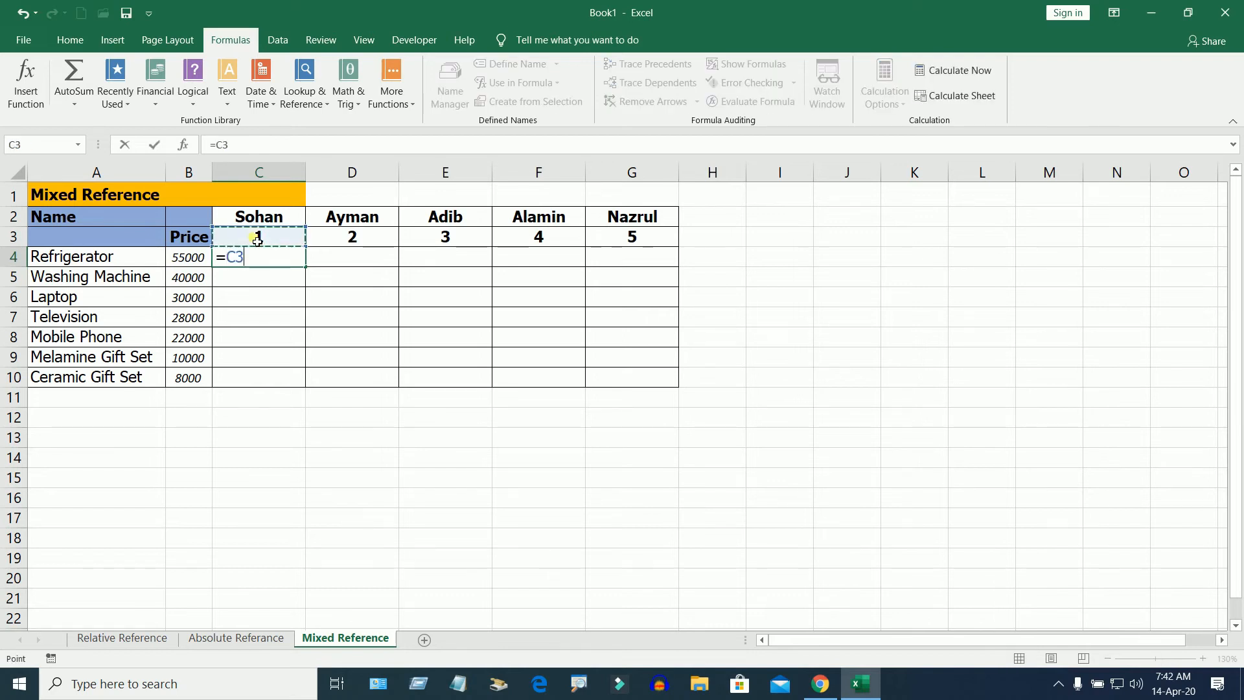
type("*")
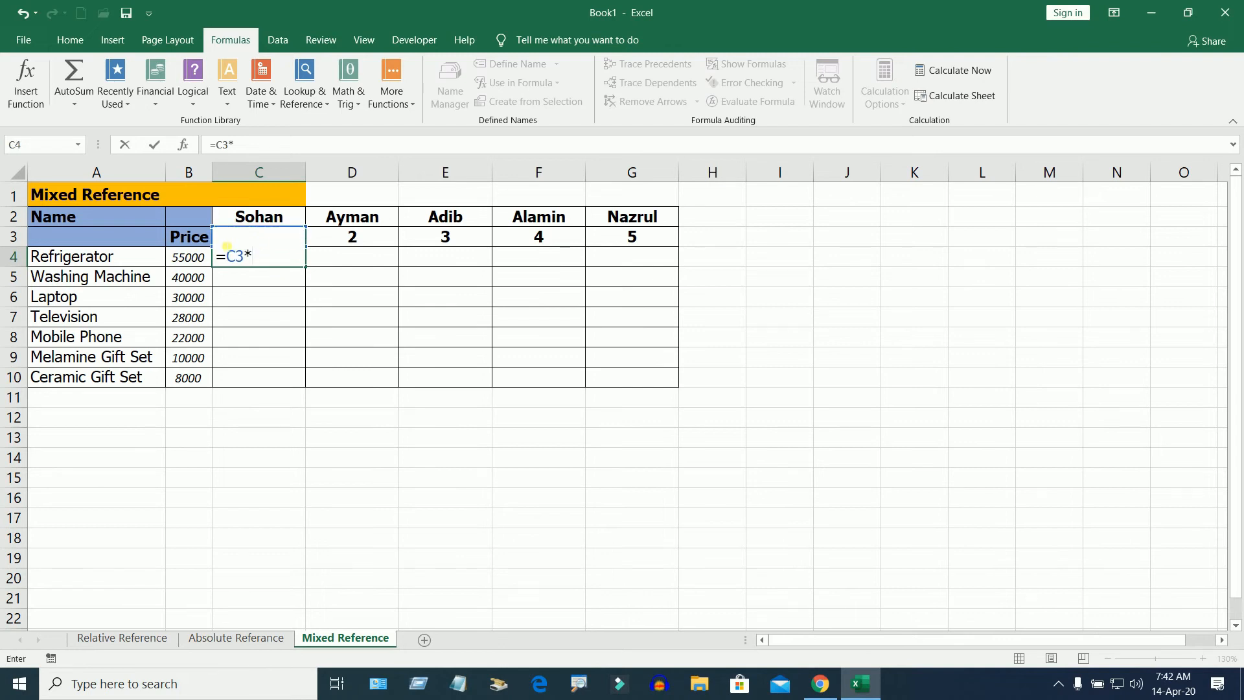
left_click(186, 259)
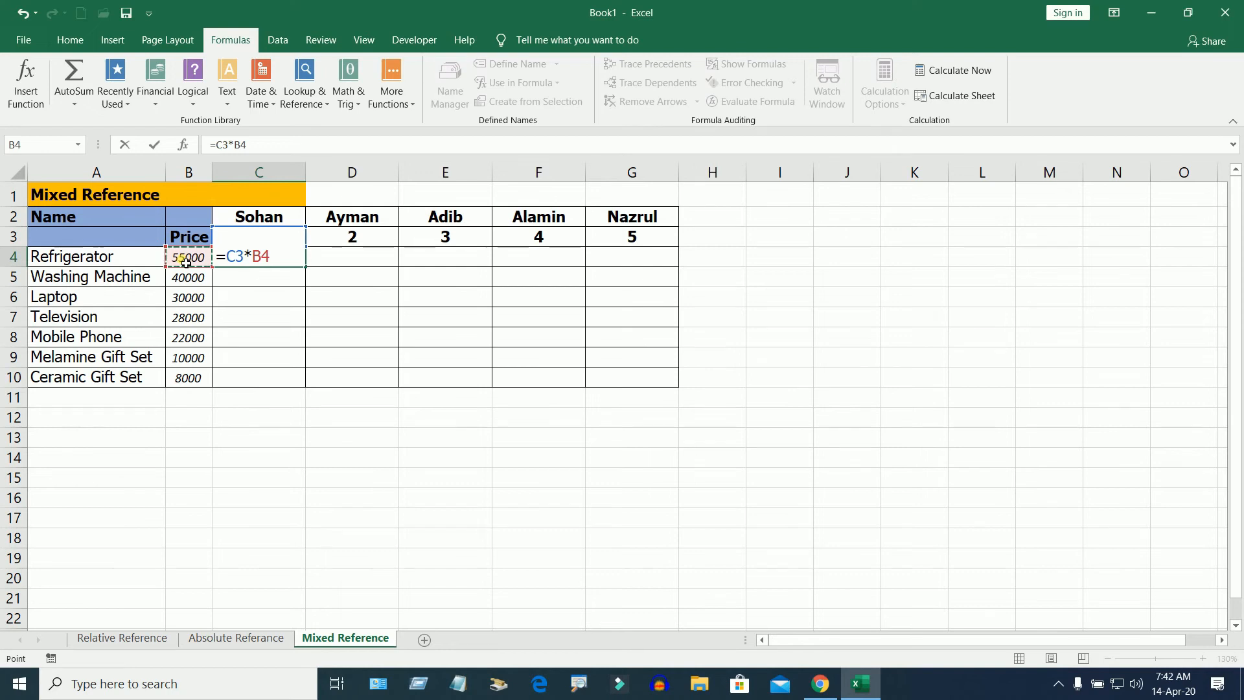
key("Return")
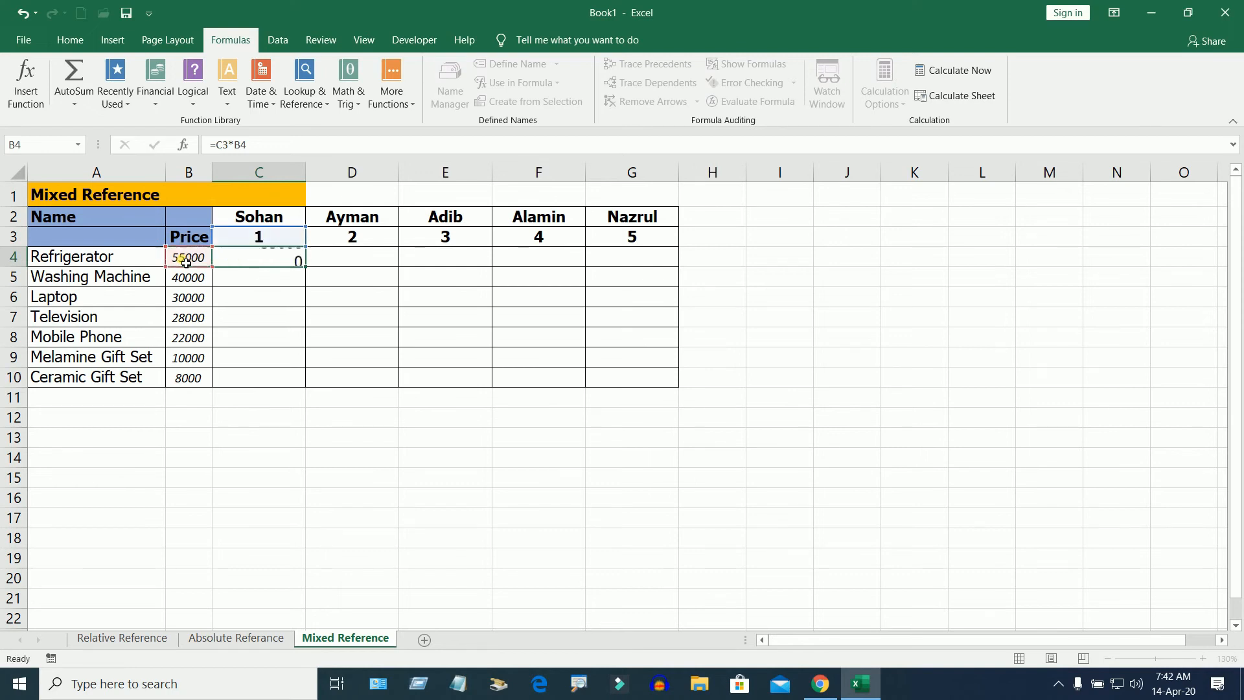
Review the C4 formula and compare the addresses of the quantities in C3, D3 and E3
left_click(272, 261)
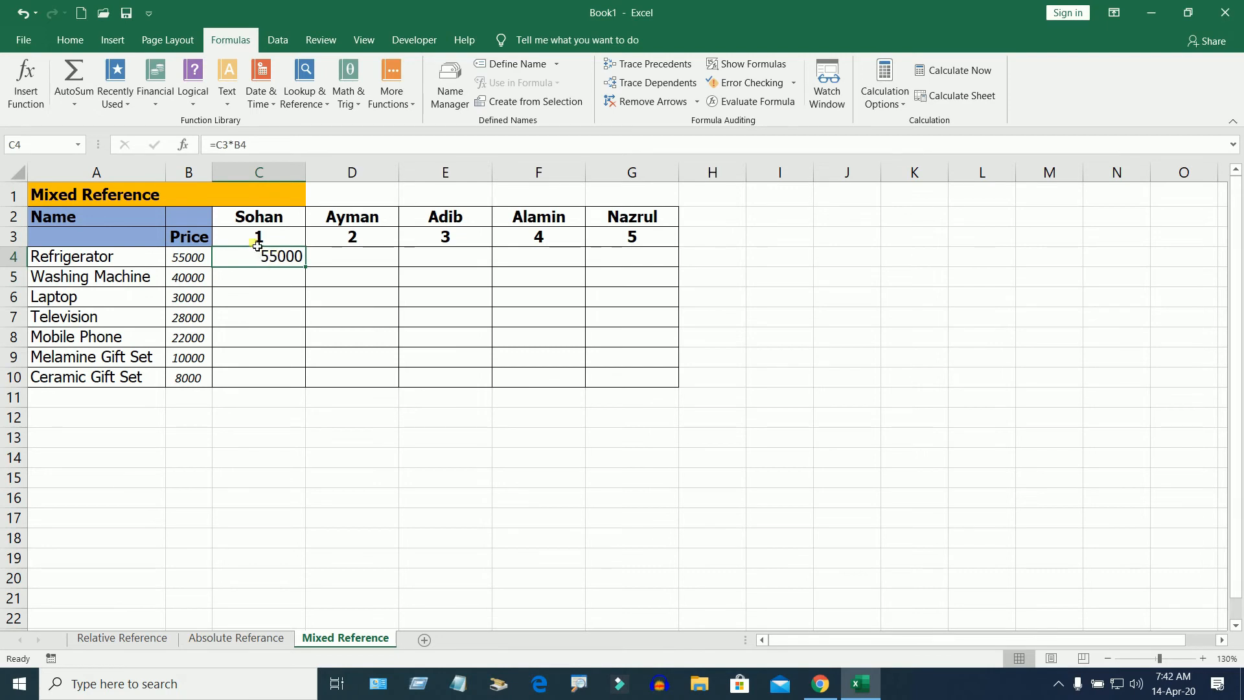
left_click(259, 244)
left_click(372, 242)
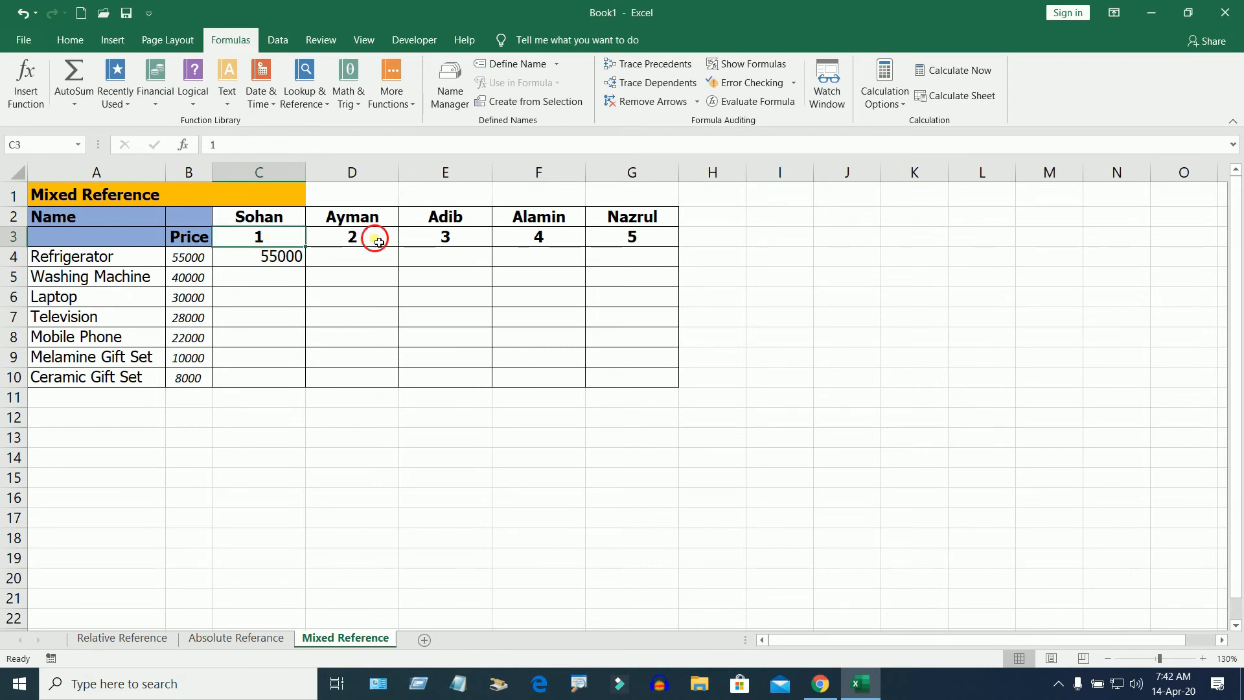
left_click(416, 242)
left_click(278, 239)
left_click(350, 237)
left_click(283, 239)
left_click(324, 241)
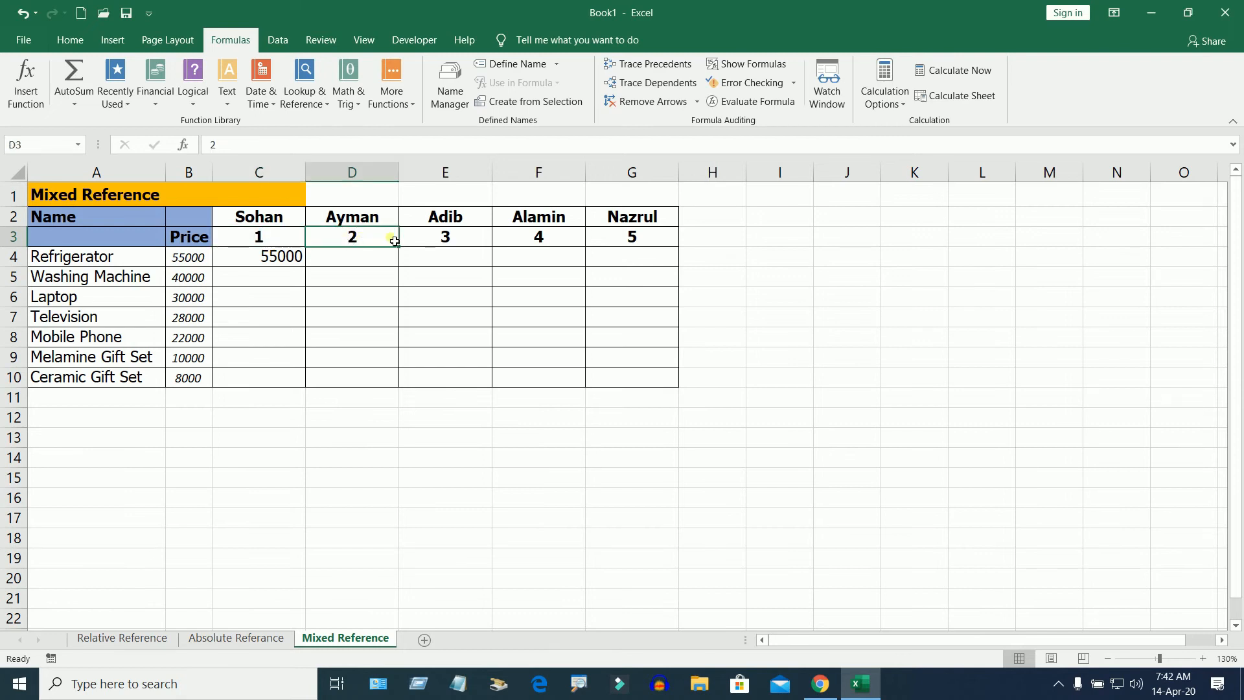
left_click(439, 241)
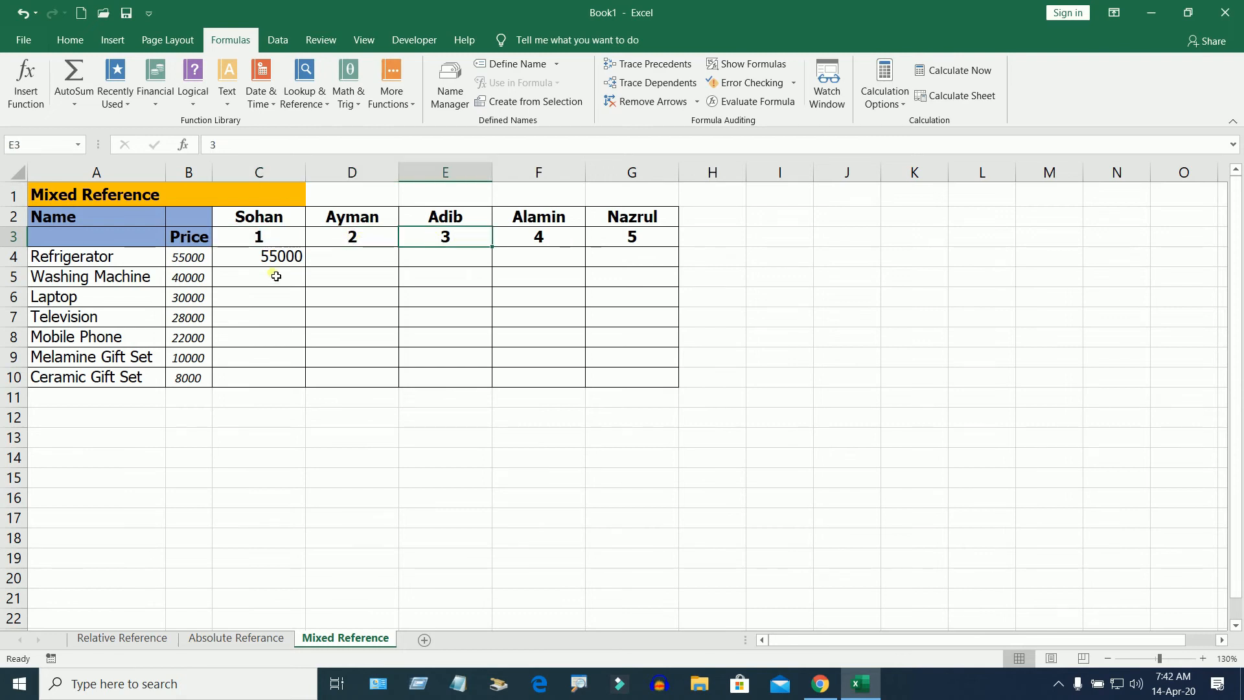
Lock row 3 of the quantity and column B of the price in C4 so the formula reads =C$3*$B4
left_click(285, 256)
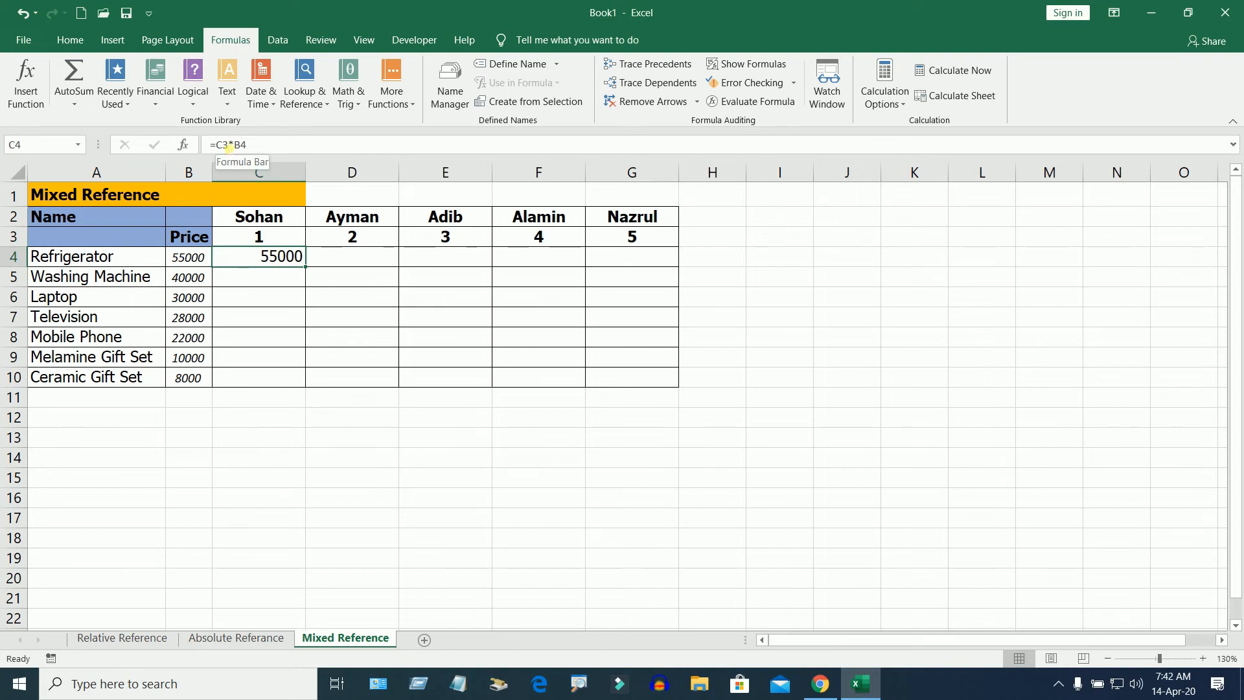
left_click(228, 145)
type("$")
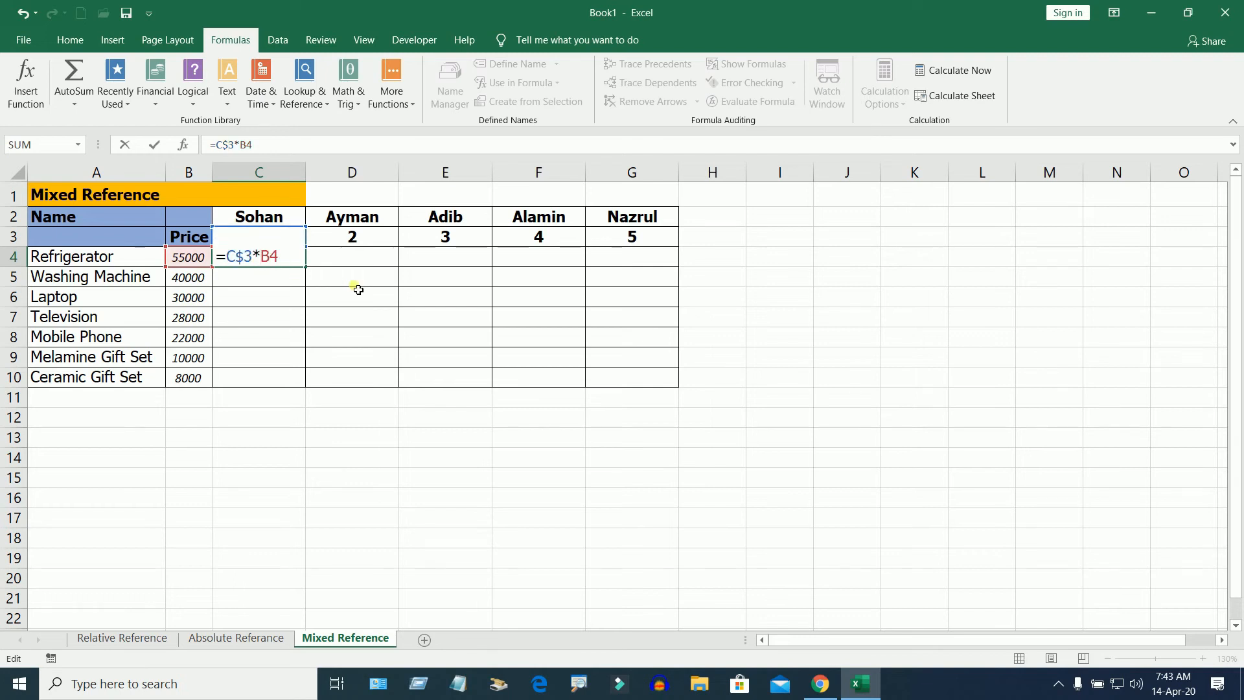
type("$")
double_click(252, 257)
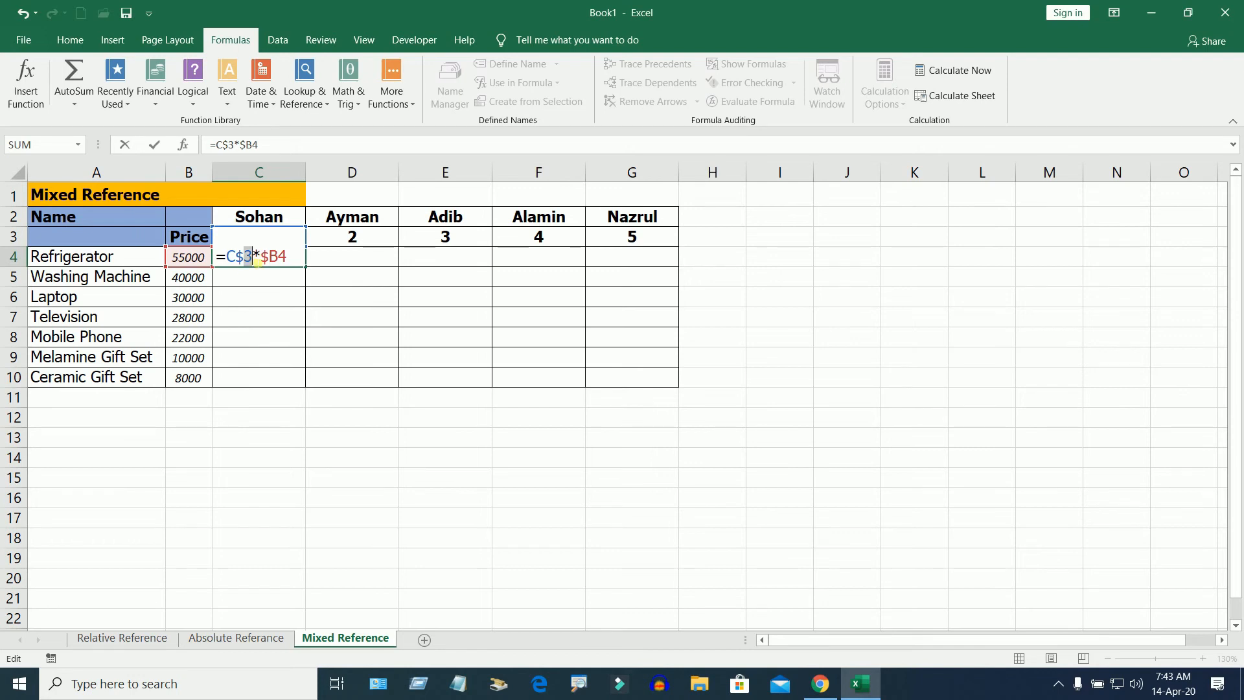
left_click_drag(237, 260, 261, 258)
key("Return")
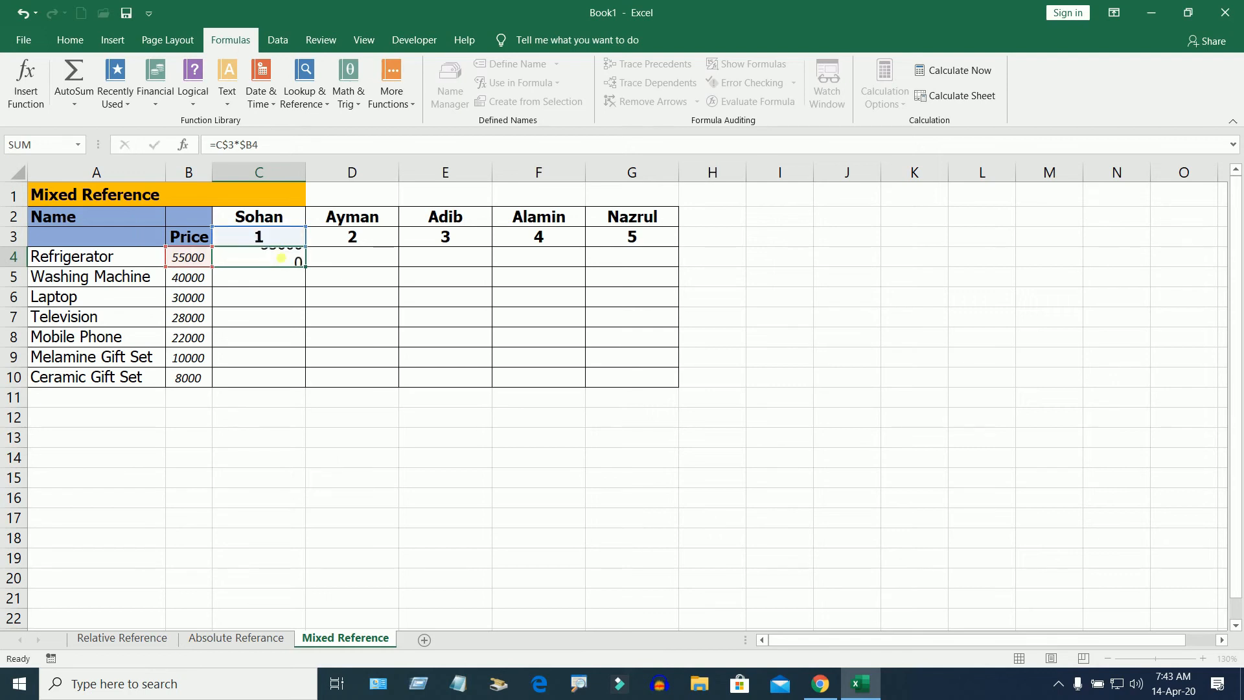
Fill the C4 formula down to row 10 and across to column G so it covers C4:G10
left_click(296, 262)
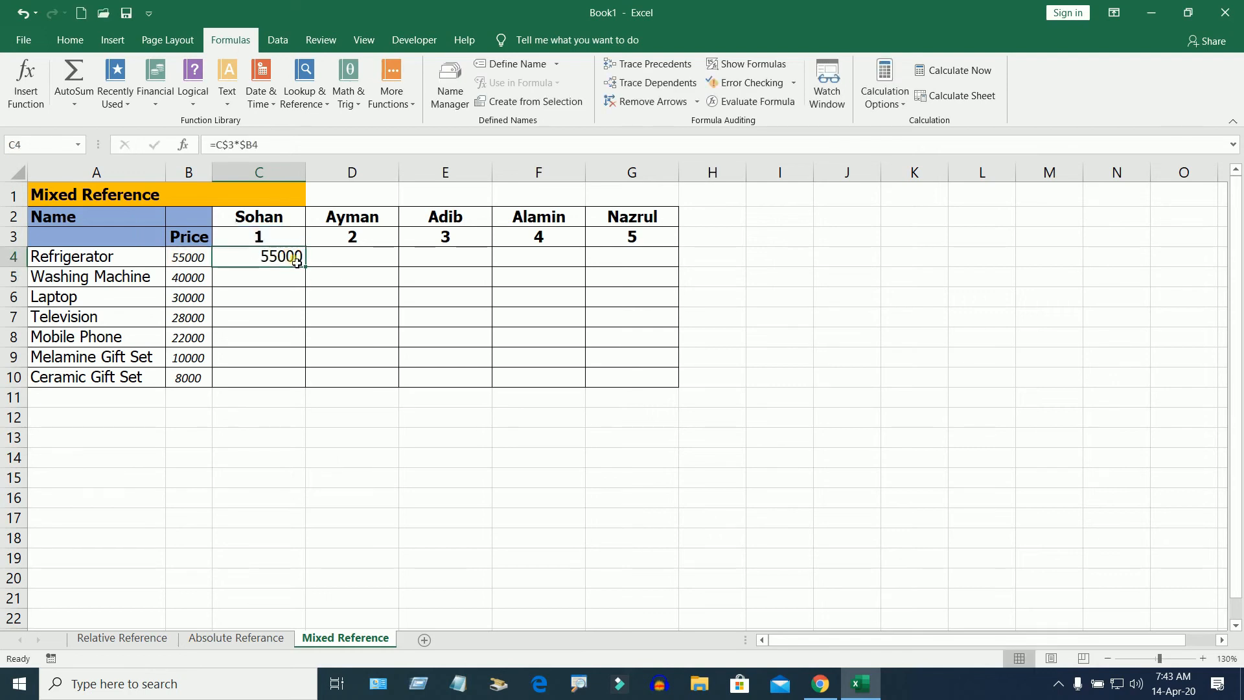
left_click_drag(306, 266, 311, 389)
left_click(314, 396)
left_click(314, 360)
left_click_drag(285, 267, 670, 394)
Check the filled formulas in C4 and in the washing machine and melamine gift set rows against the prices and quantities
left_click(292, 262)
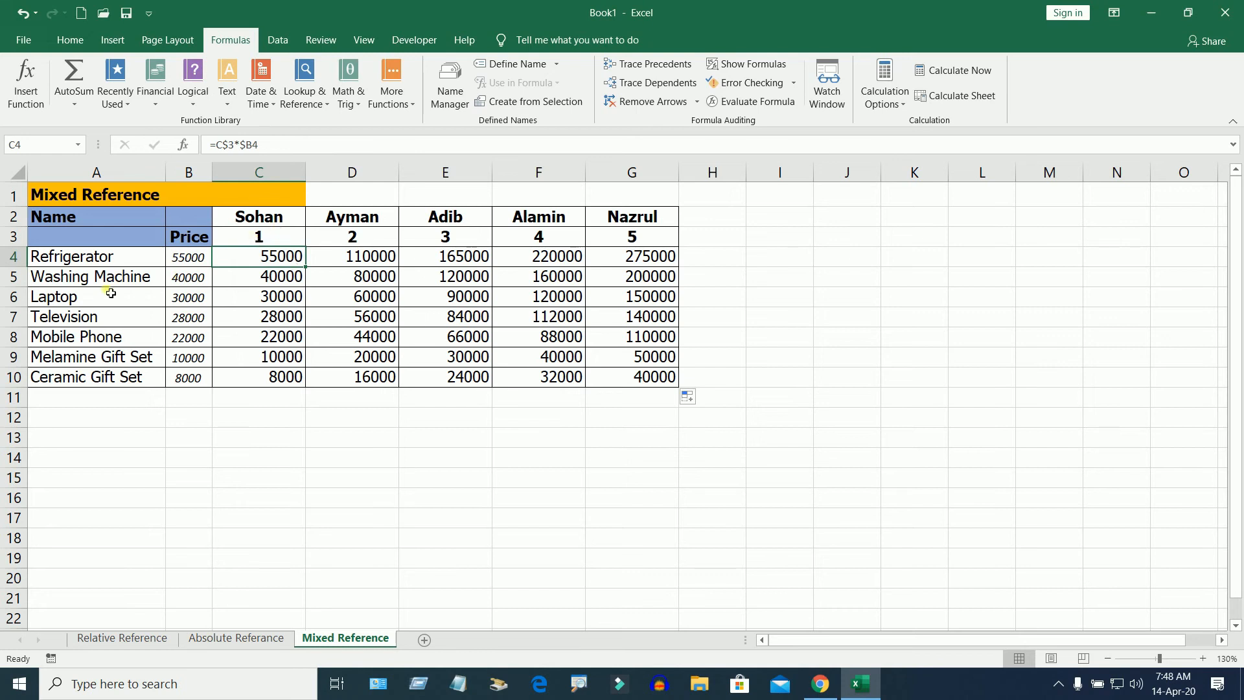
left_click(189, 279)
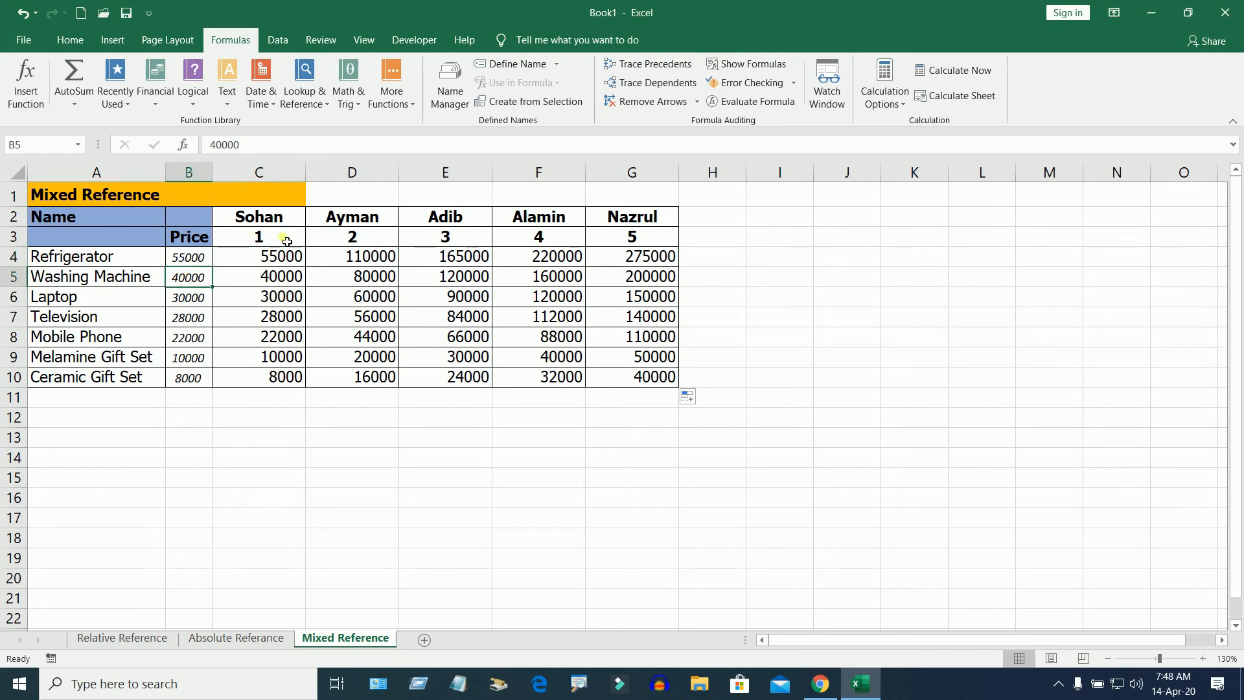
left_click(288, 280)
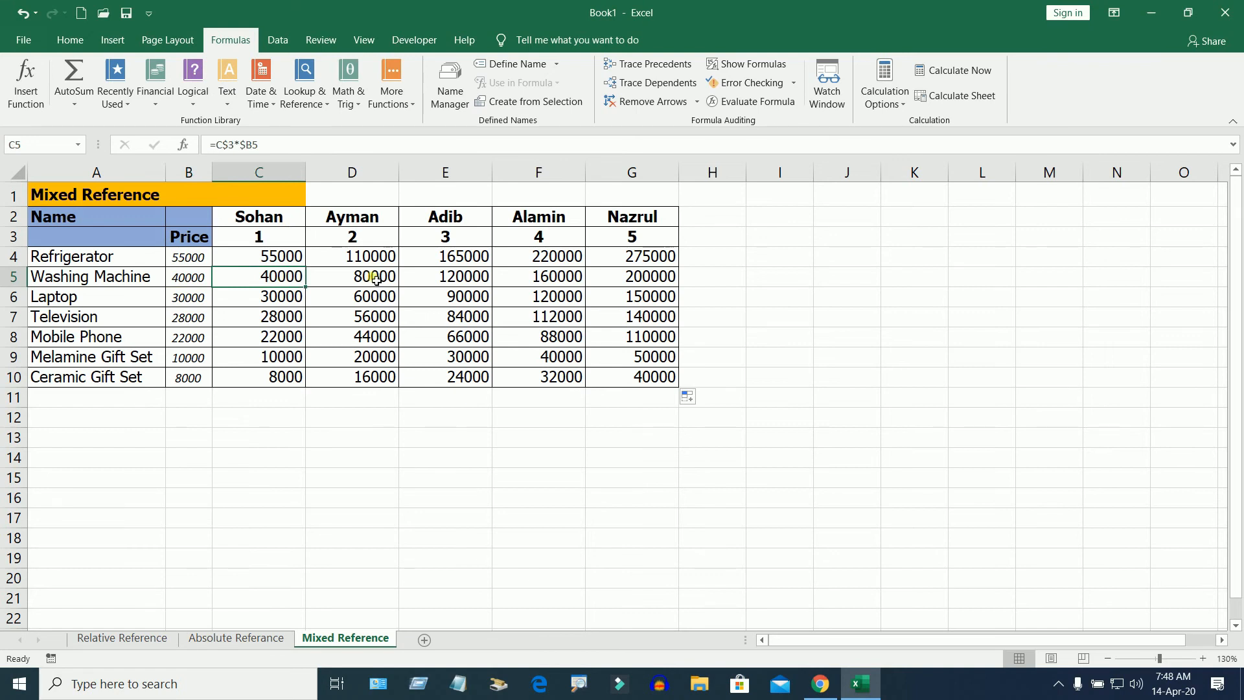
left_click(383, 281)
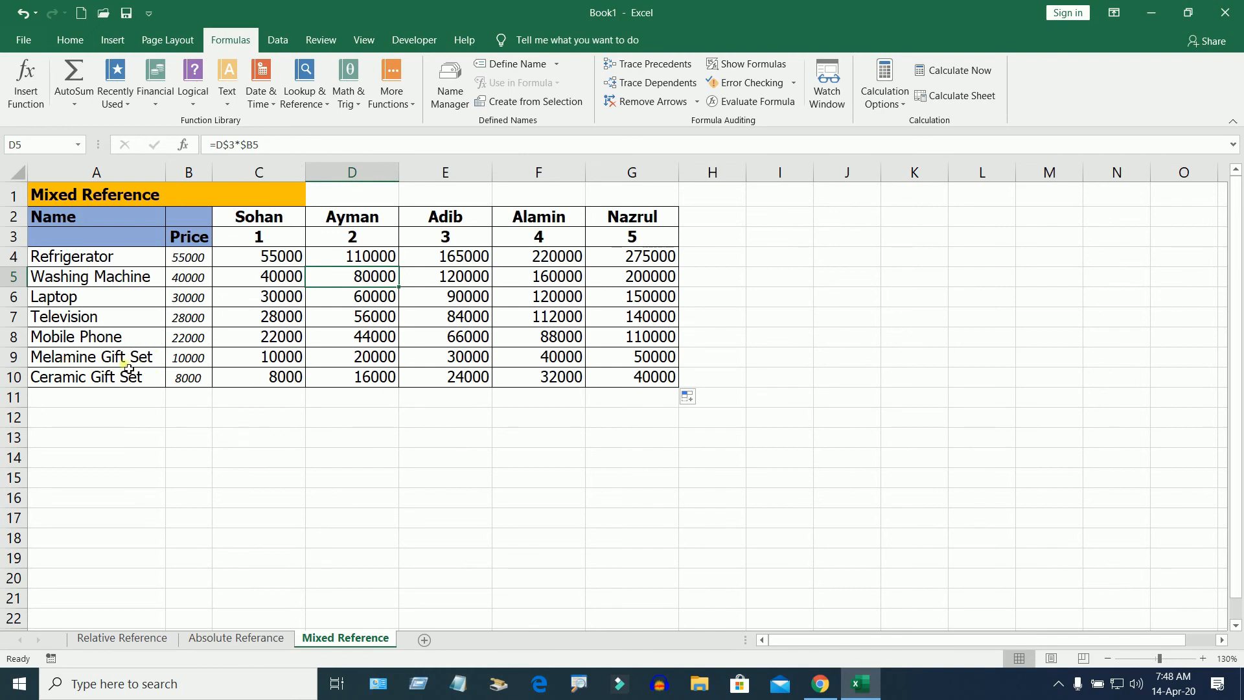
left_click(289, 362)
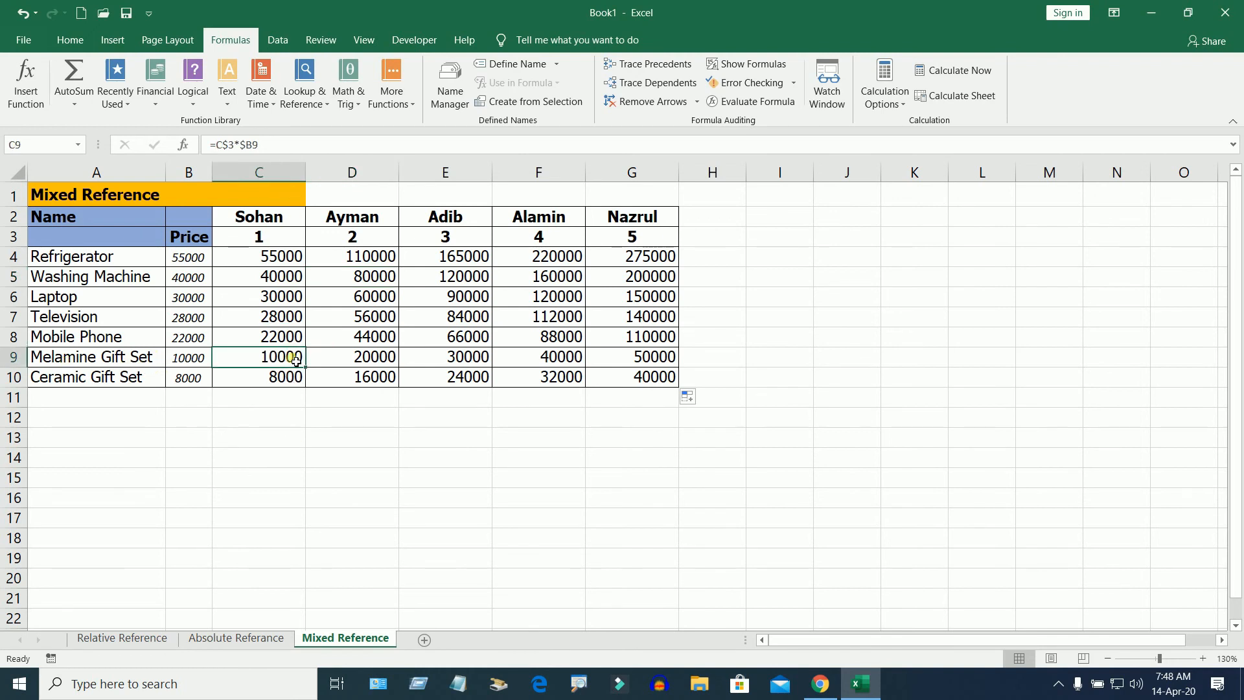
left_click(382, 361)
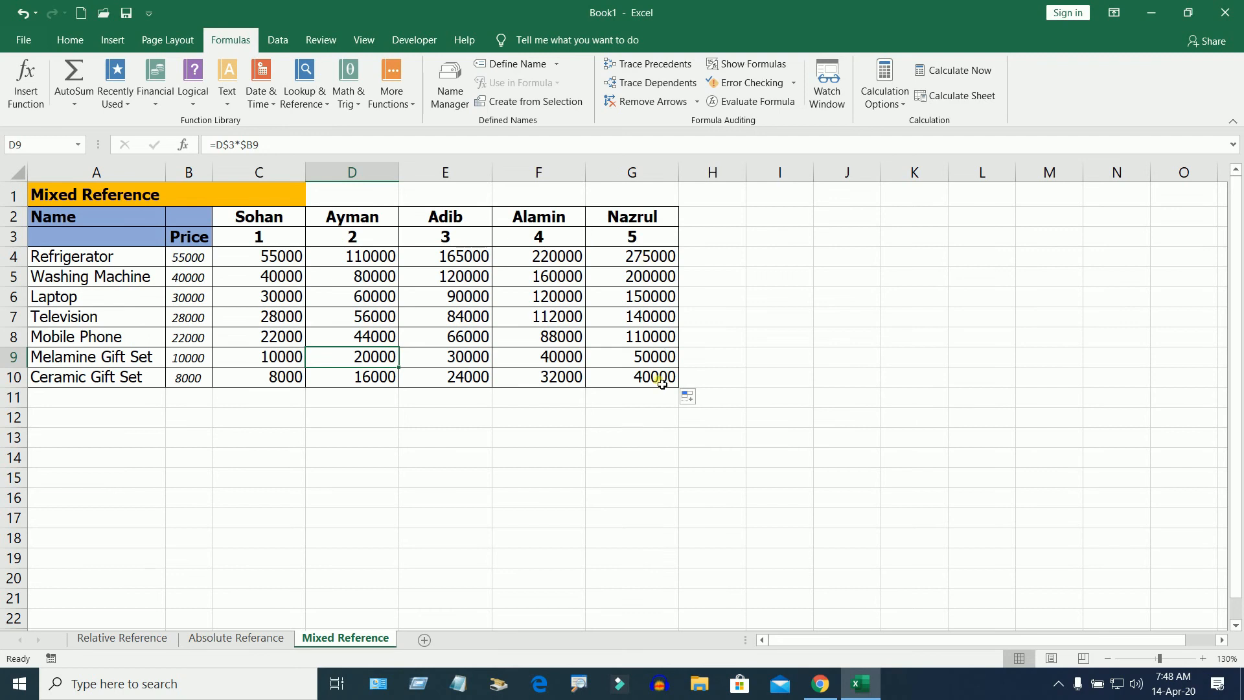
left_click(658, 361)
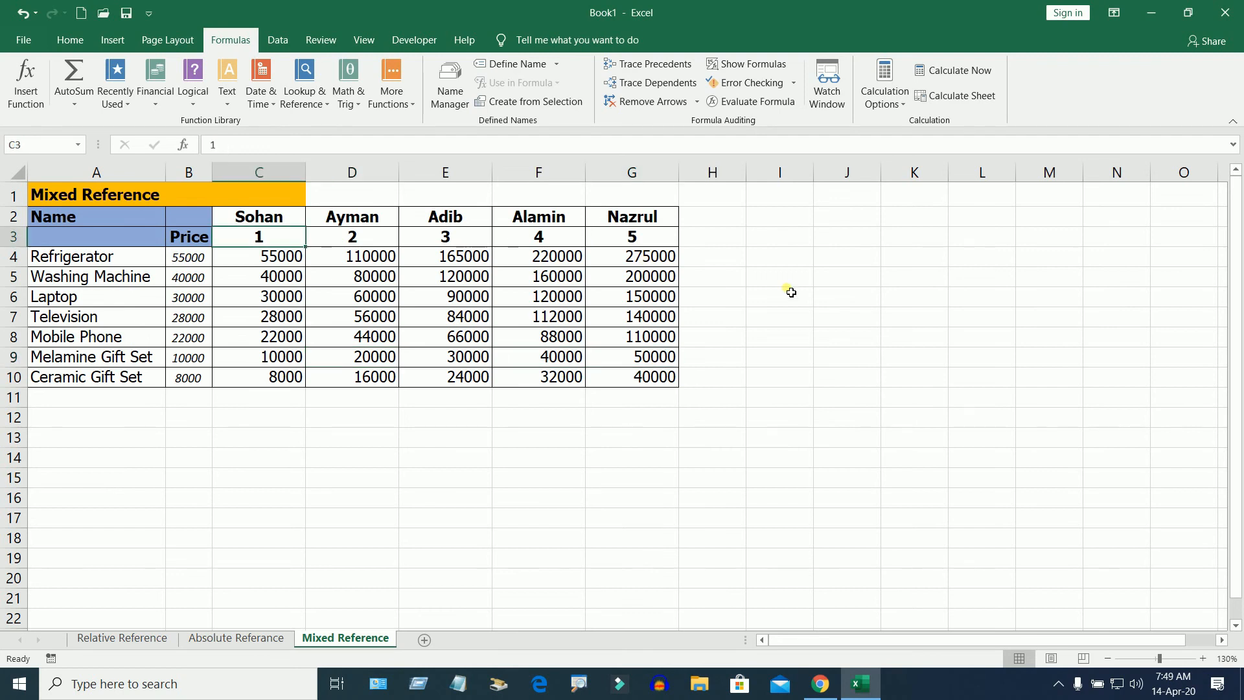
Open the C4 formula and examine its row-locked quantity reference and column-locked price reference, leaving the formula as it is
left_click(269, 257)
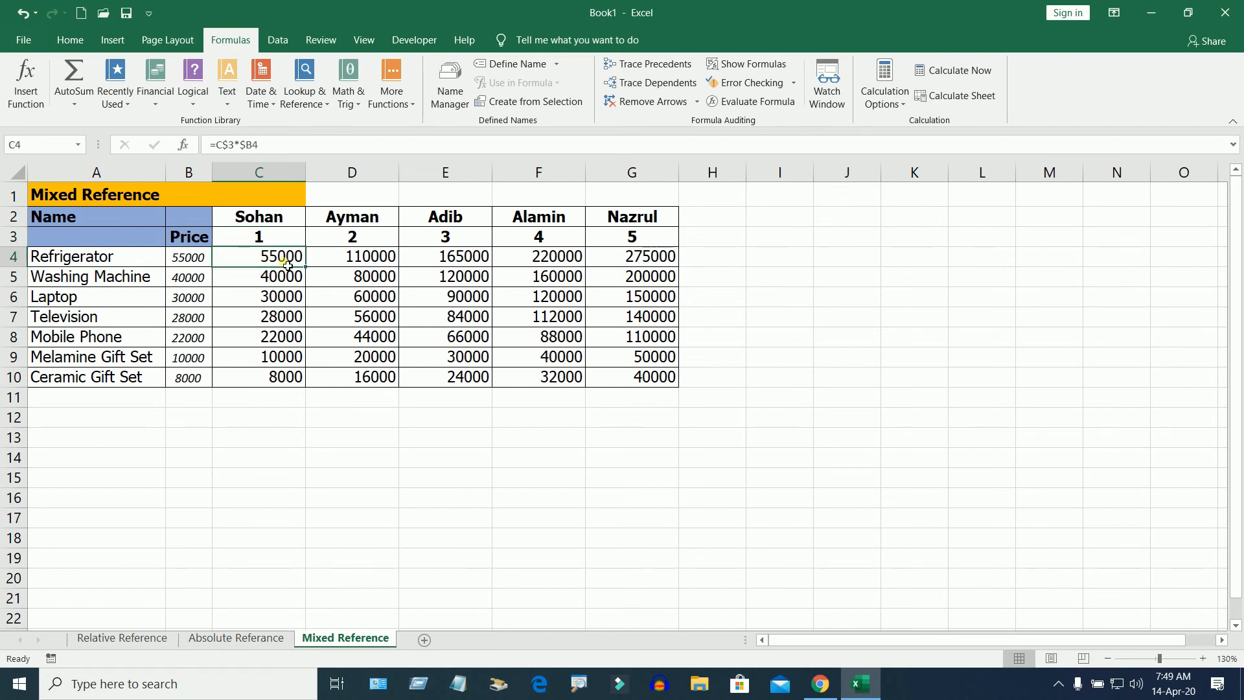
double_click(286, 258)
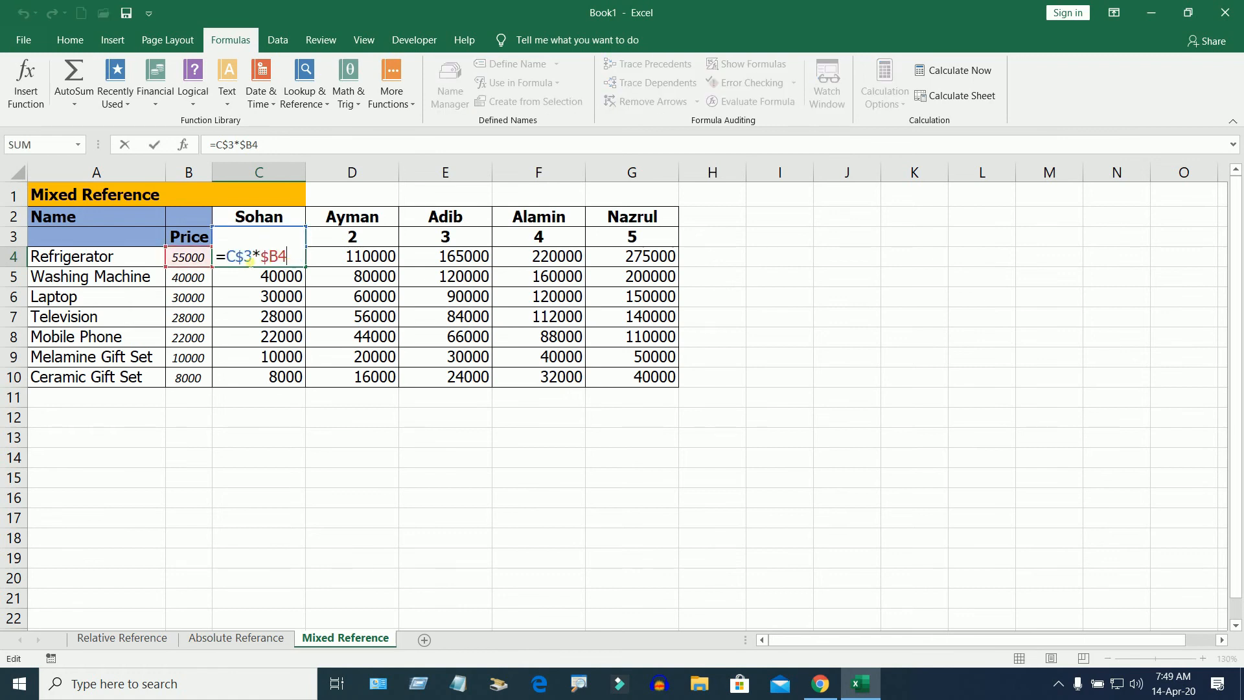
left_click_drag(252, 256, 261, 256)
left_click(290, 260)
left_click_drag(287, 257, 269, 257)
key("Return")
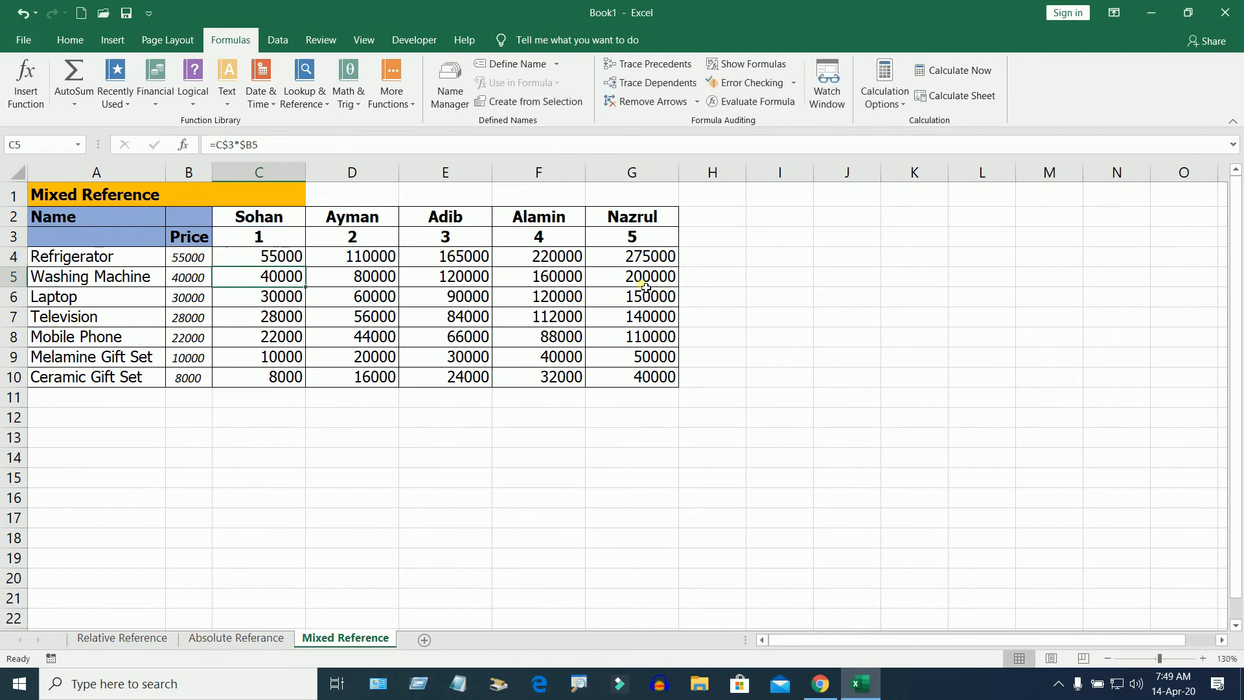
Open the G9 formula and examine its quantity and price references, leaving the formula as it is
left_click(657, 357)
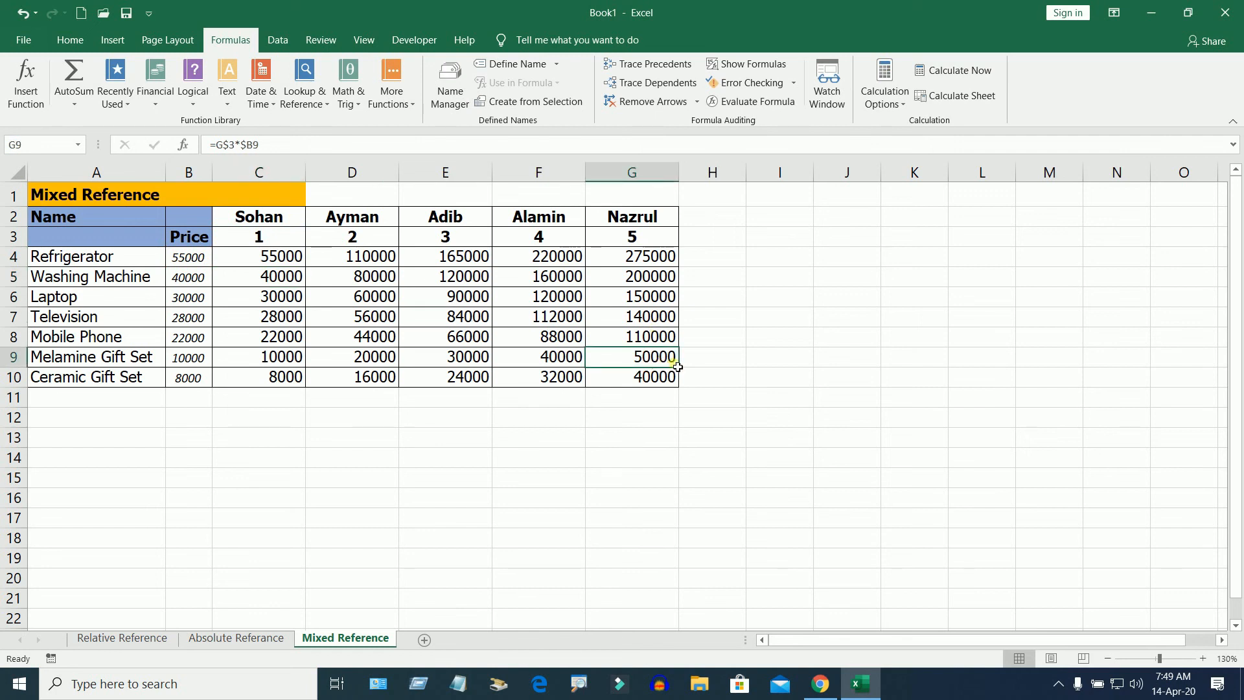
left_click(664, 363)
double_click(664, 364)
double_click(613, 357)
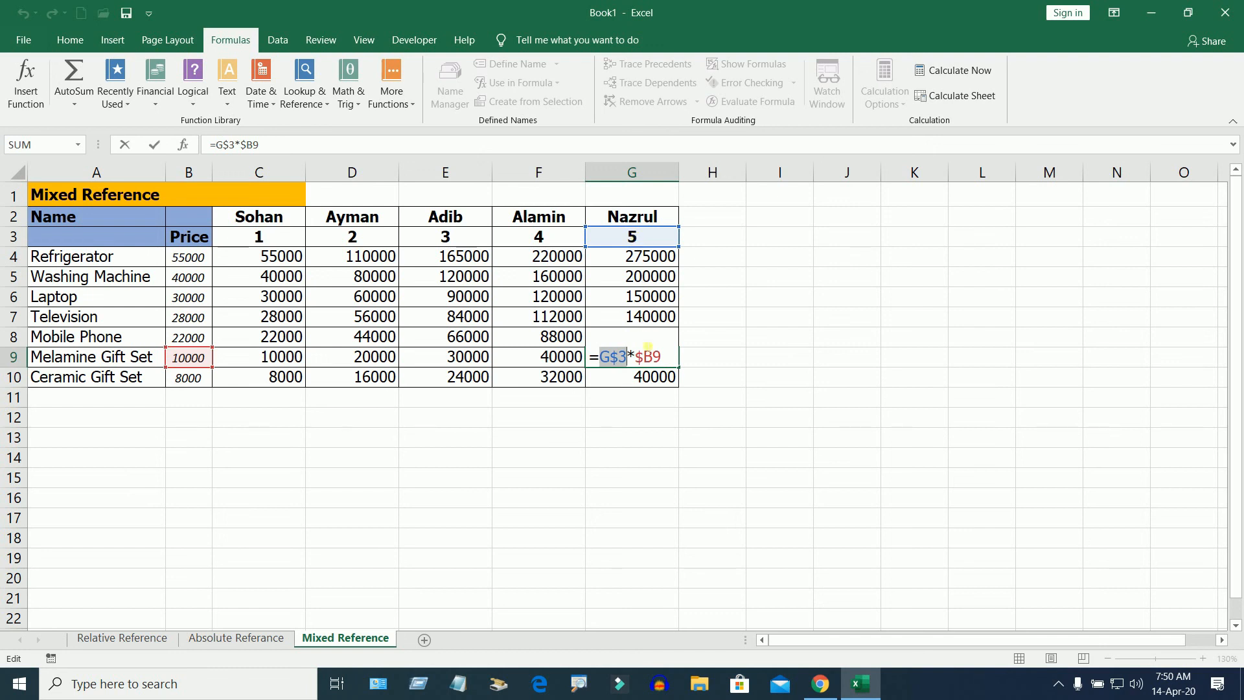
left_click_drag(635, 357, 664, 365)
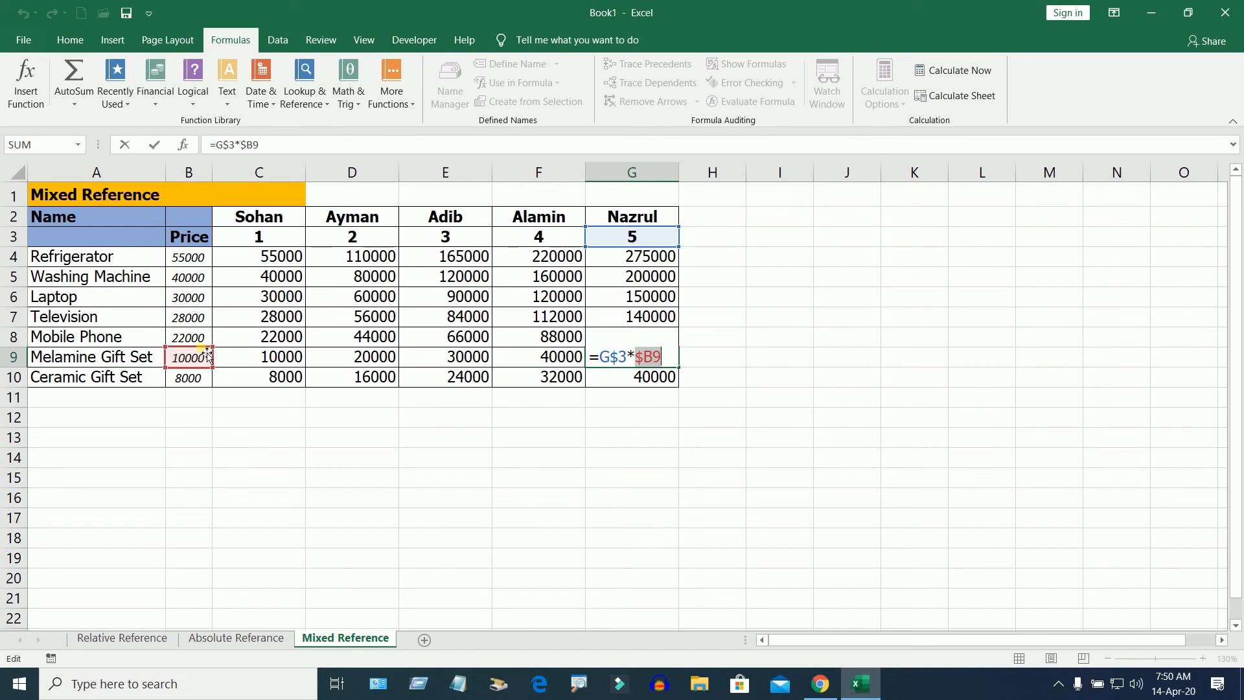
key("Return")
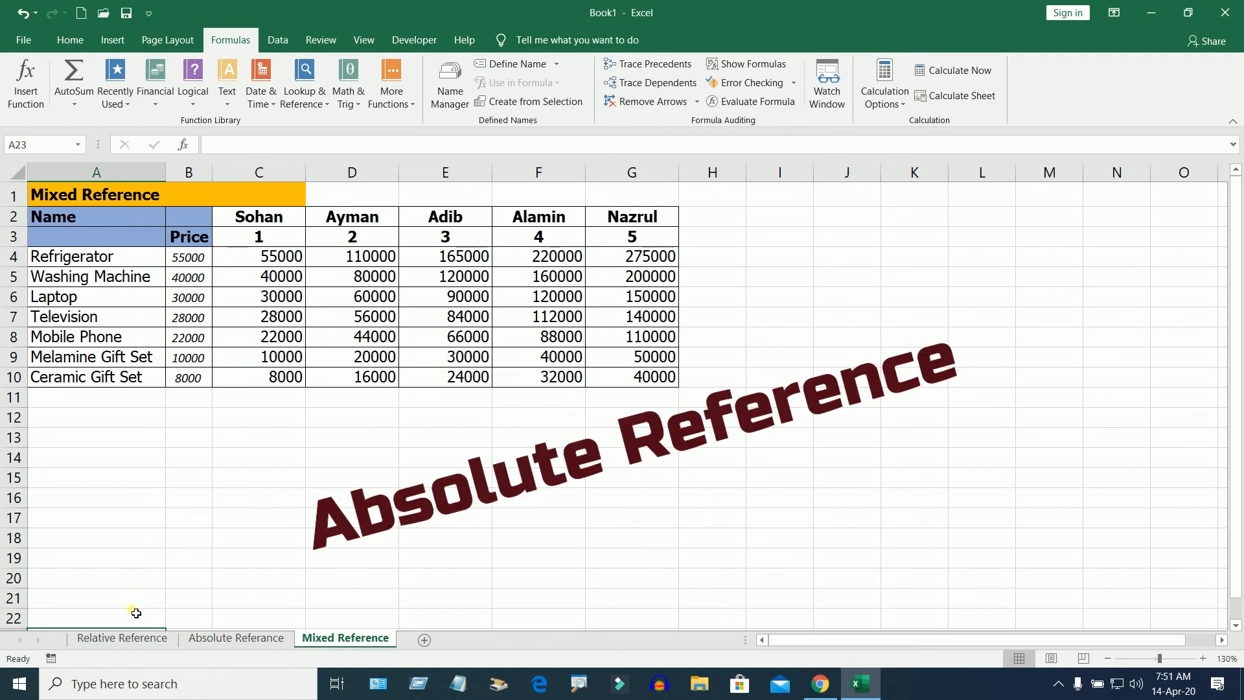
Revisit the Relative Reference and Absolute Referance sheets, and return to the Mixed Reference sheet
left_click(124, 640)
left_click(235, 640)
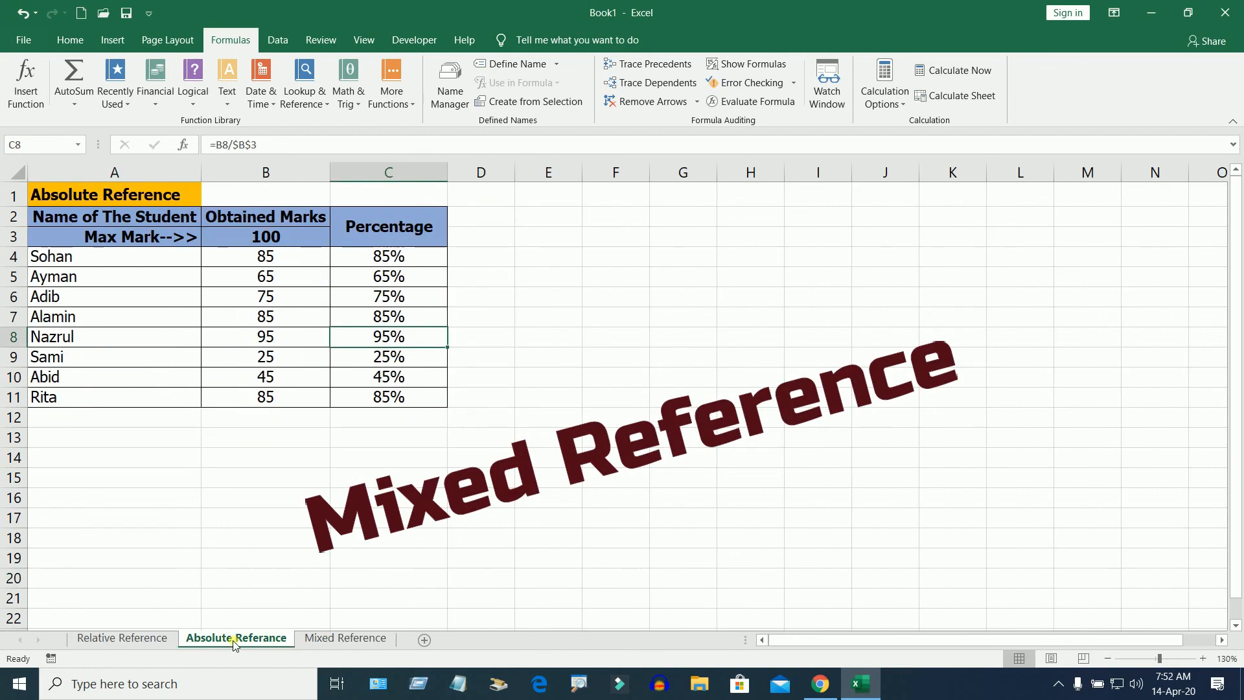
left_click(340, 640)
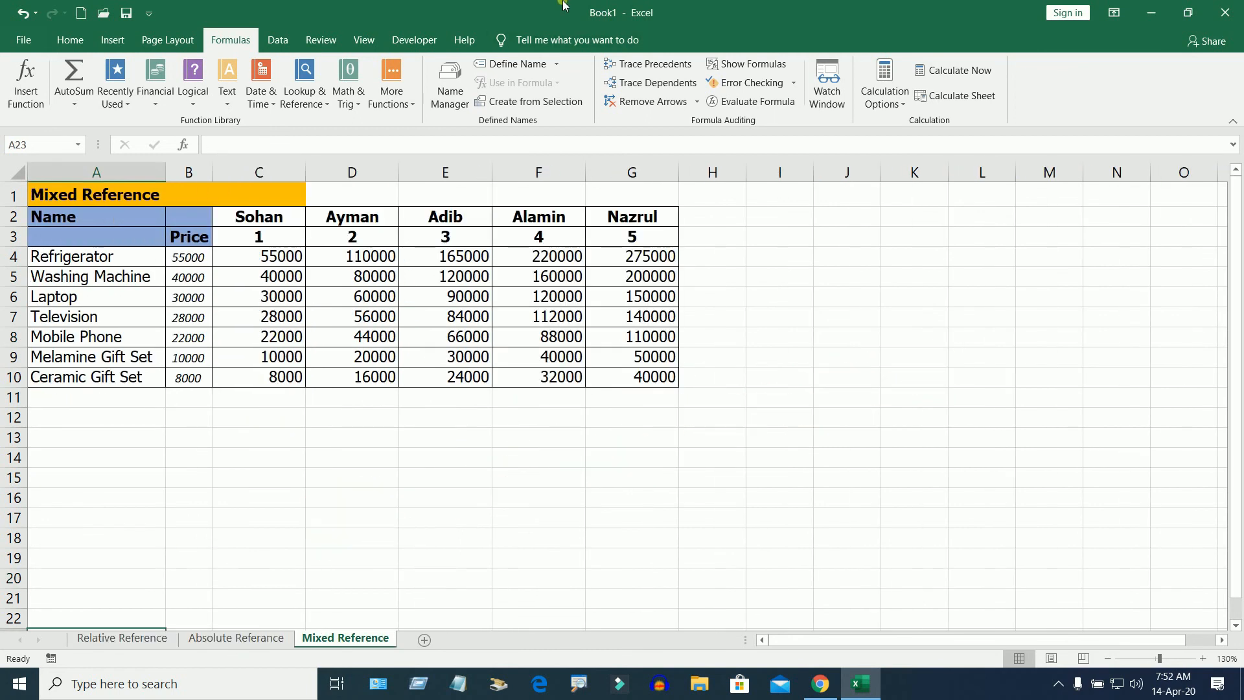